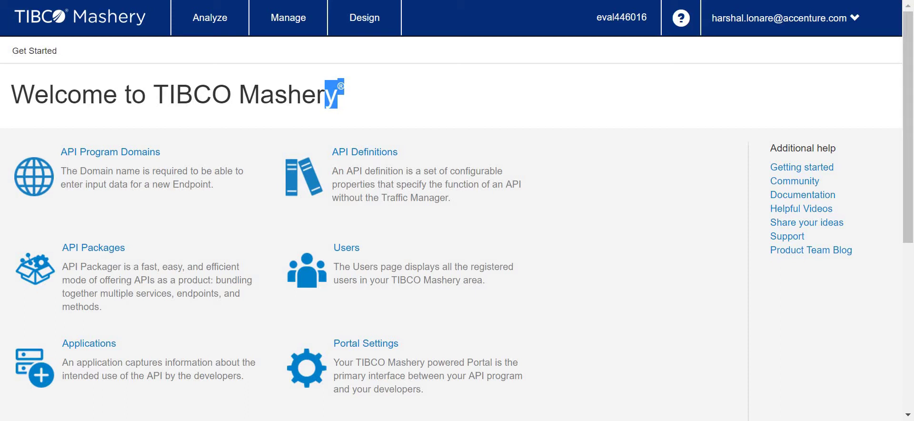
- Open the API Definitions card to list the four existing API definitions
left_click(535, 76)
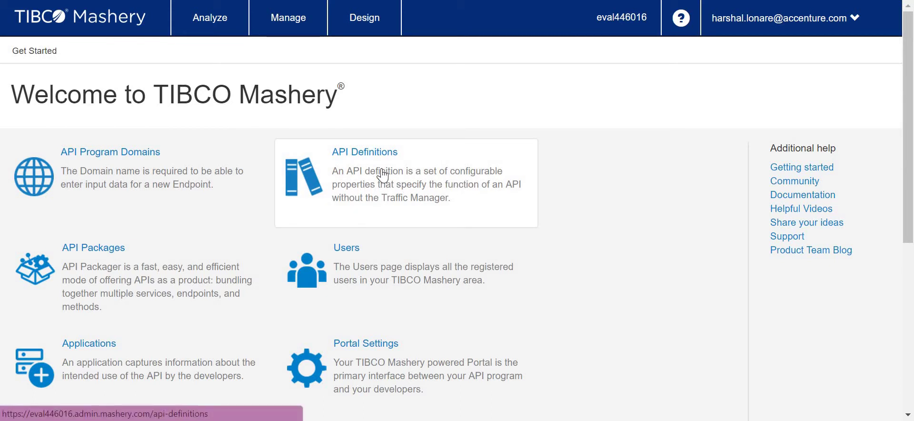
left_click(360, 180)
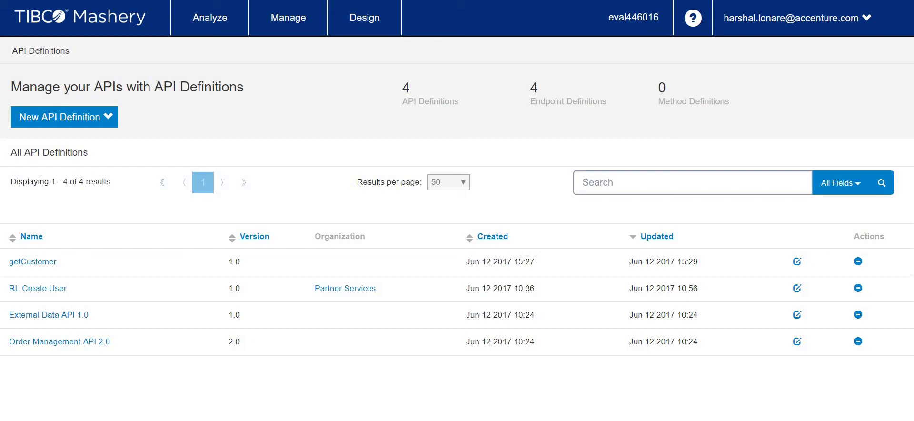
- Start a manually created API definition and name it 'XYZ Api'
left_click(78, 125)
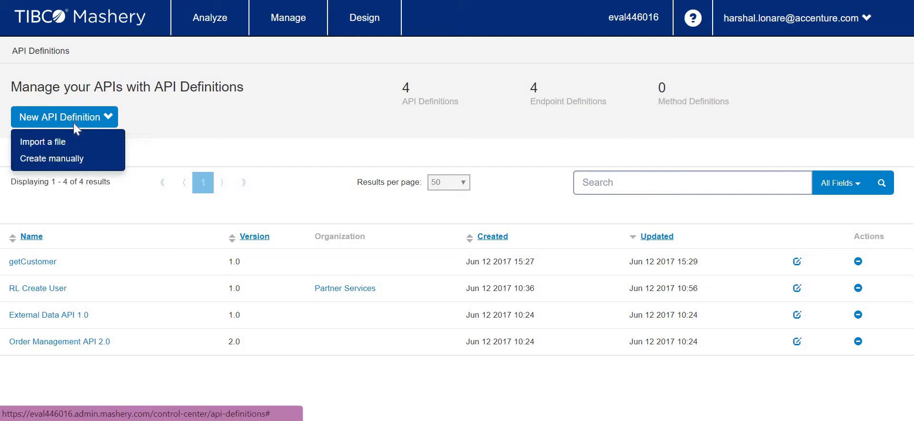
left_click(67, 159)
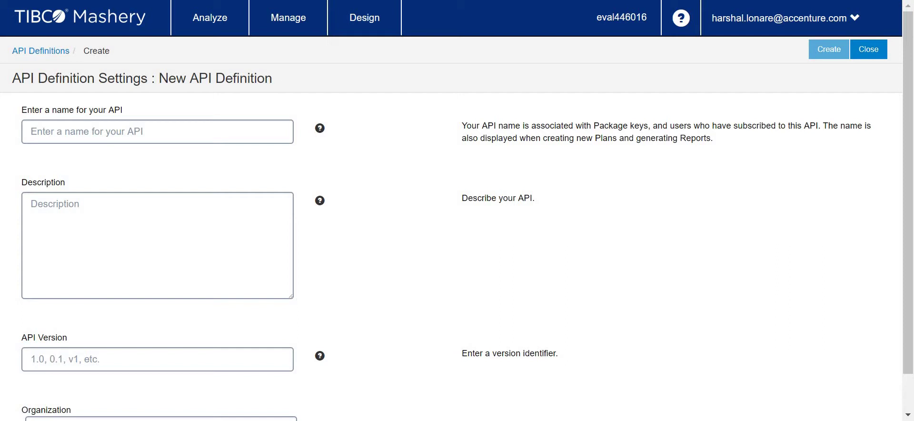
left_click(121, 132)
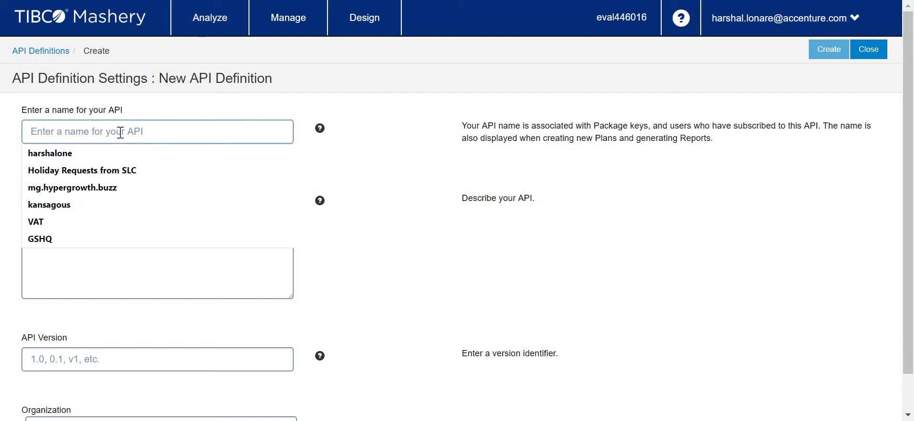
left_click(415, 162)
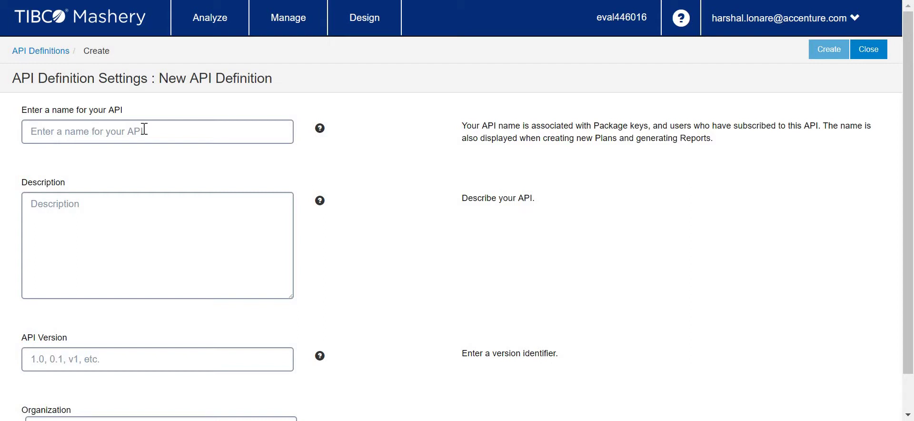
left_click(144, 129)
type("Ge")
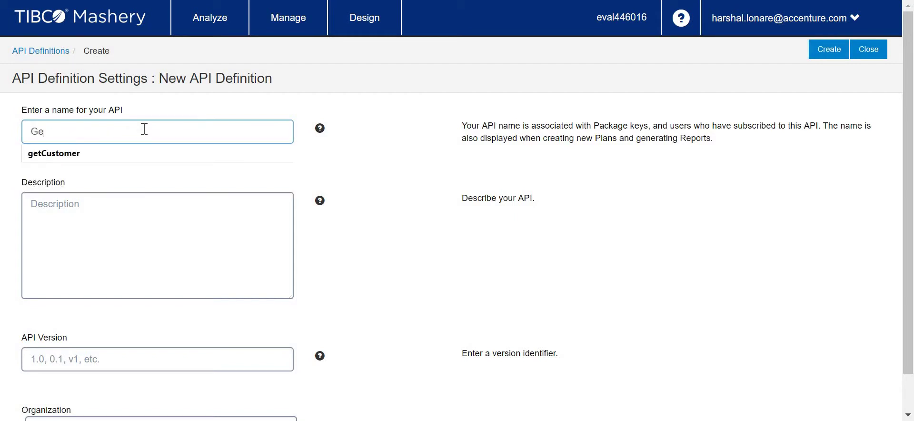
key("BackSpace")
key("BackSpace")
type("g")
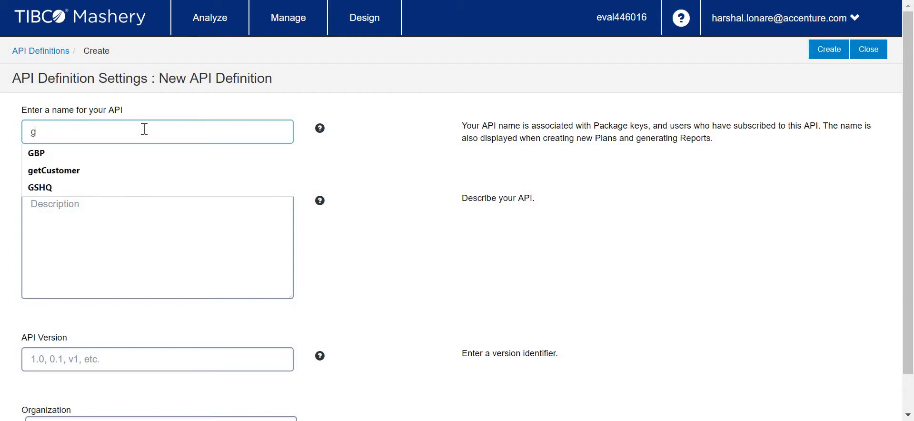
type("etPro")
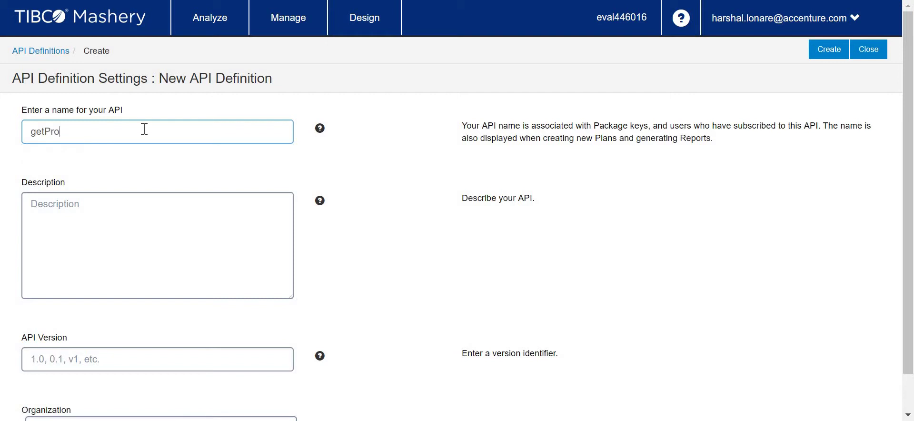
type("ducts")
key("ctrl+a")
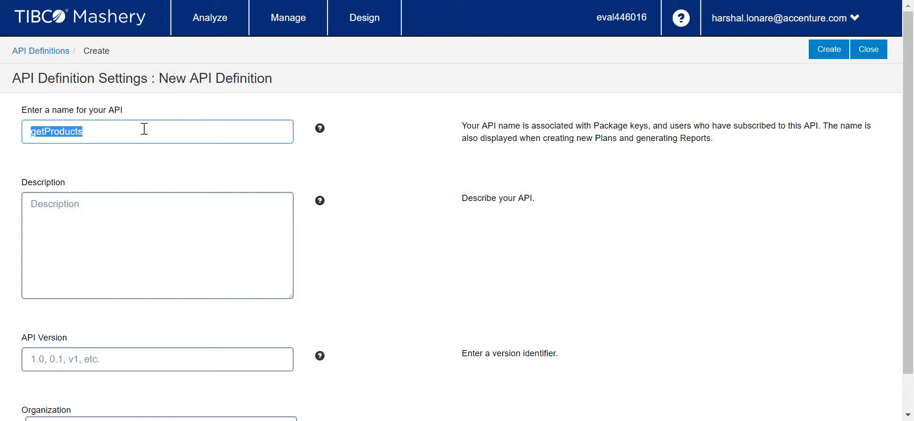
type("X")
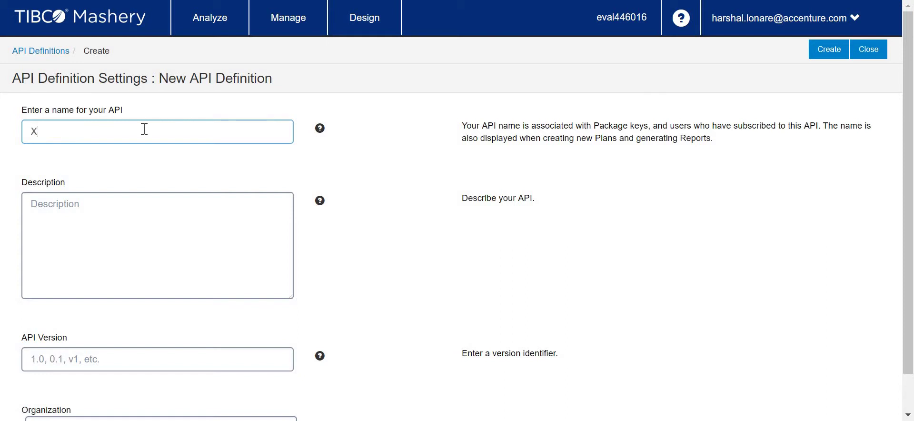
type("YZ Api")
key("Left")
key("Left")
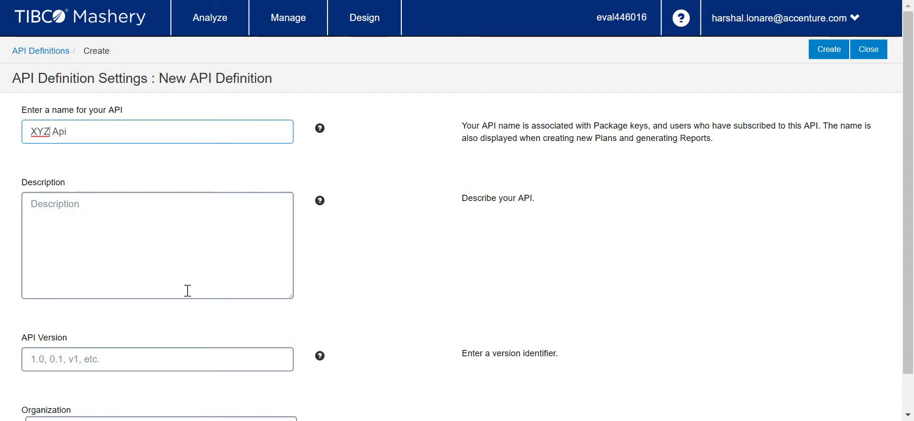
- Set the API version to 1.0 and create the XYZ Api definition
left_click(179, 242)
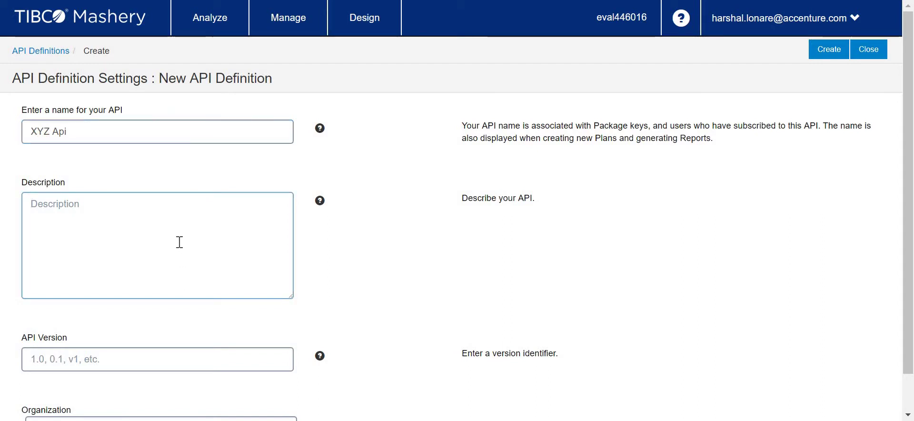
key("Tab")
type("1.0")
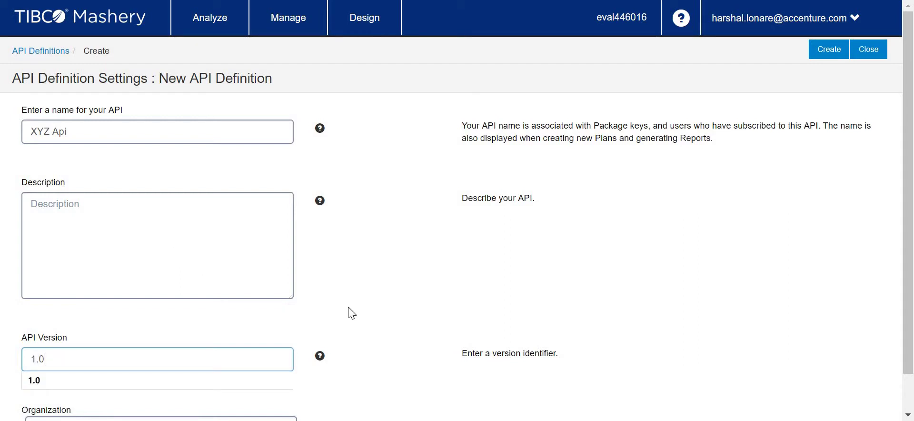
left_click(410, 298)
scroll(411, 298, "down", 1)
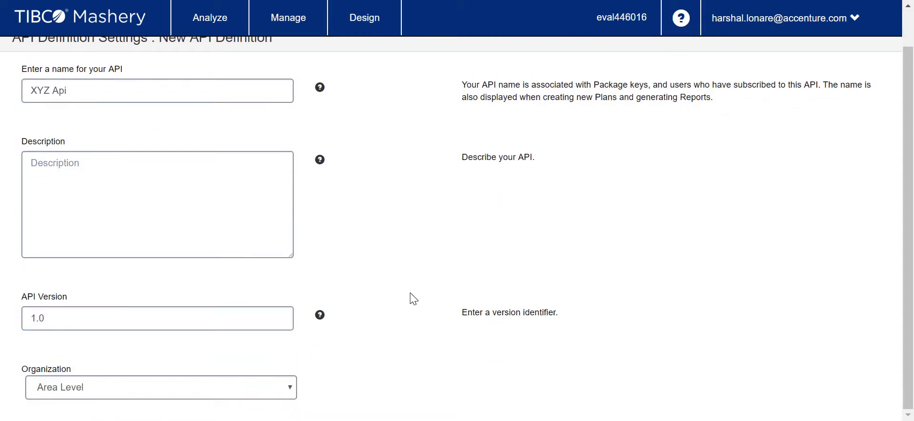
scroll(413, 298, "up", 1)
scroll(413, 300, "down", 1)
scroll(409, 299, "up", 1)
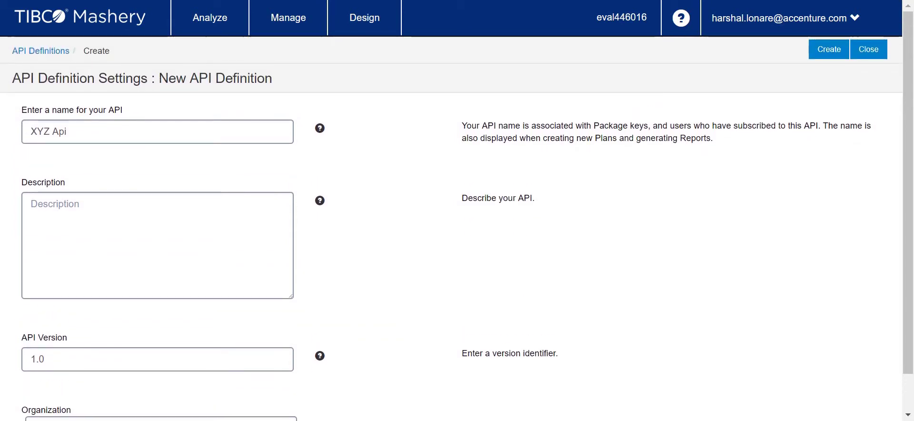
left_click(835, 55)
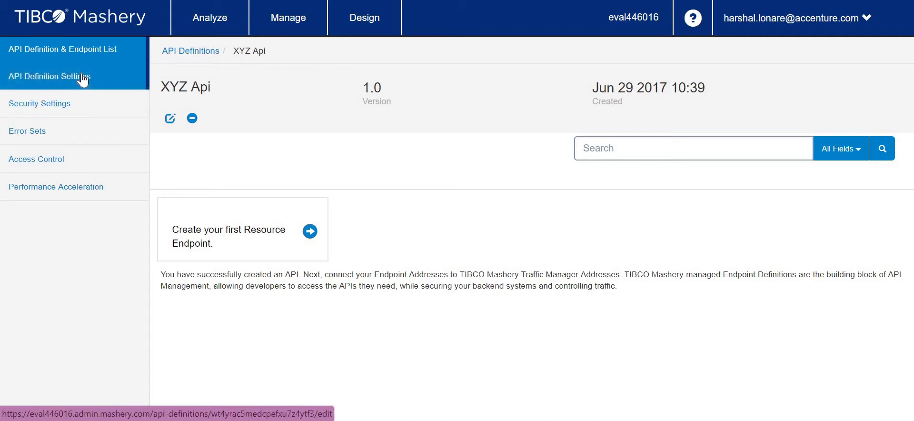
- Review XYZ Api's settings, security, error sets, access control and caching pages, then return to endpoints
left_click(82, 78)
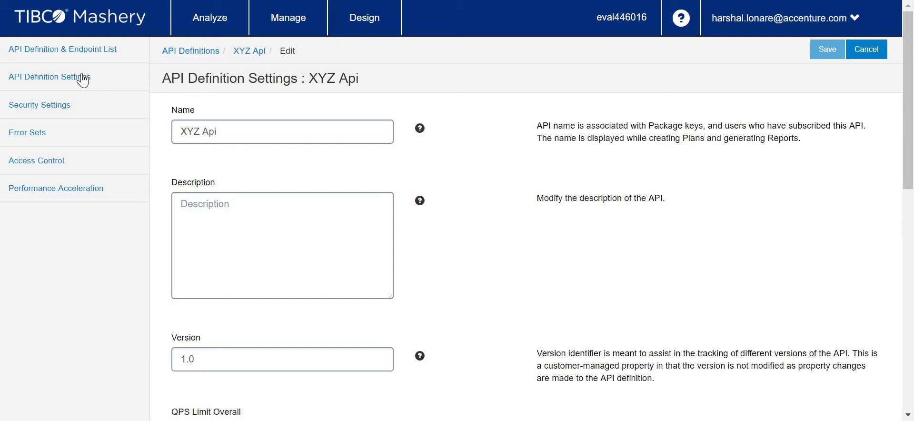
left_click(59, 106)
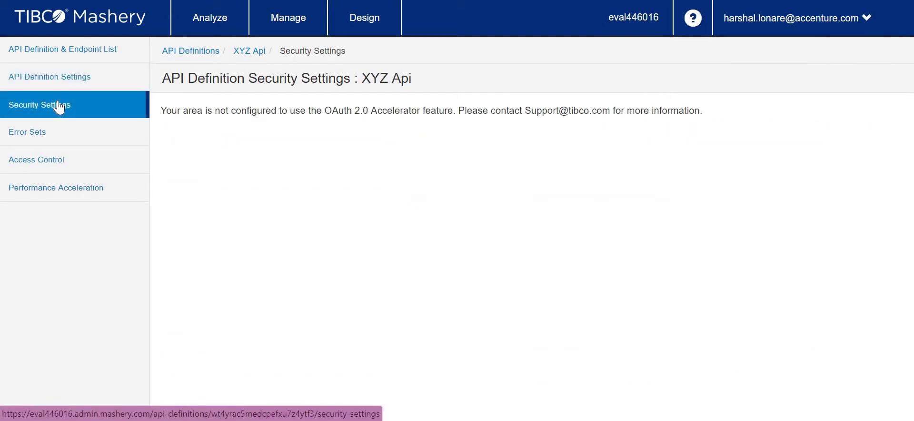
left_click(56, 137)
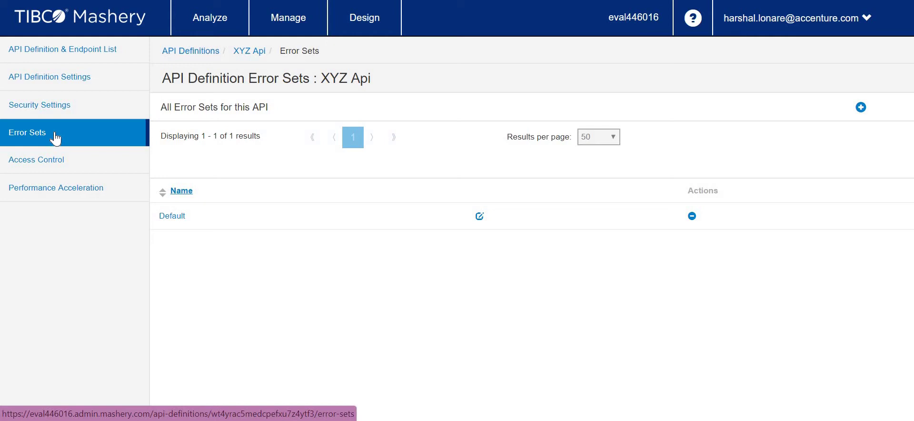
left_click(46, 163)
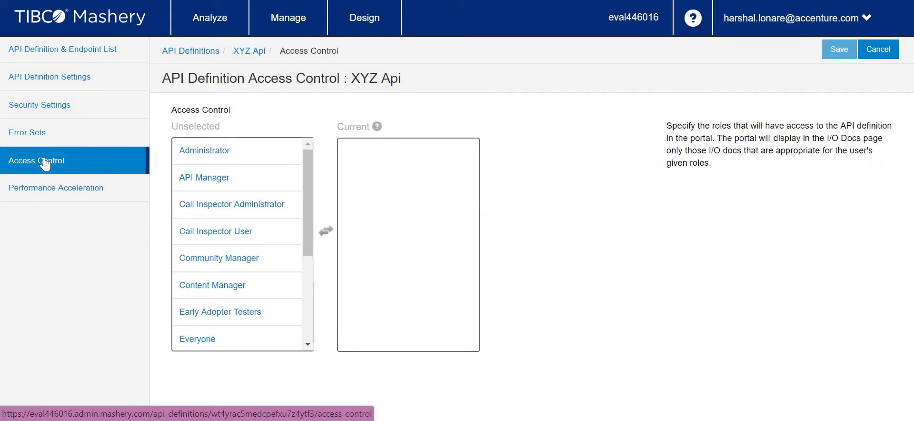
left_click(43, 191)
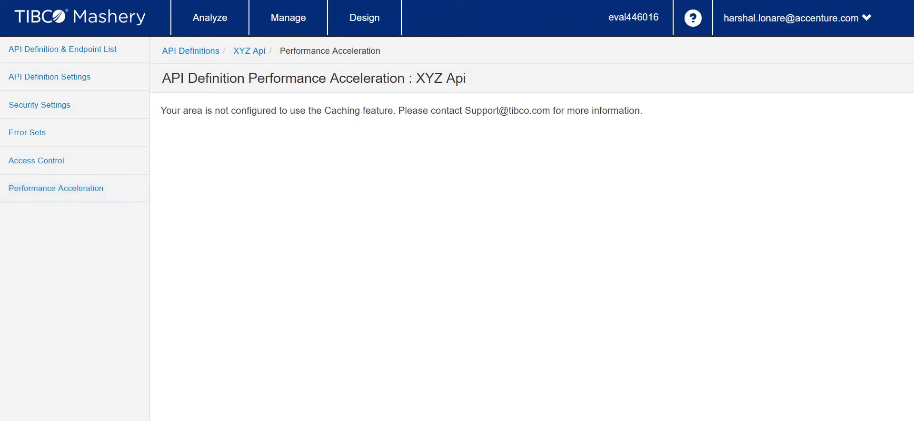
left_click(55, 47)
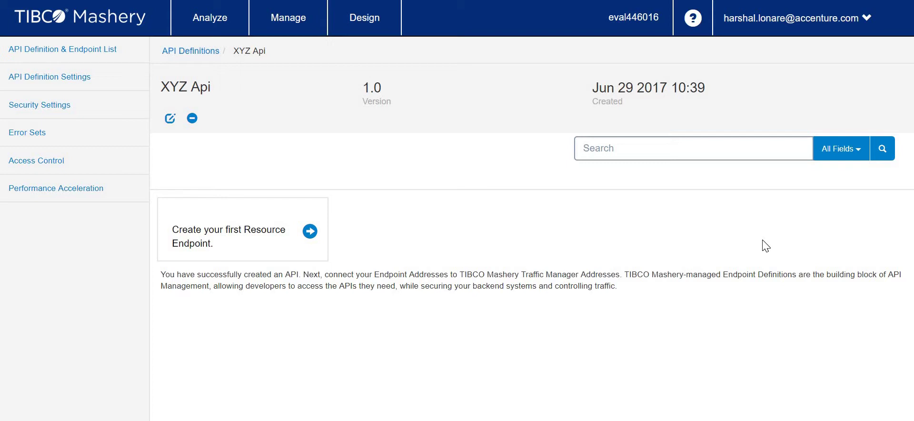
- Name a new endpoint 'Default' with public path xyz/v1 on eval446016.api.mashery.com
left_click(268, 236)
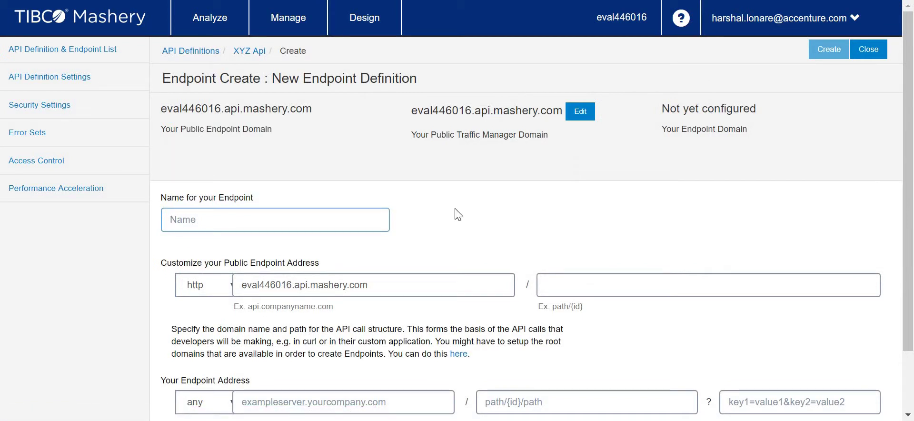
type("Default")
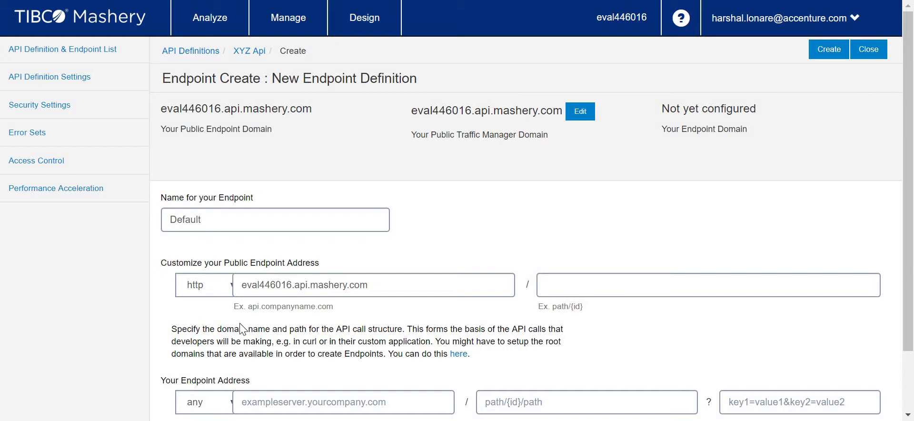
left_click_drag(241, 284, 422, 286)
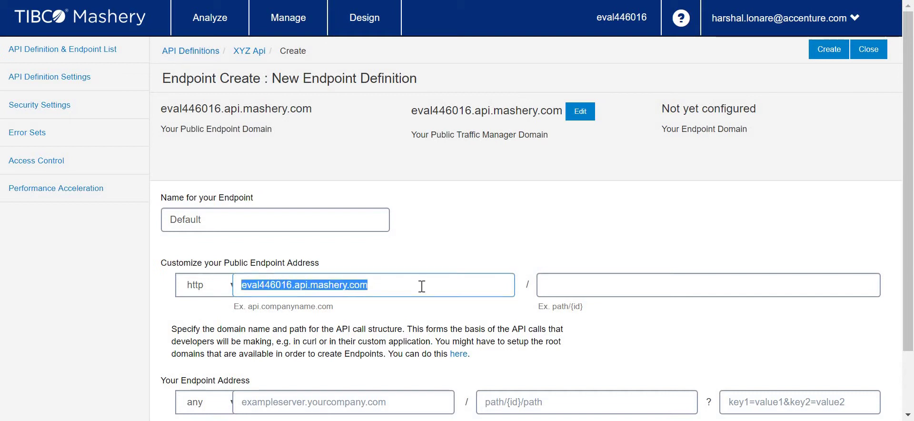
left_click(557, 289)
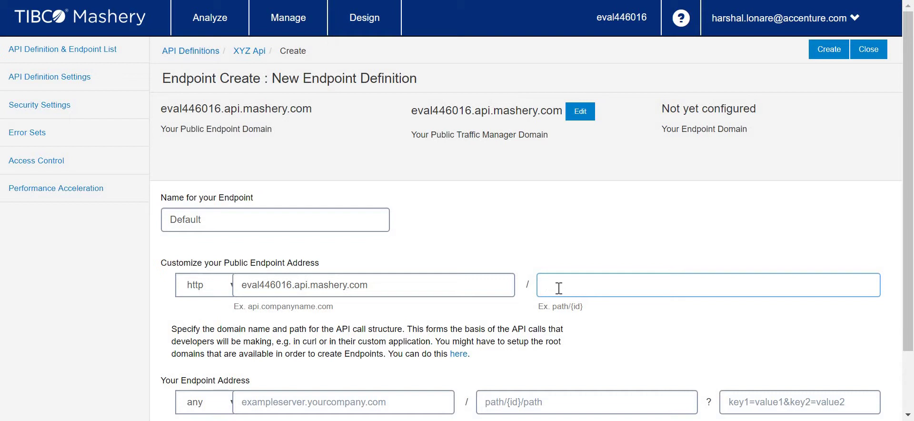
type("xyz/v1")
key("Tab")
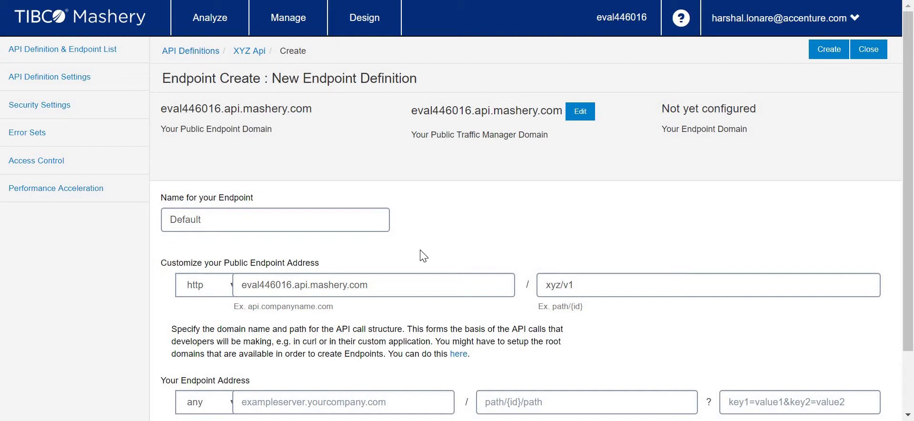
scroll(420, 255, "down", 2)
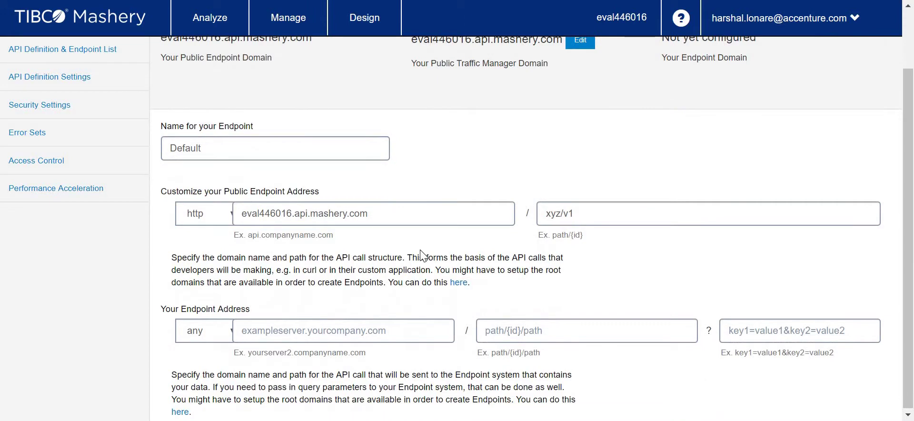
left_click(613, 219)
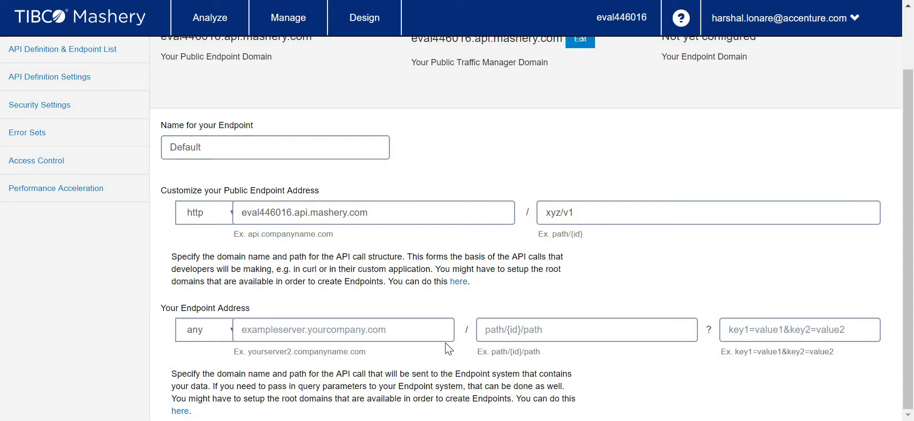
- Paste integration.cloud.tibcoapps.com as the endpoint's server domain
left_click(402, 332)
scroll(496, 188, "up", 2)
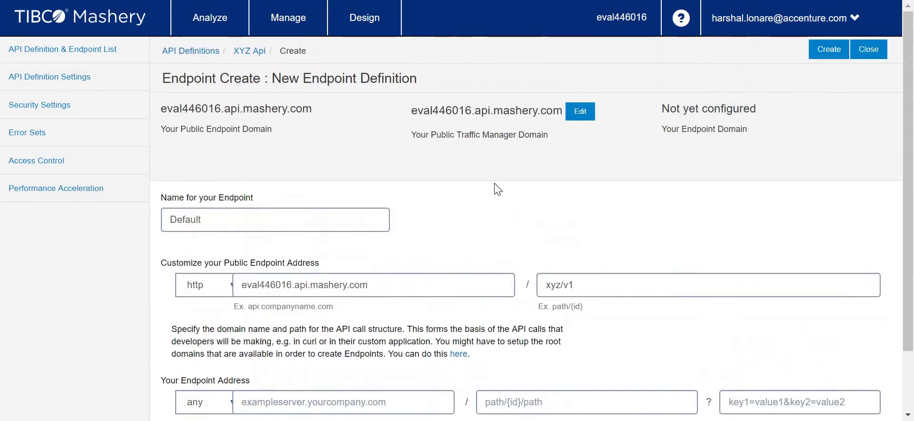
scroll(496, 189, "down", 2)
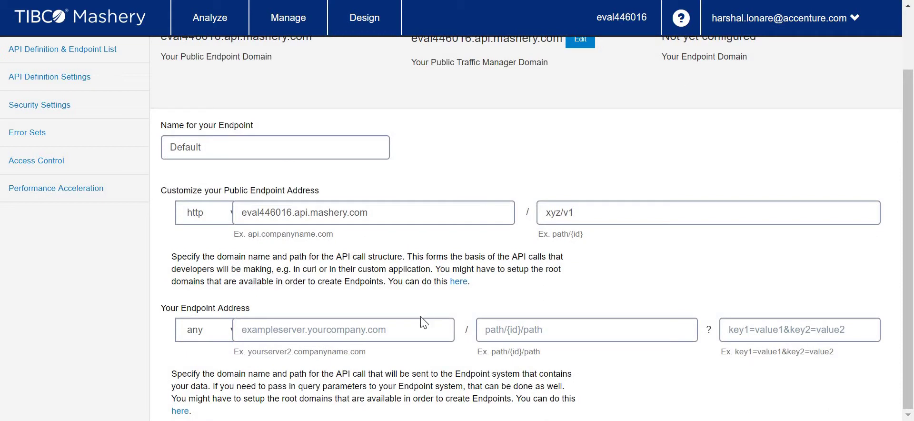
left_click(412, 331)
left_click(346, 321)
type("integration.cloud.tibcoapps.com")
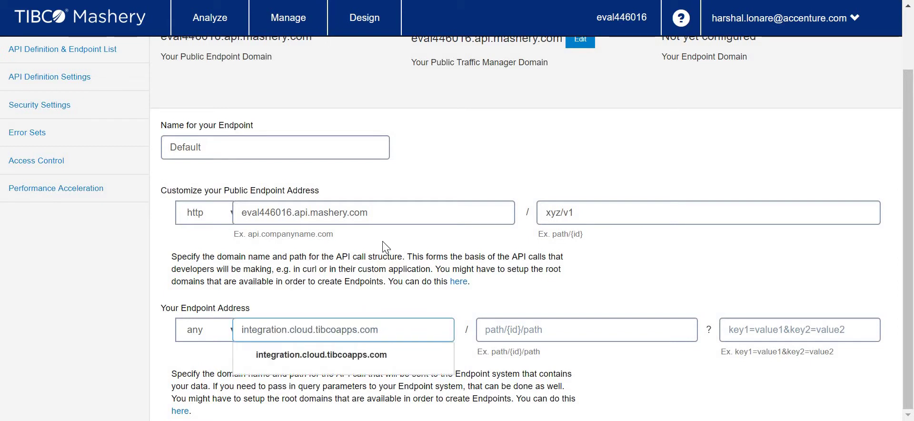
left_click(458, 293)
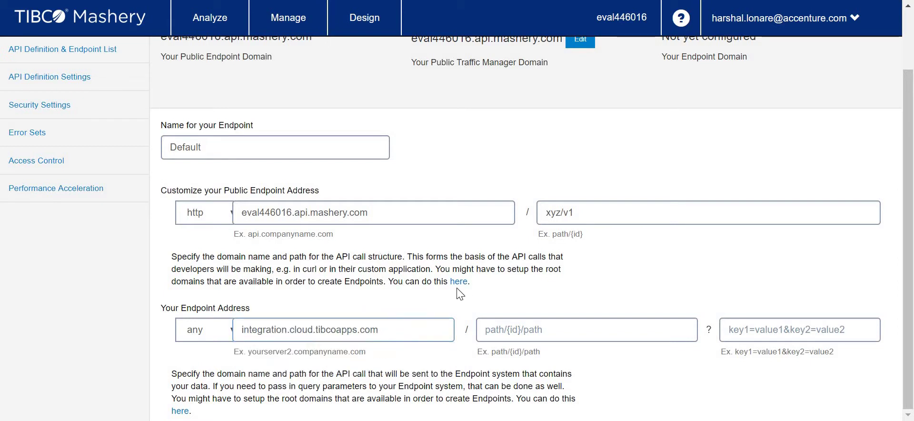
left_click(402, 326)
key("ctrl+a")
left_click(269, 322)
- Set the endpoint protocol to https and paste the long path ID followed by a slash
left_click(210, 337)
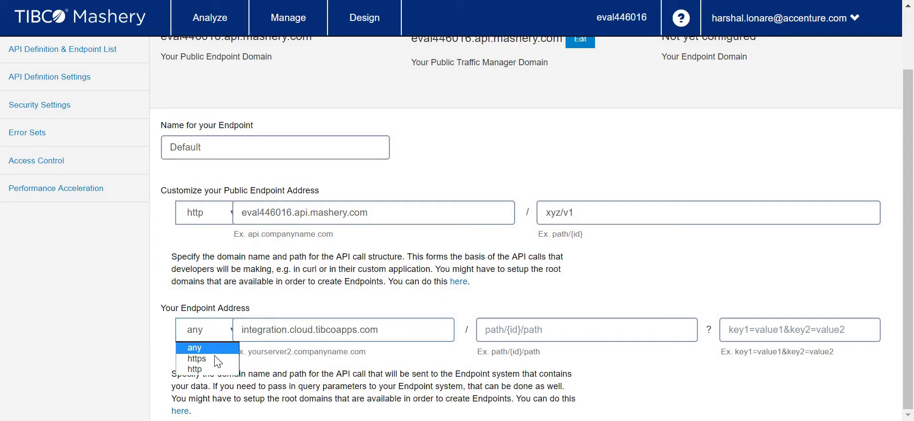
left_click(215, 364)
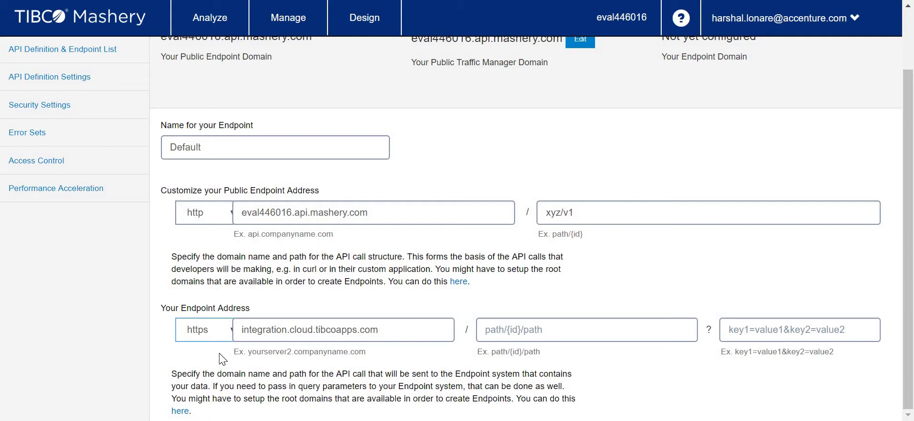
left_click(567, 324)
type("u4gmknzehvjvneeh54tpksna5fvtvmdx")
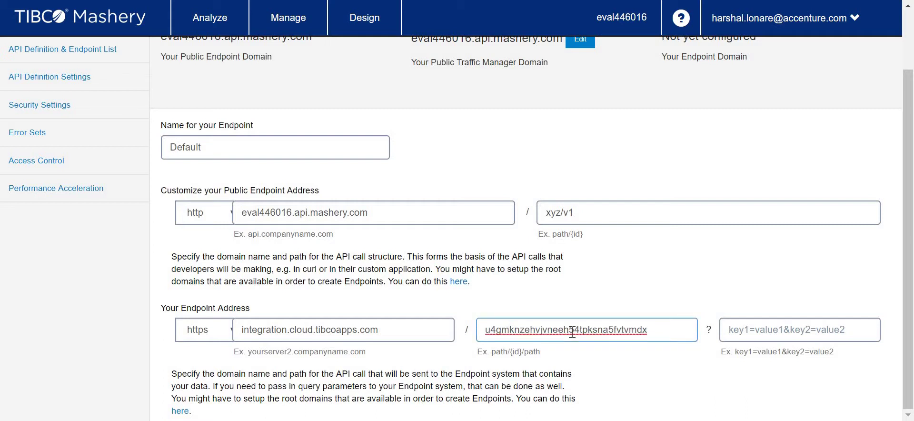
type("/")
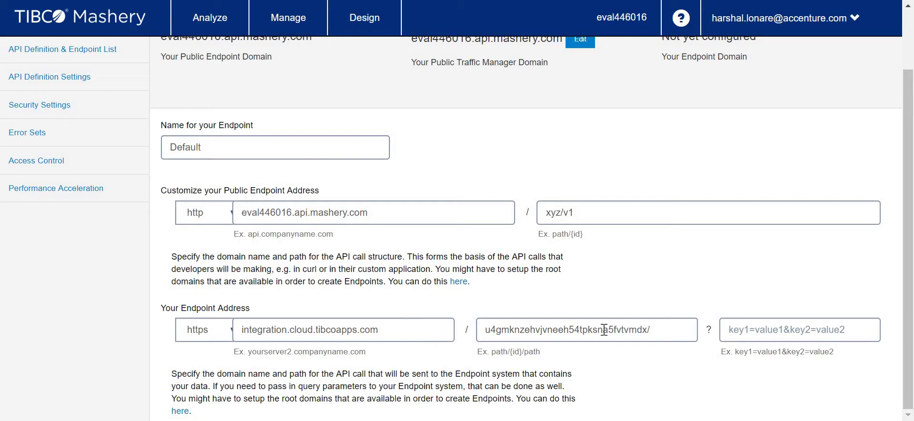
left_click(676, 329)
left_click_drag(369, 213, 241, 212)
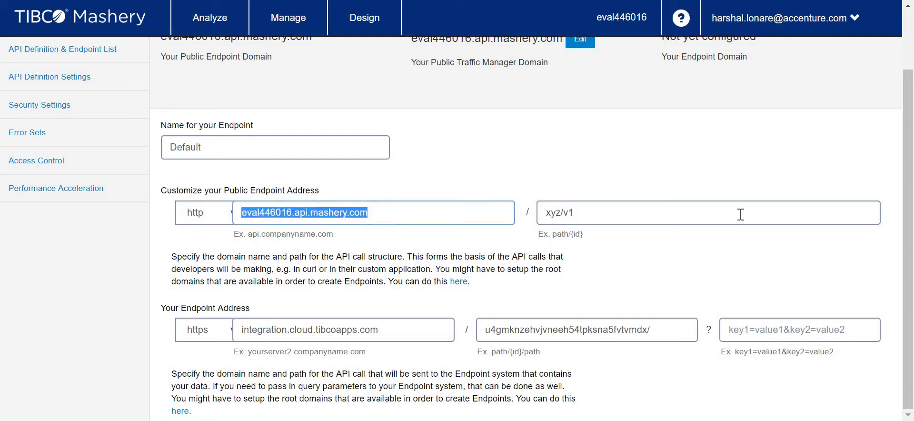
left_click_drag(573, 212, 545, 212)
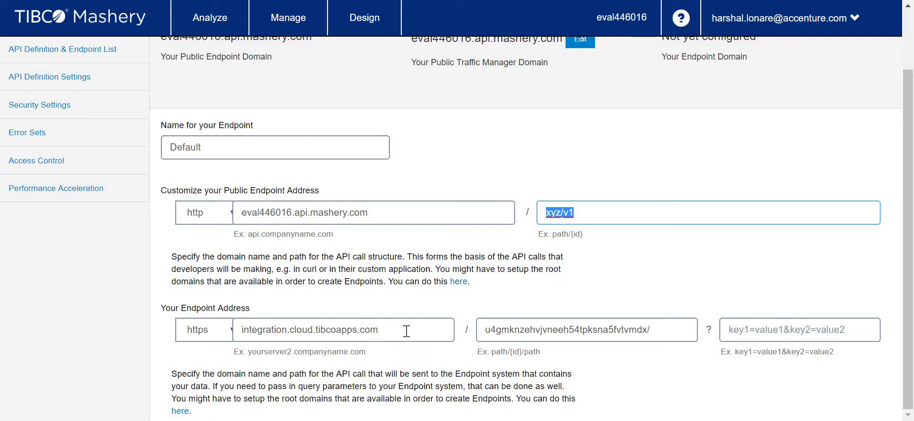
left_click_drag(405, 329, 191, 328)
left_click_drag(649, 329, 476, 287)
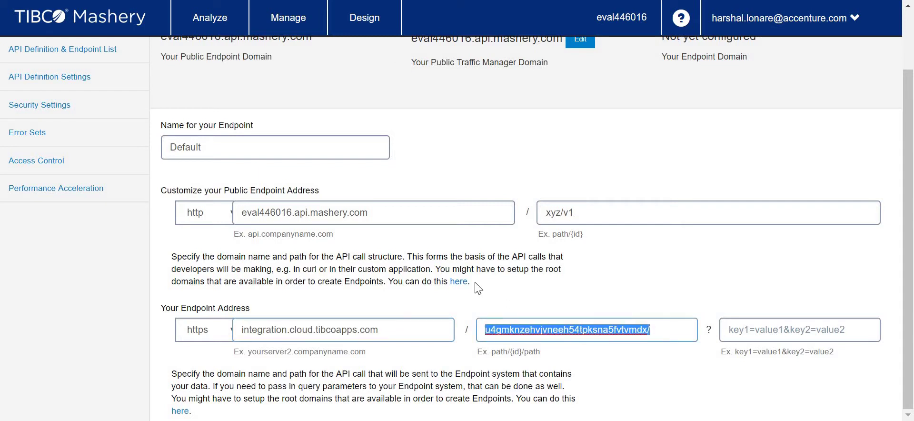
left_click(510, 267)
scroll(510, 269, "up", 2)
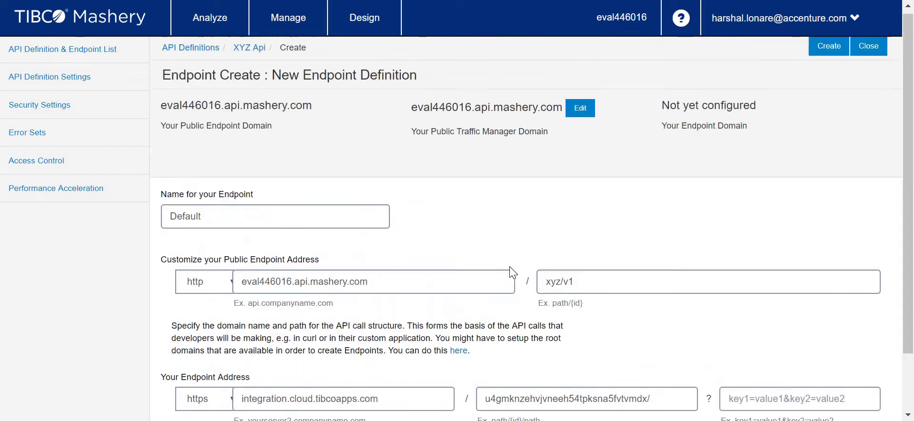
scroll(590, 256, "down", 1)
scroll(590, 255, "down", 1)
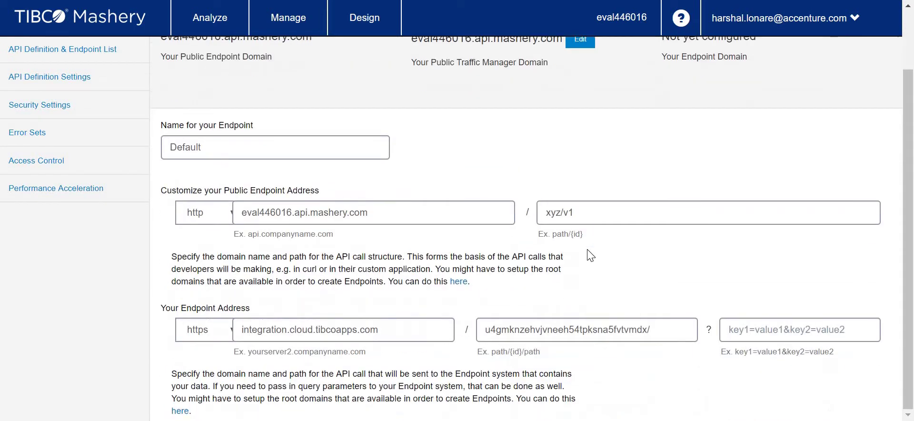
scroll(591, 256, "up", 3)
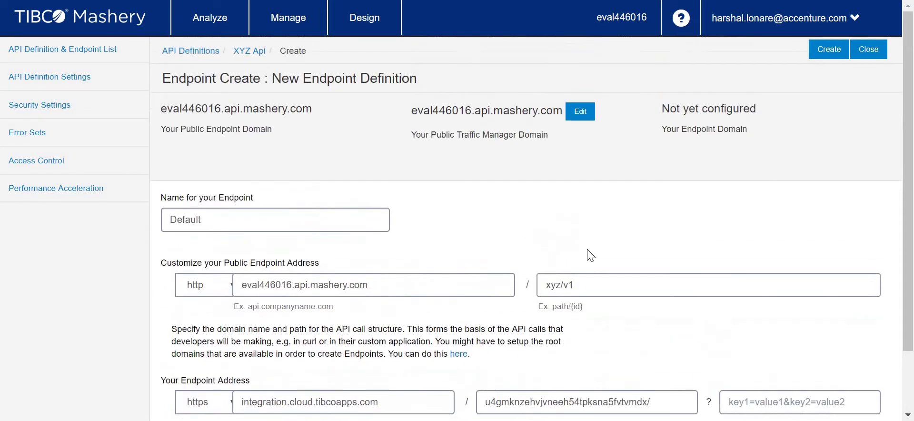
left_click(826, 57)
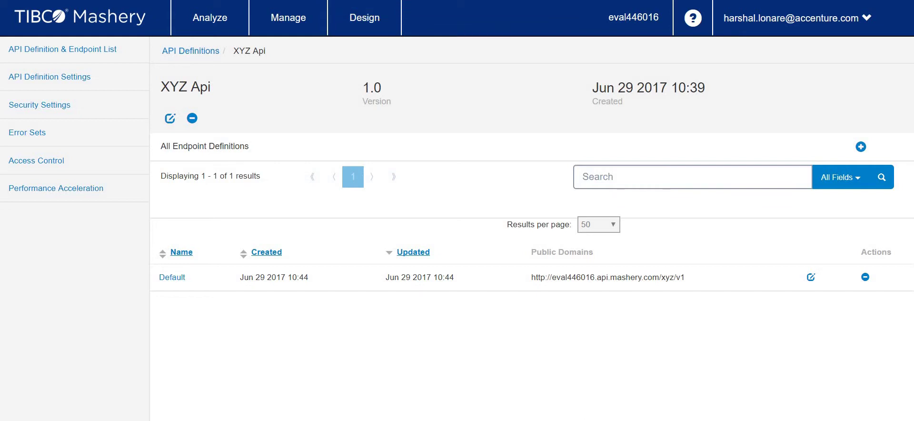
left_click(64, 165)
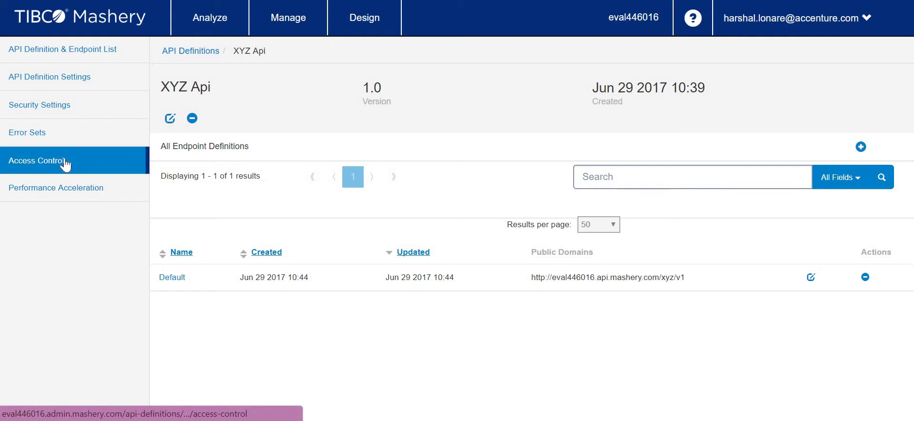
- Move the Everyone role into XYZ Api's current access and save
left_click(228, 154)
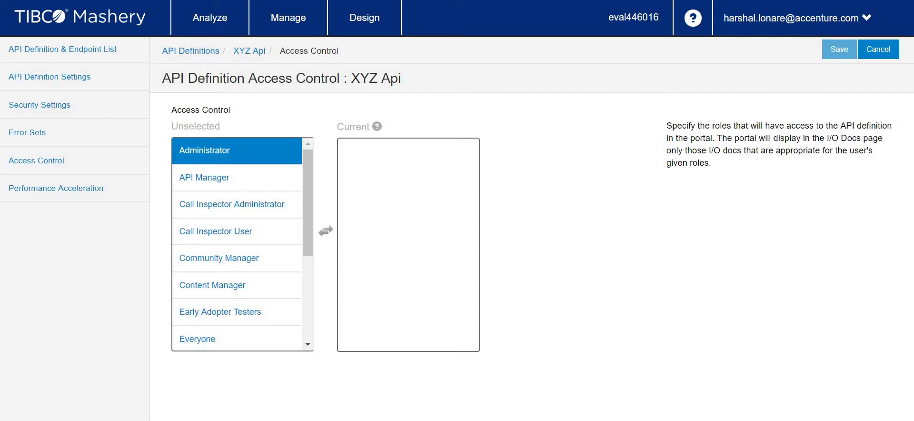
left_click_drag(210, 205, 376, 275)
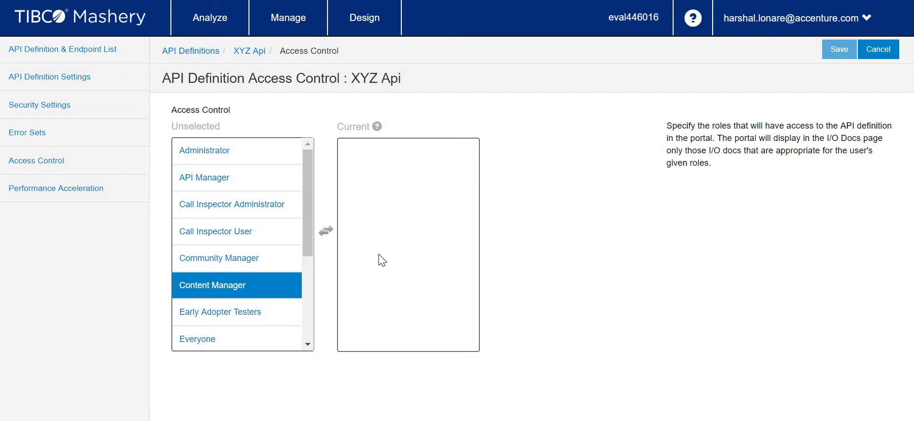
scroll(245, 263, "down", 3)
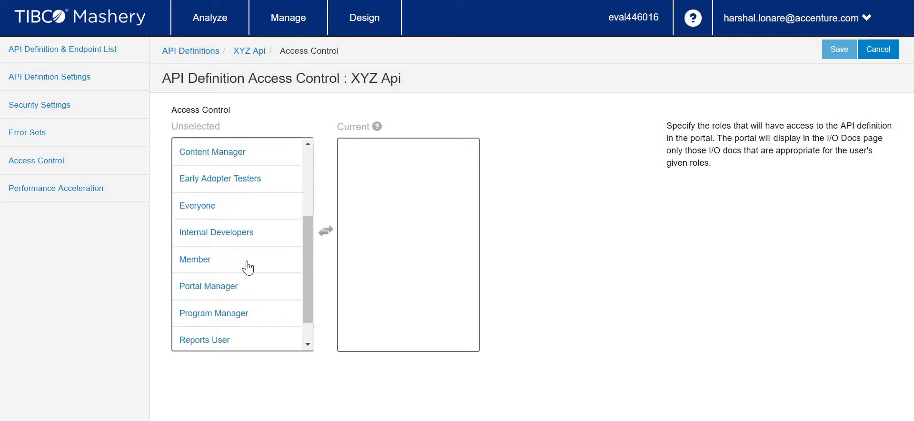
left_click(220, 200)
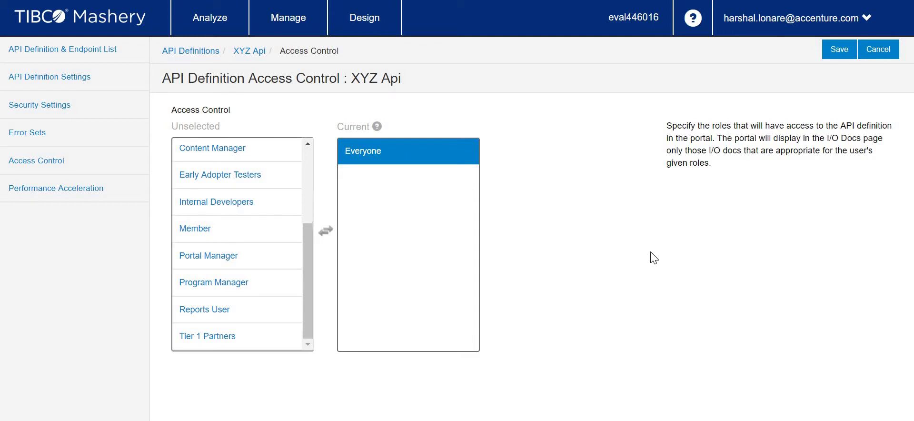
left_click(840, 52)
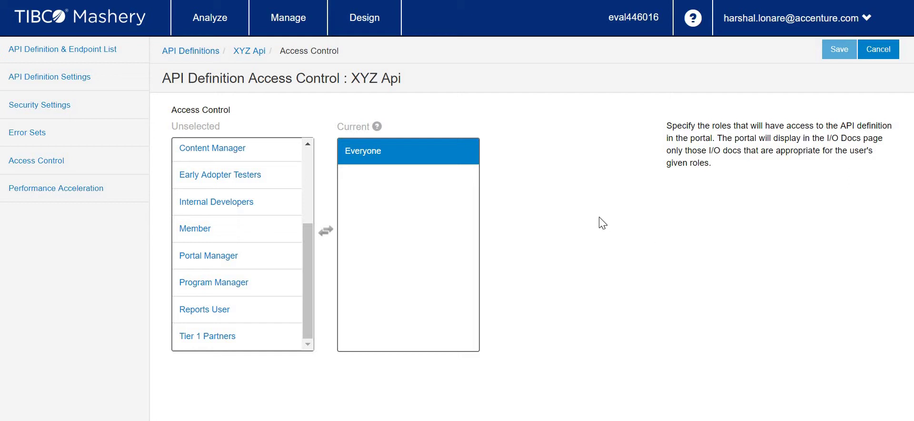
left_click(212, 148)
- Check XYZ Api's definition settings and security pages, then go back to the endpoint list
left_click(67, 83)
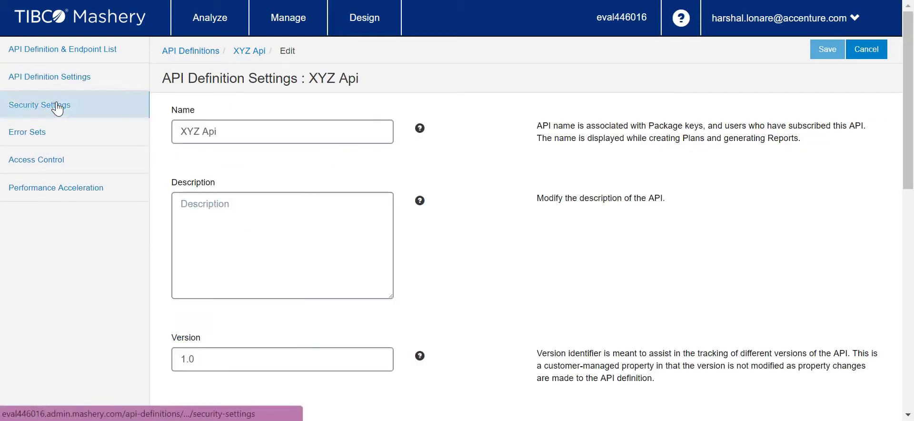
left_click(58, 103)
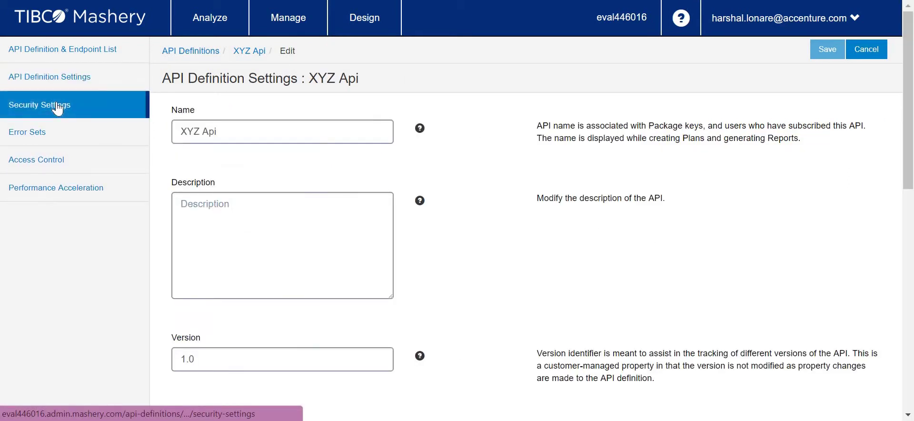
left_click(22, 88)
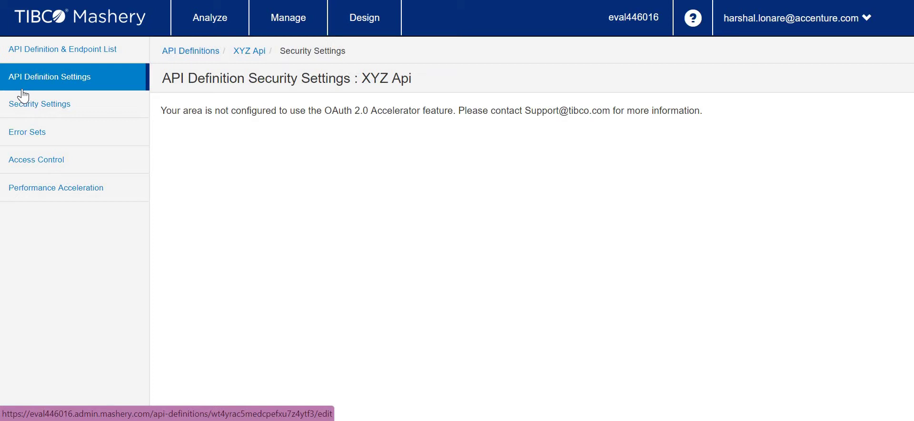
left_click(78, 84)
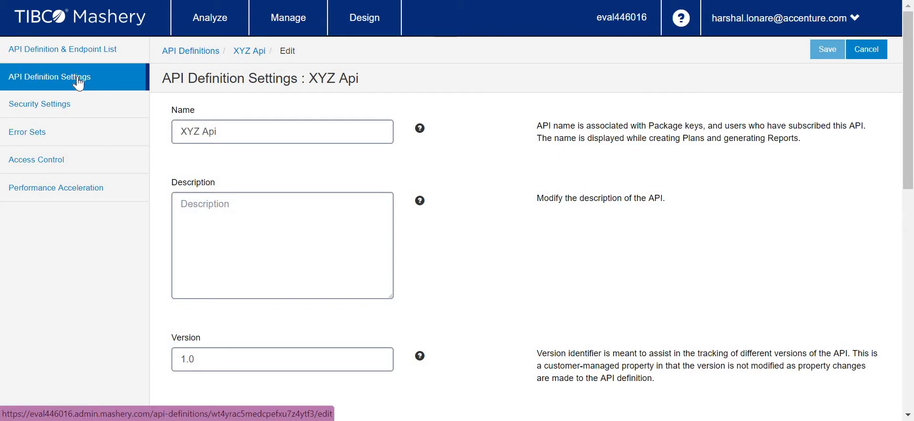
left_click(71, 53)
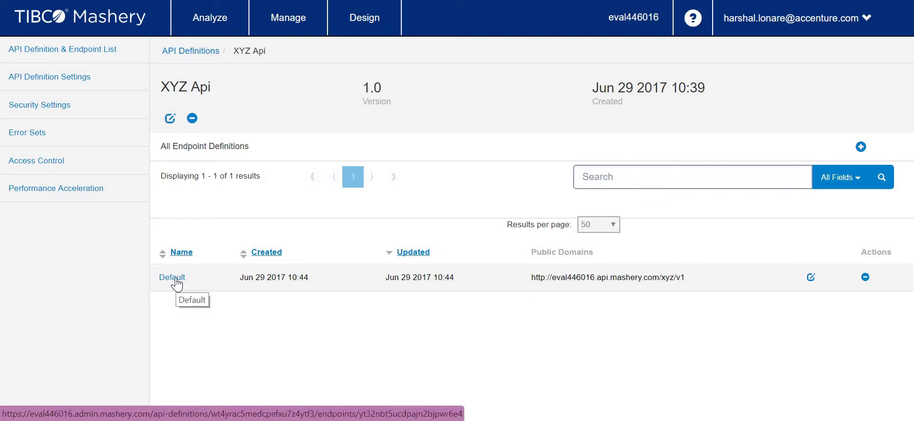
- Open the Default endpoint and go to its More Settings page
left_click(175, 280)
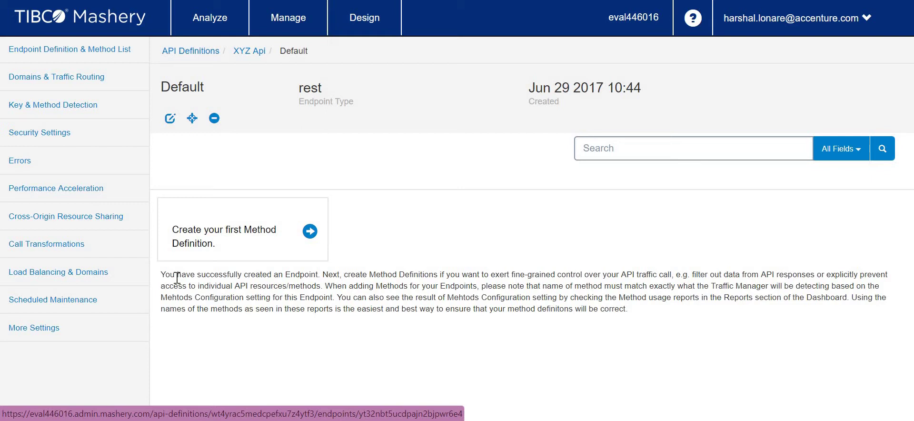
left_click(52, 333)
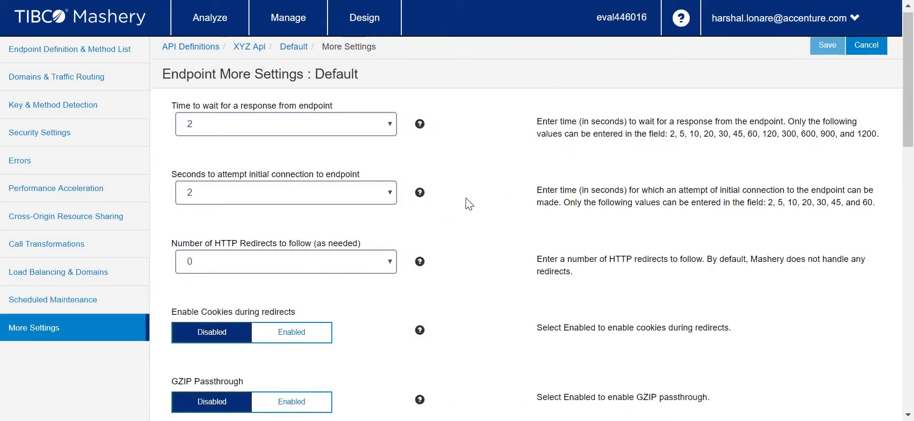
- Enable Remove API Key and Signature from Endpoint Call, save, and return to the Default endpoint overview
scroll(469, 203, "down", 5)
scroll(469, 204, "up", 1)
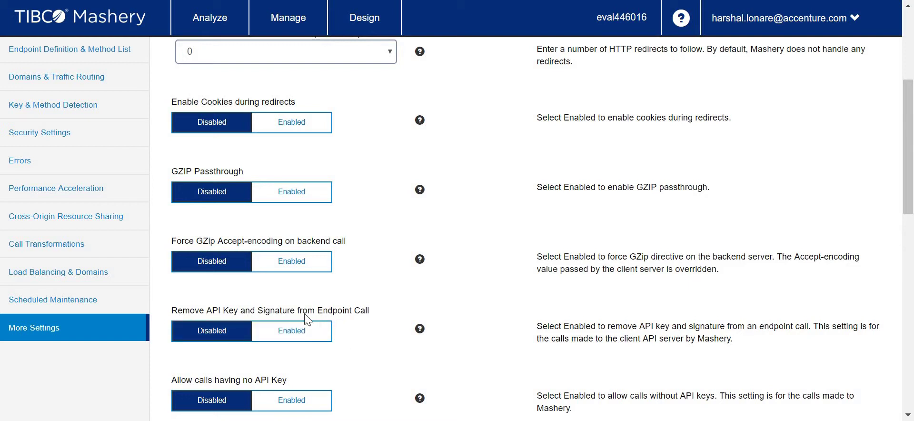
left_click(287, 339)
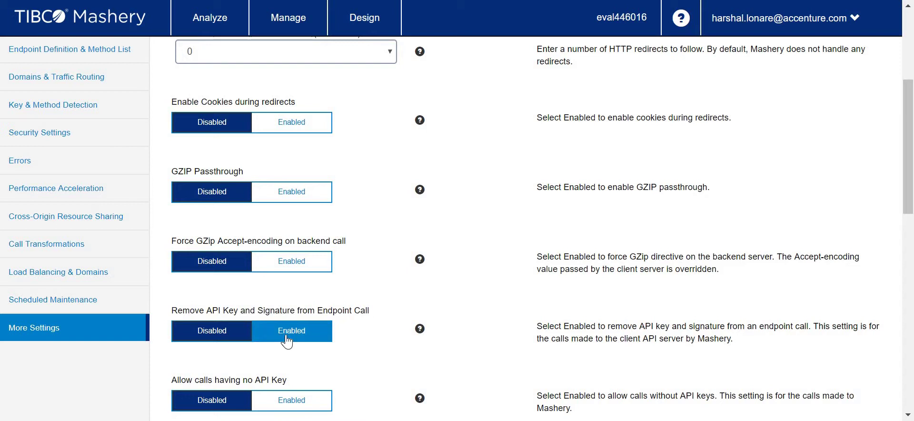
left_click(329, 329)
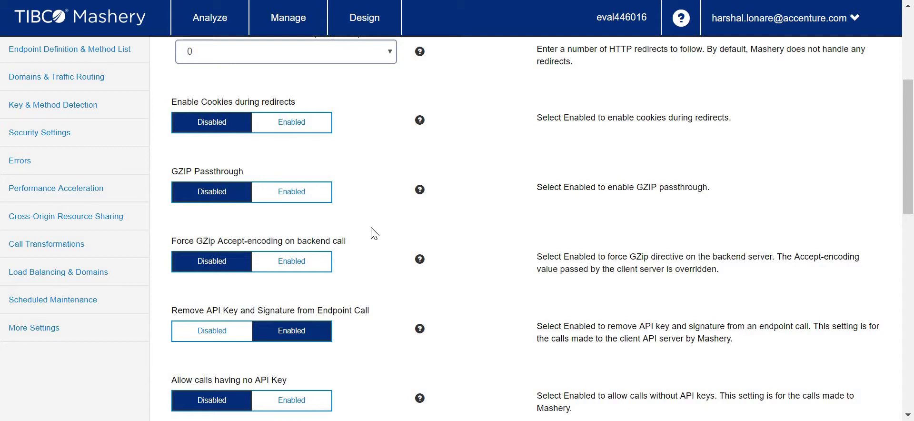
scroll(569, 240, "up", 5)
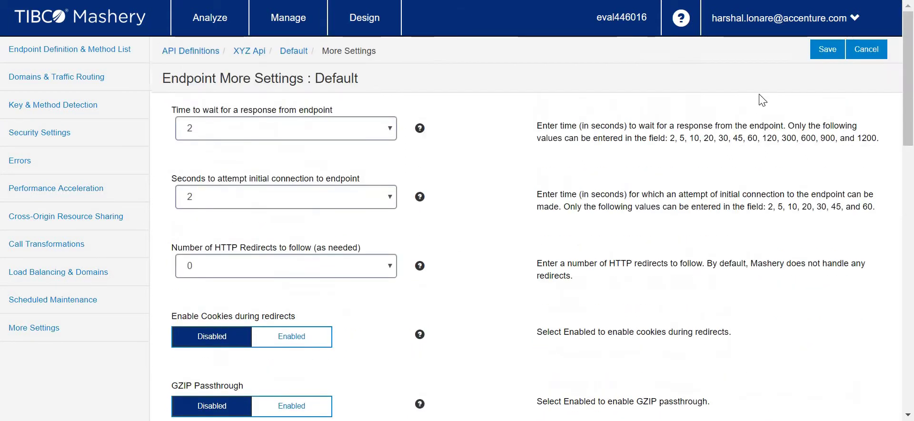
left_click(825, 52)
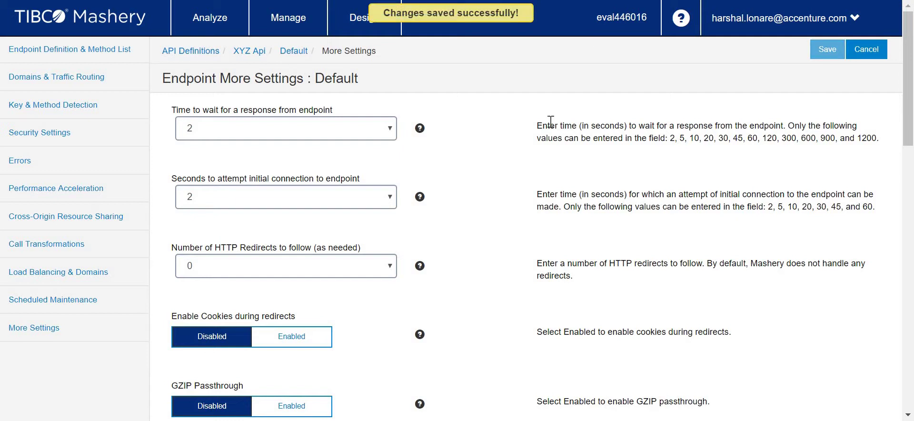
scroll(551, 122, "down", 8)
scroll(531, 189, "up", 8)
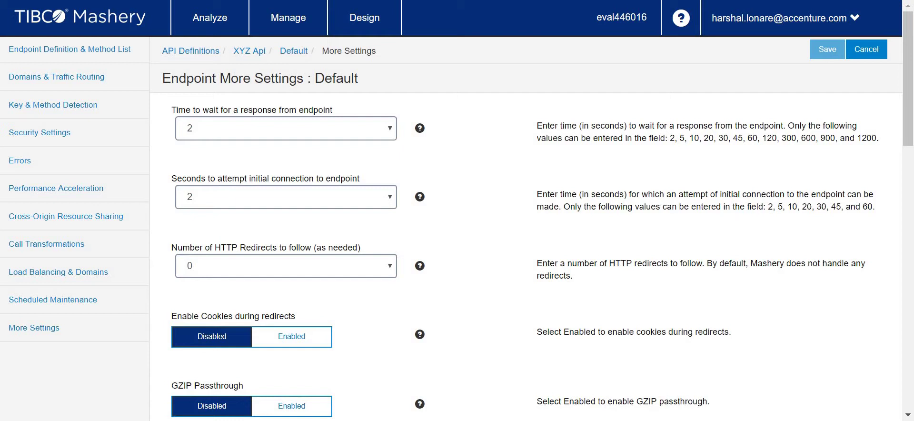
left_click(65, 53)
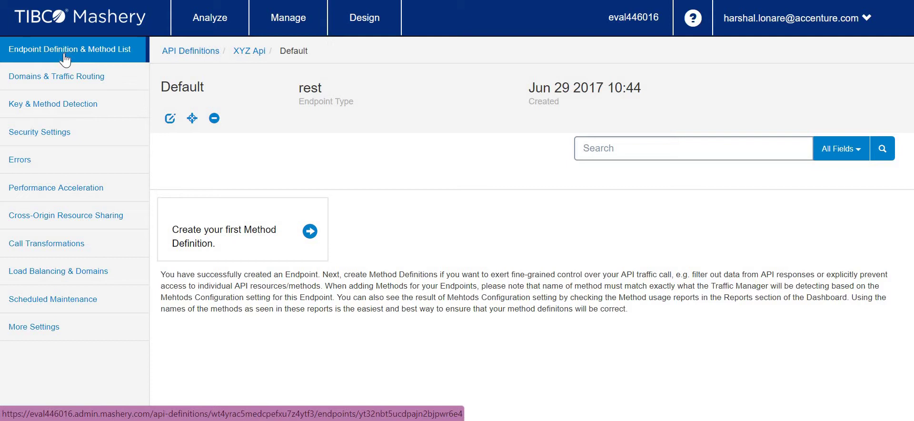
- Copy the public endpoint domain eval446016.api.mashery.com from Domains & Traffic Routing and open a new tab
left_click(63, 86)
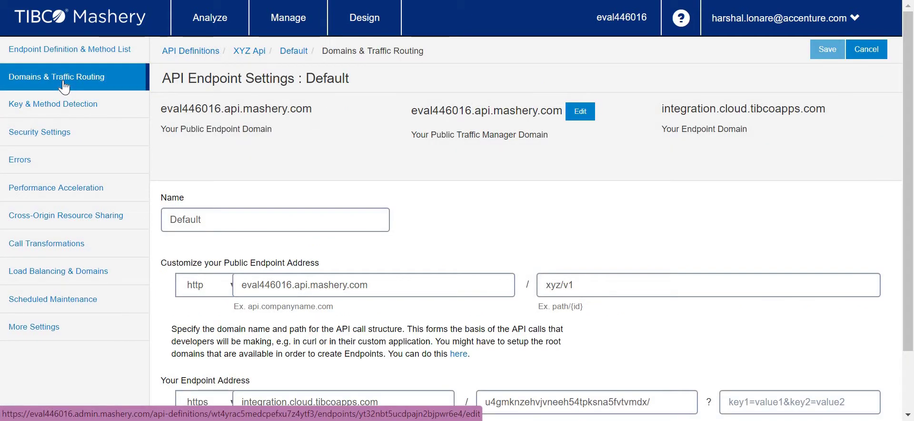
left_click(57, 105)
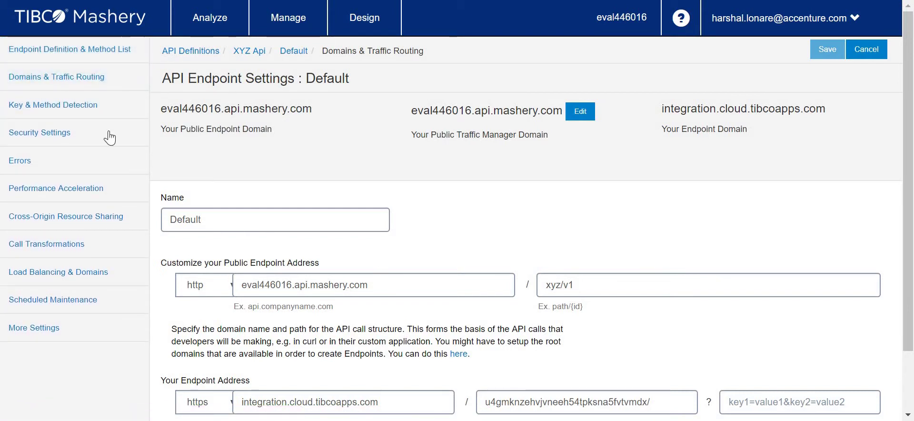
left_click(69, 51)
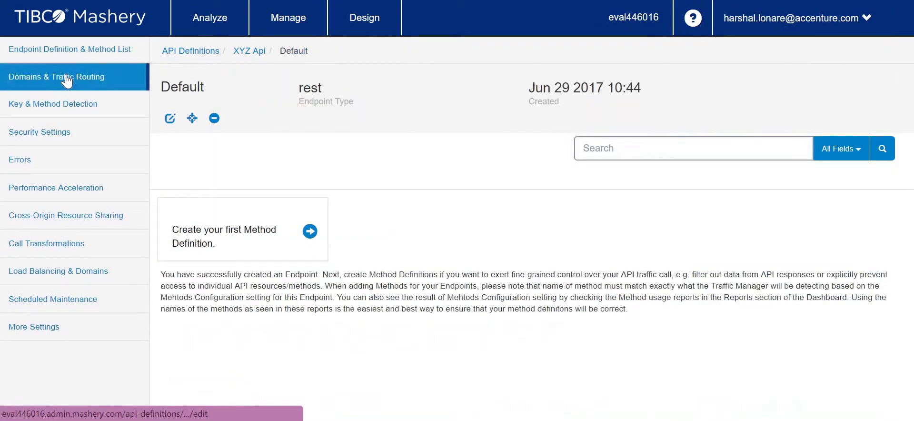
left_click(67, 80)
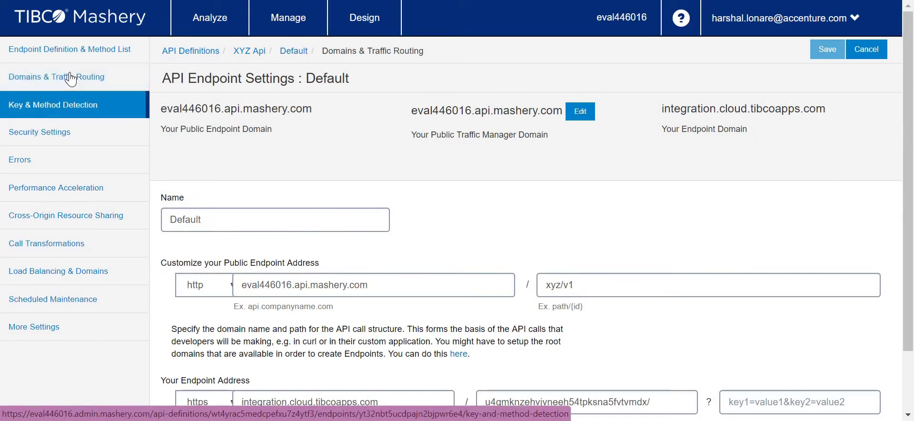
triple_click(229, 284)
key("ctrl+c")
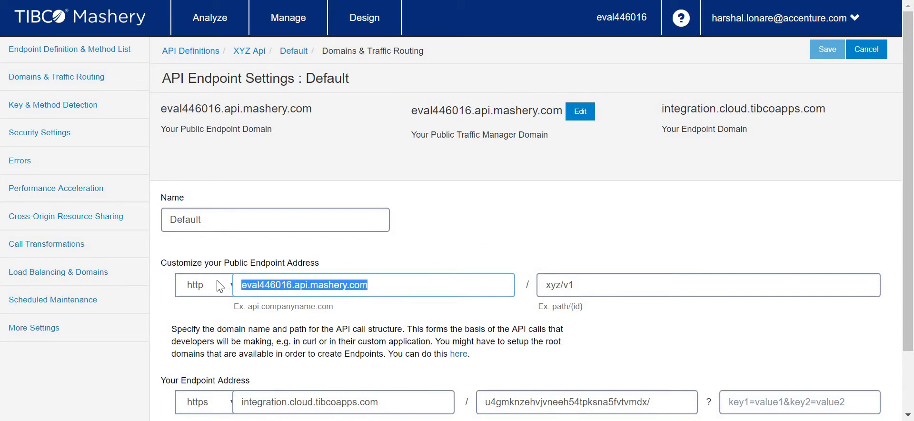
key("ctrl+t")
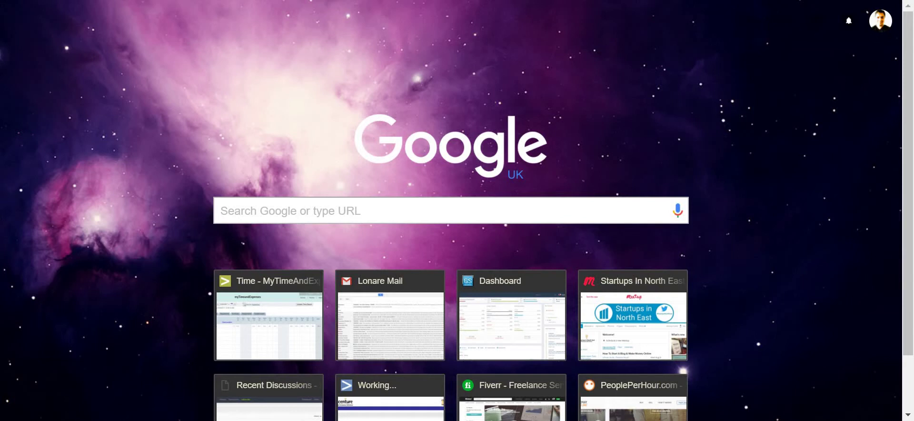
- Take Chrome out of fullscreen and launch ARC from the chrome://apps page
key("F11")
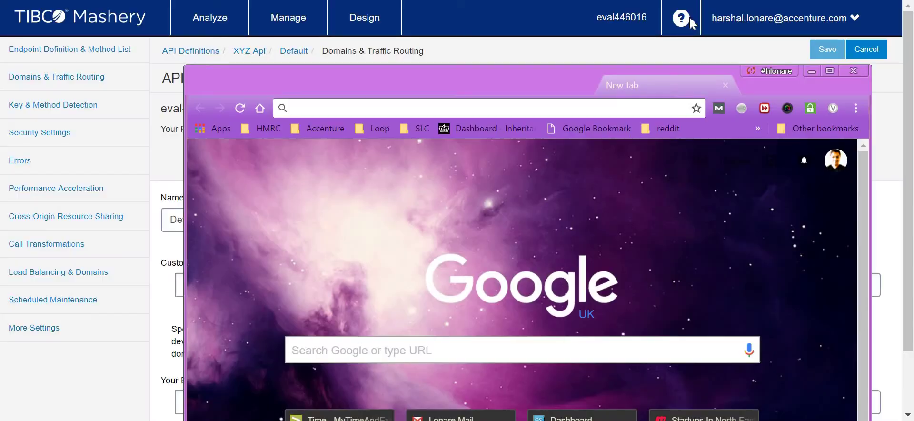
key("F11")
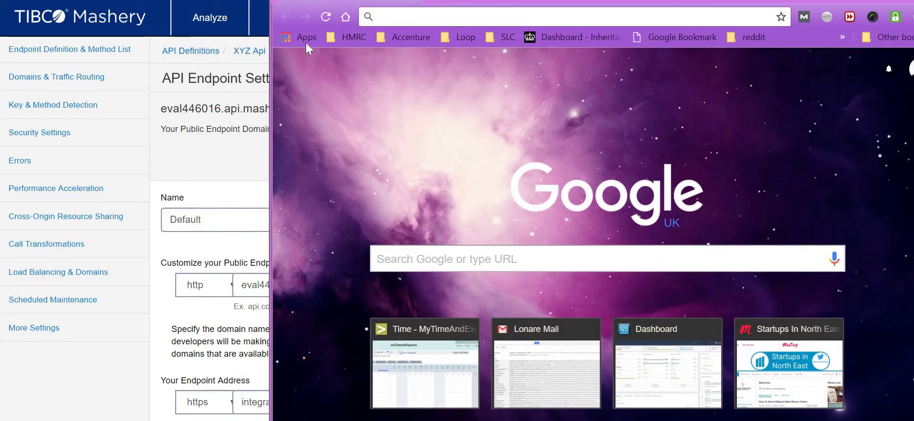
left_click(306, 41)
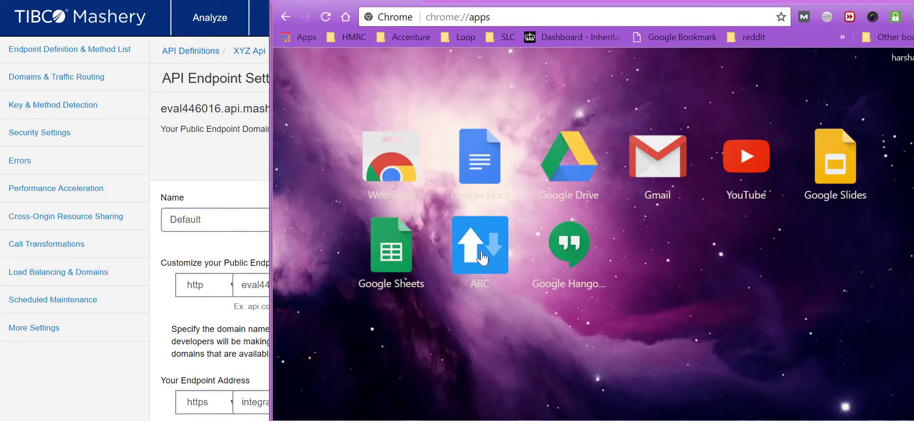
left_click(483, 257)
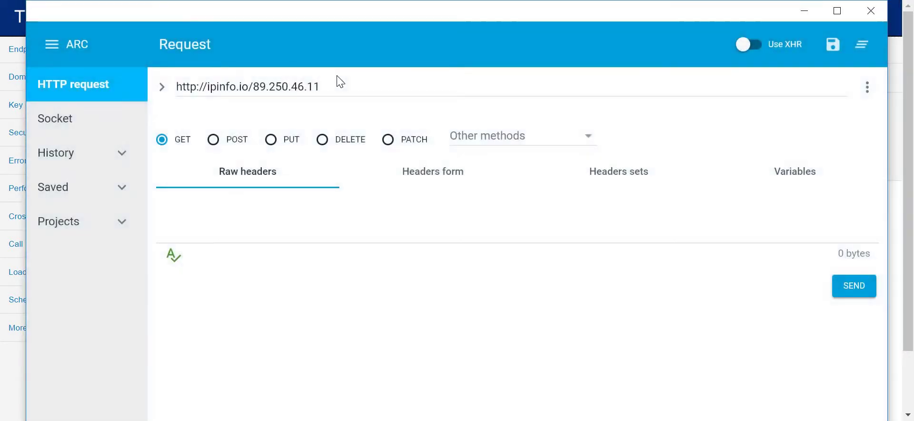
triple_click(333, 86)
key("ctrl+v")
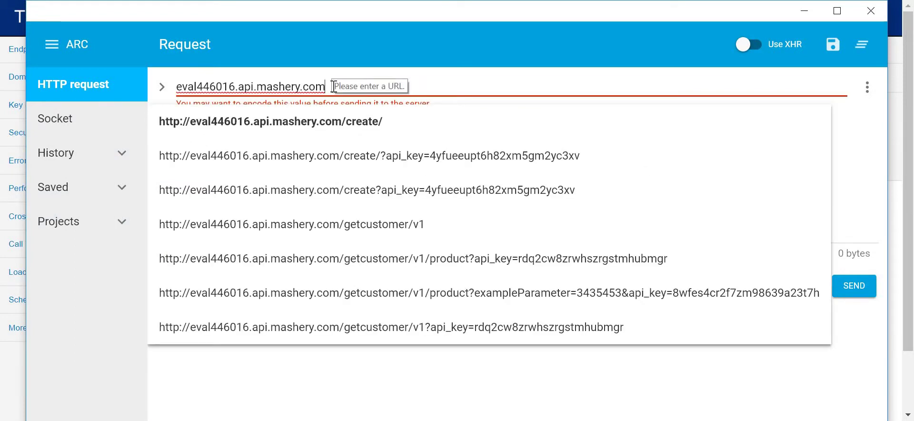
type("/x")
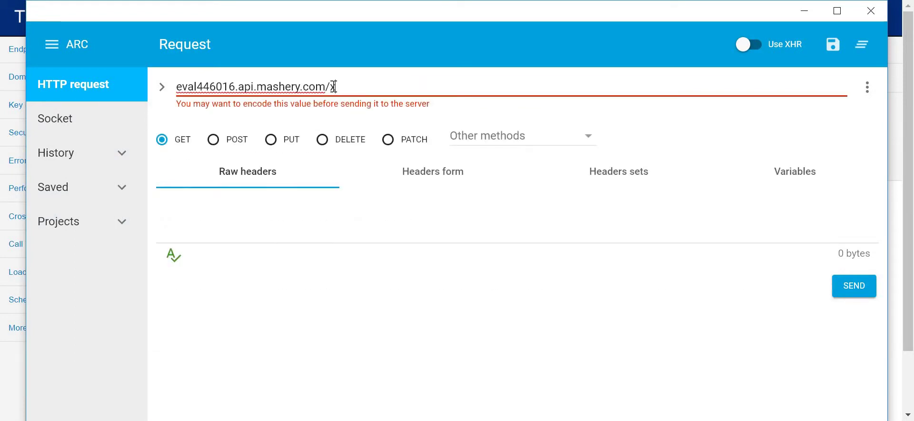
type("yz/v")
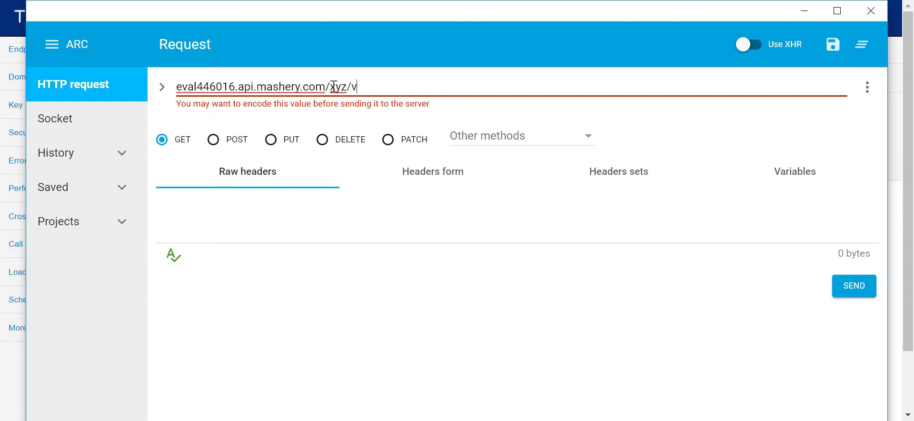
type("1")
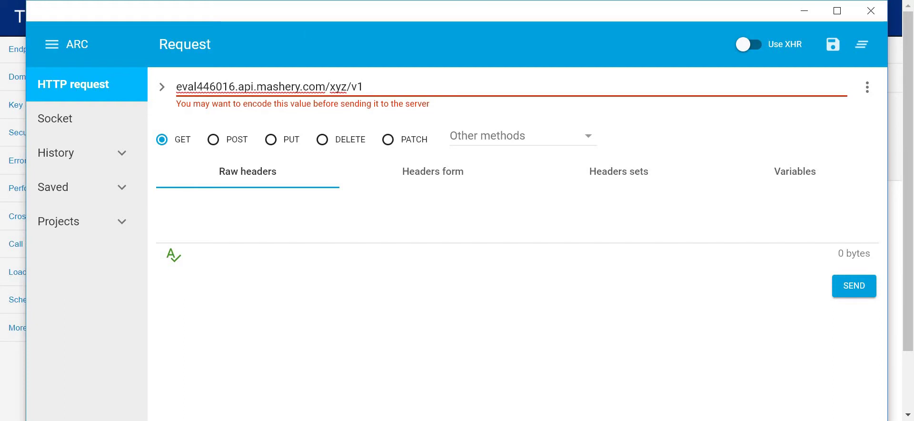
left_click(842, 287)
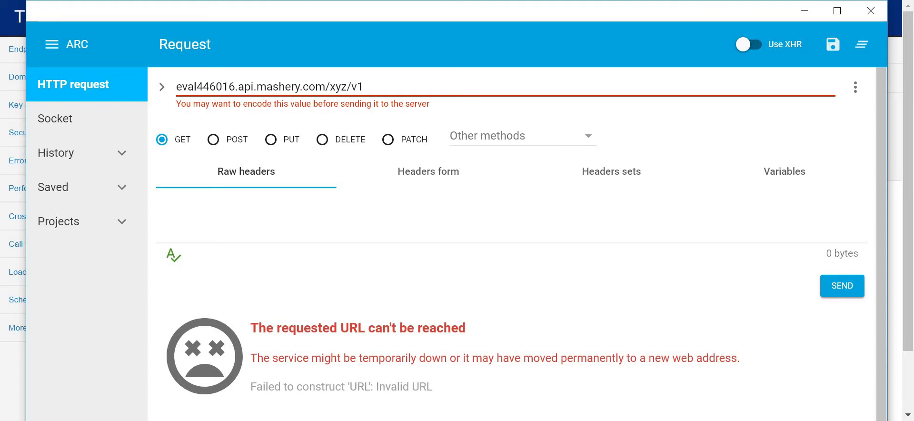
left_click(398, 87)
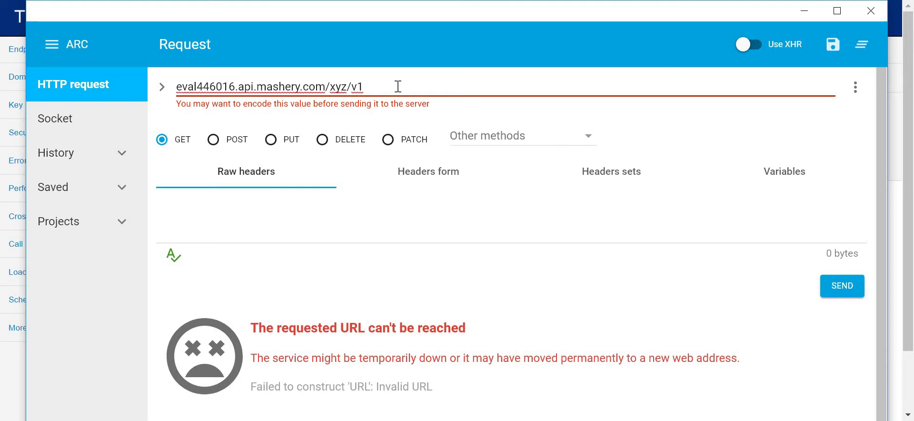
type("/product")
key("Return")
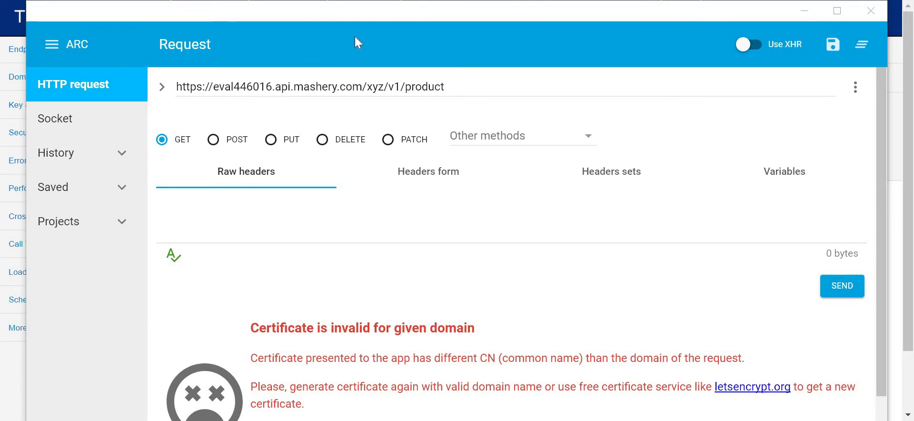
- Copy the xyz/v1/product request URL from ARC and load it in a new Chrome tab
left_click_drag(573, 19, 570, 47)
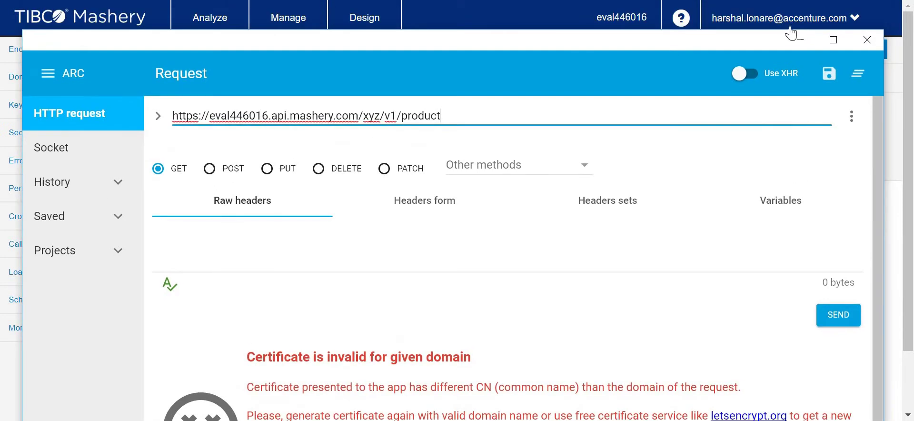
key("ctrl+a")
key("ctrl+c")
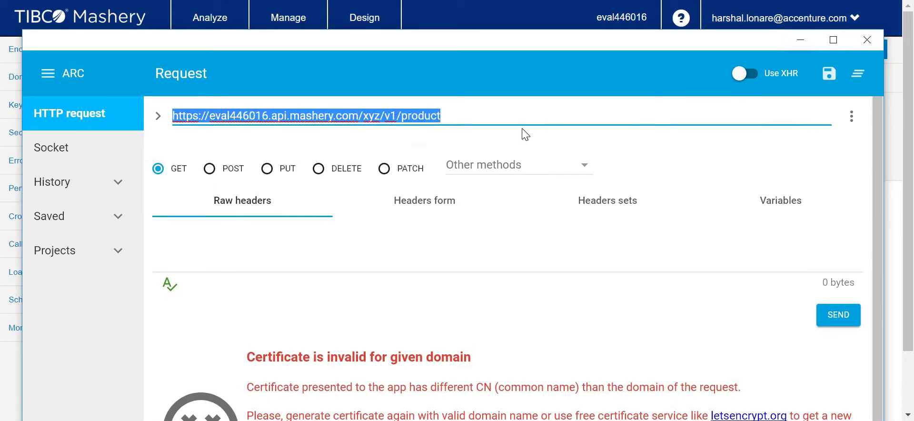
left_click(801, 40)
key("ctrl+t")
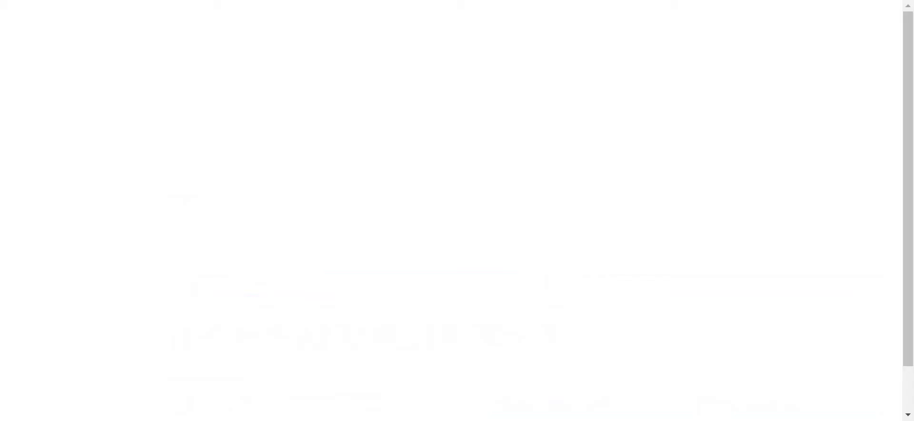
key("ctrl+v")
key("Return")
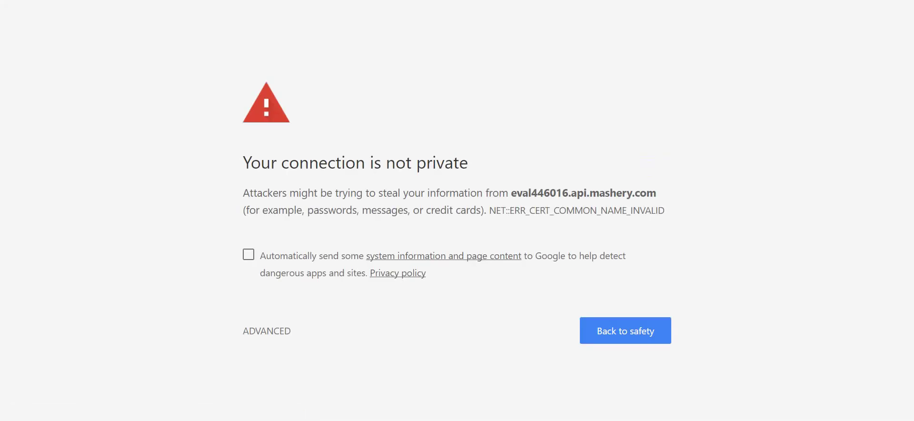
- Close the certificate-warning tab to return to the Mashery Domains & Traffic Routing tab
key("ctrl+w")
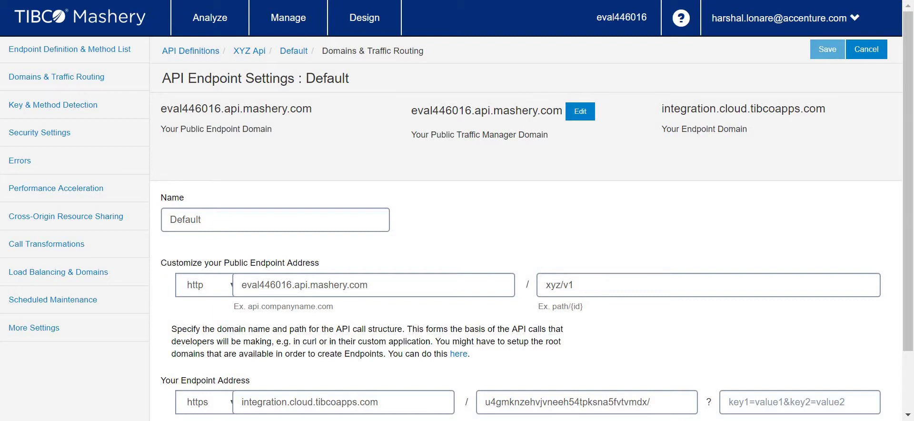
- Go from the Mashery Welcome page to the API Packages list of five packages and start a new package
left_click(105, 21)
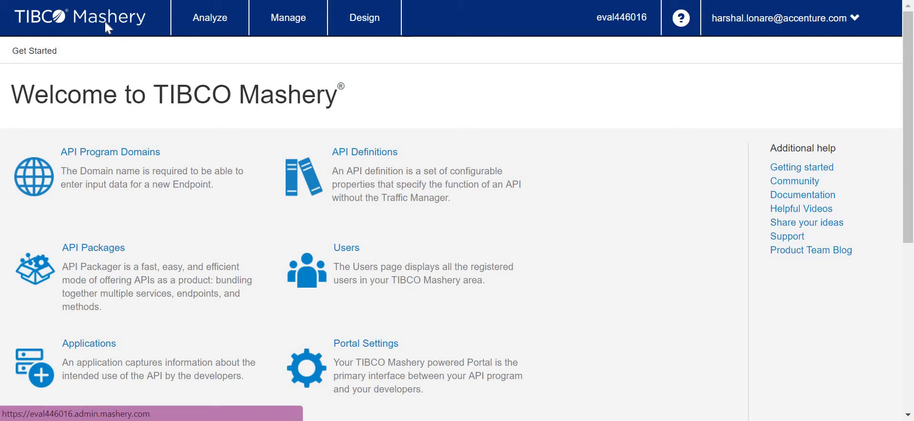
left_click(116, 269)
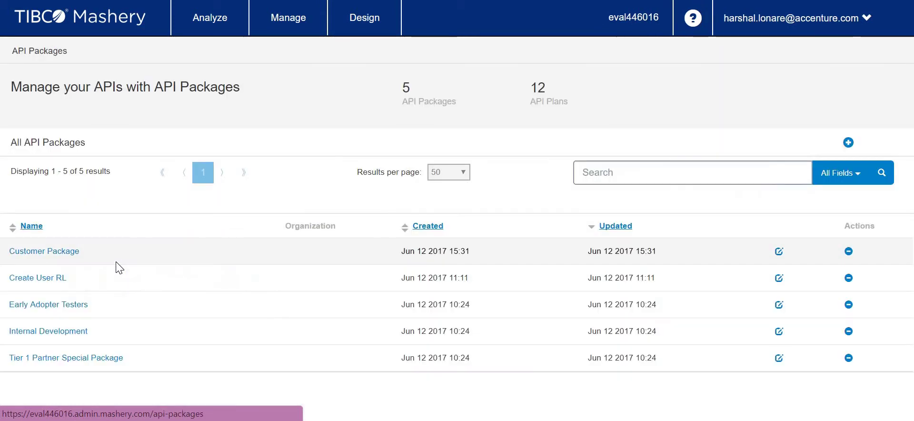
left_click(376, 21)
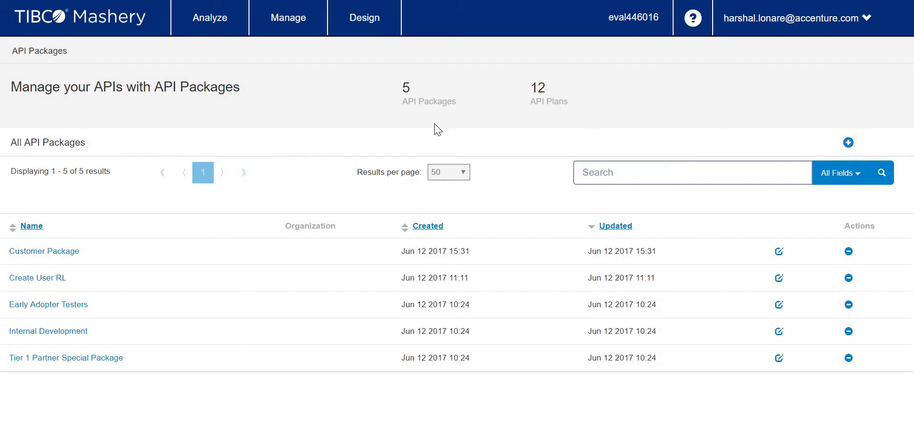
left_click(849, 143)
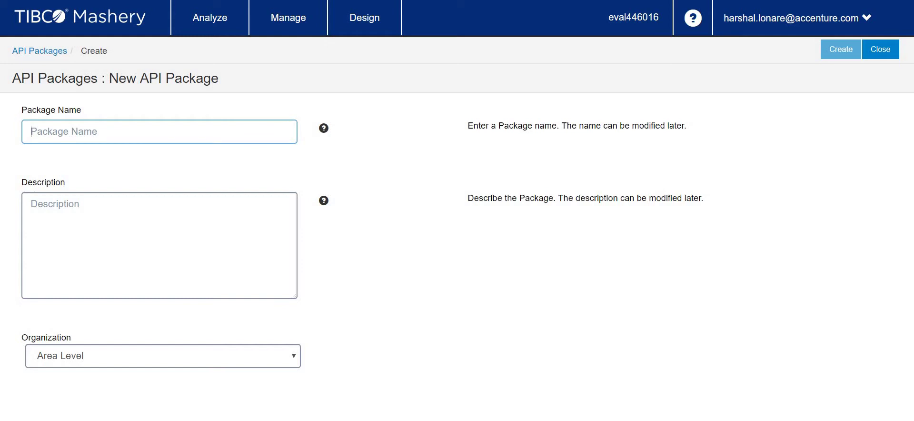
- Name the new package 'XYZ Package', describe it as 'My First API Package', and create it
type("XYS")
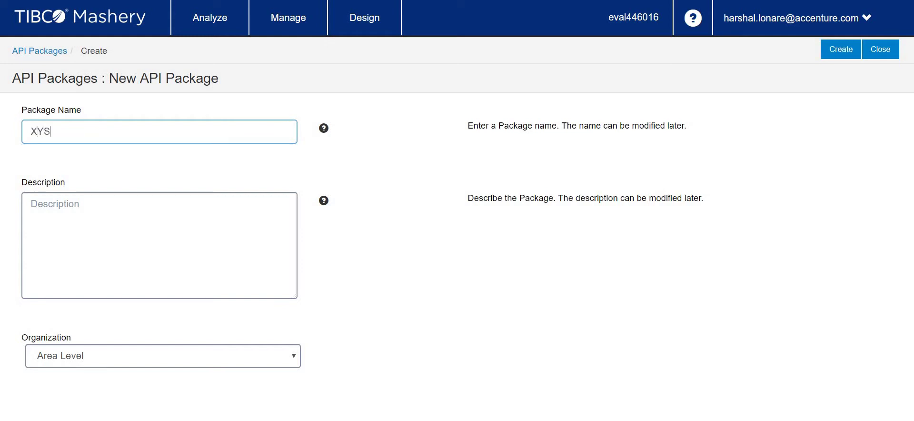
key("BackSpace")
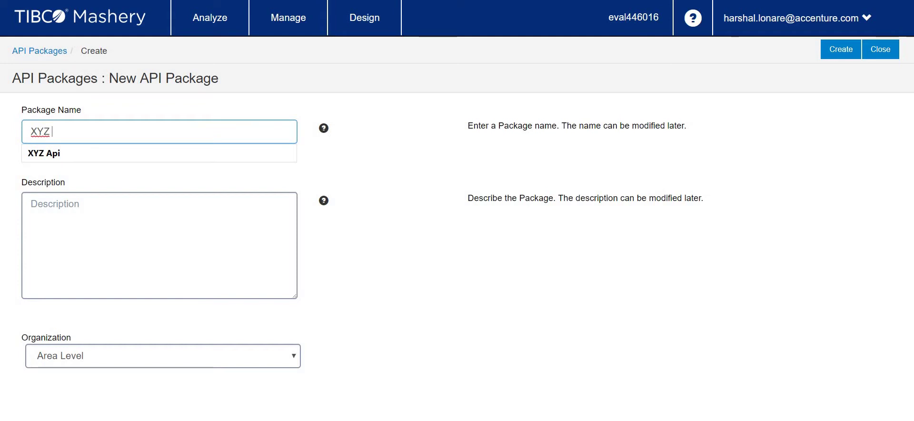
type("Package")
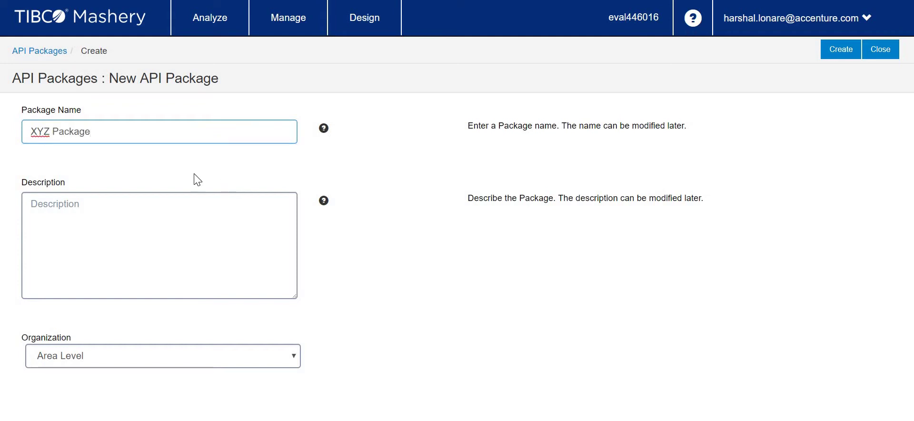
left_click(154, 213)
type("My F")
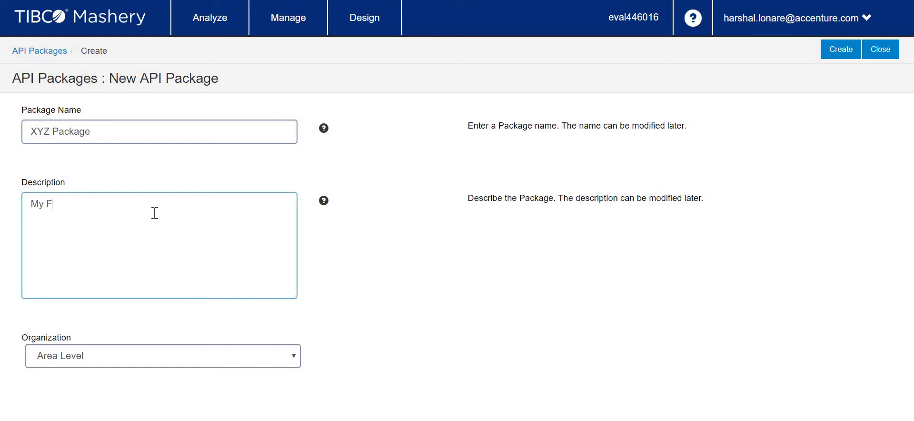
type("irst API Package")
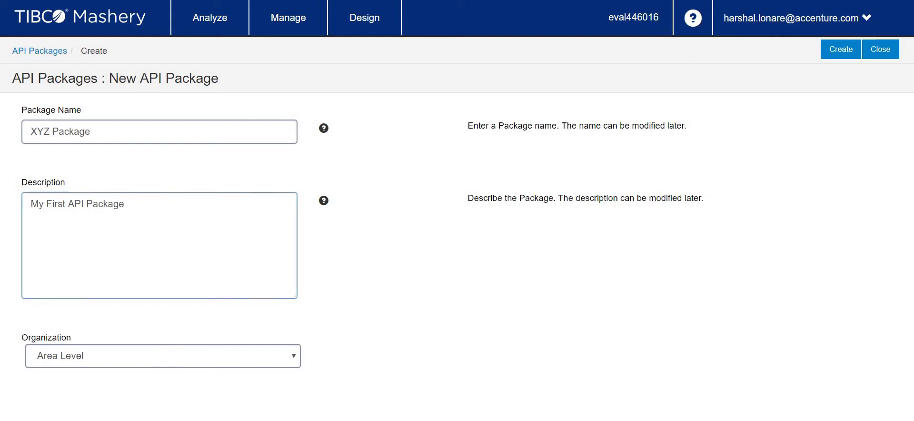
left_click(830, 60)
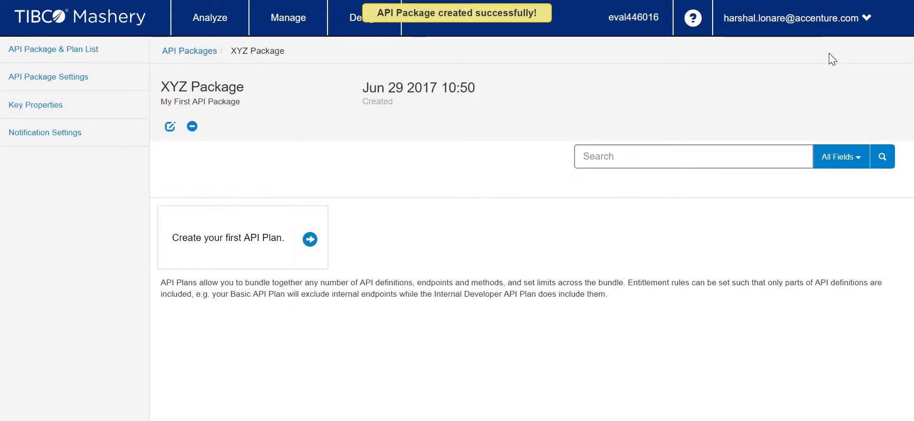
left_click(53, 104)
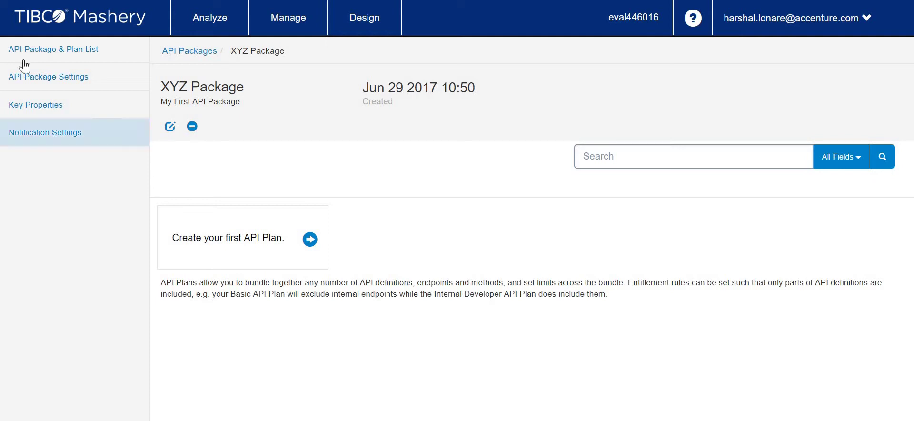
left_click(41, 52)
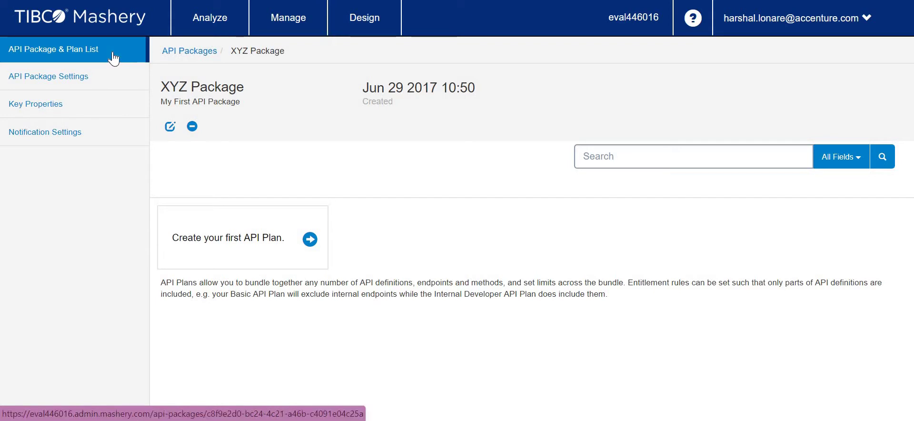
left_click(113, 87)
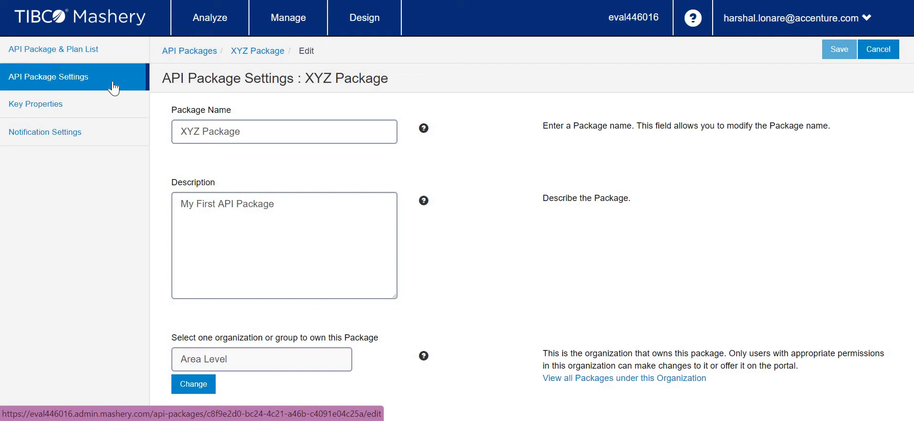
left_click(98, 126)
left_click(101, 113)
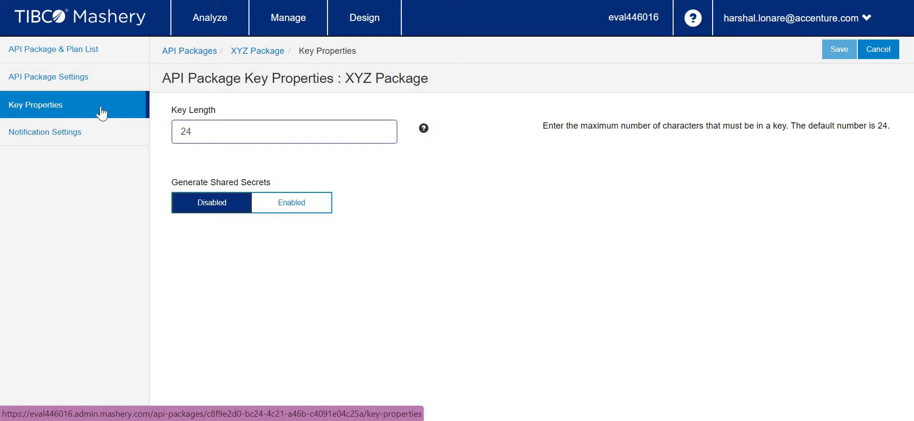
left_click(99, 125)
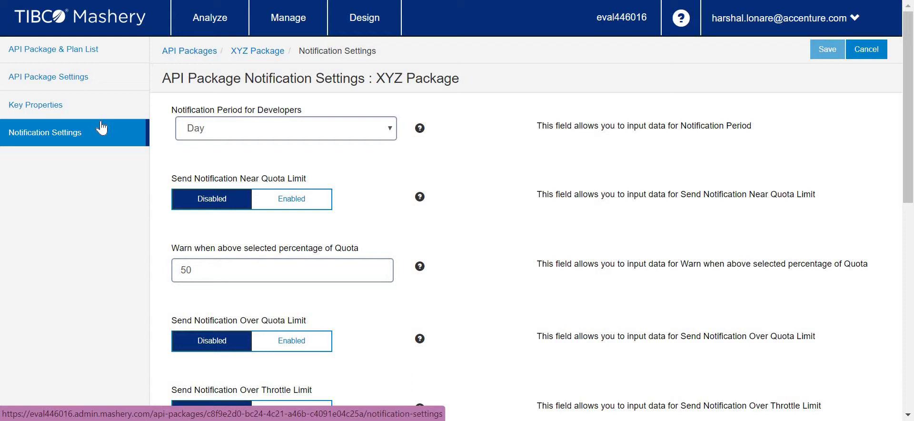
scroll(563, 251, "down", 5)
scroll(563, 251, "up", 5)
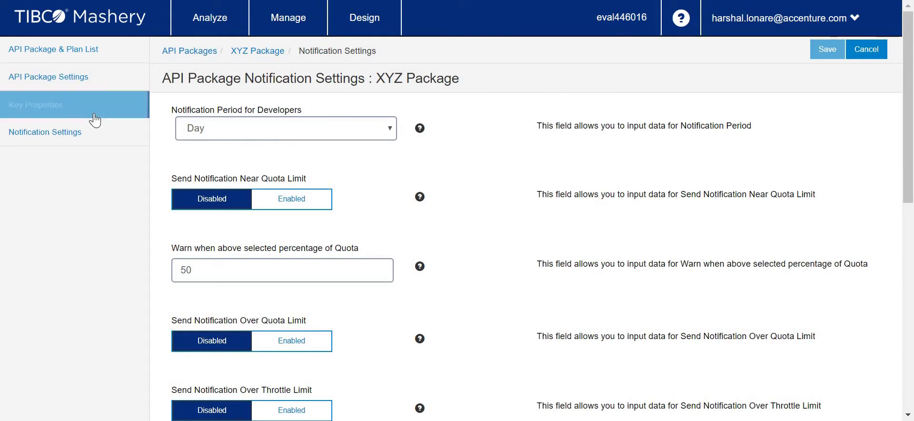
left_click(82, 52)
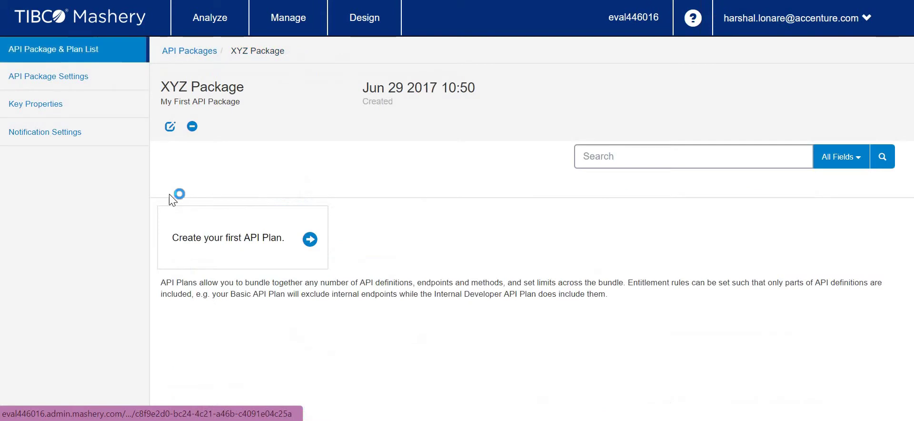
- Create XYZ Package's first plan, 'Starter Plan', with the description 'Basic Free Plan'
left_click(272, 240)
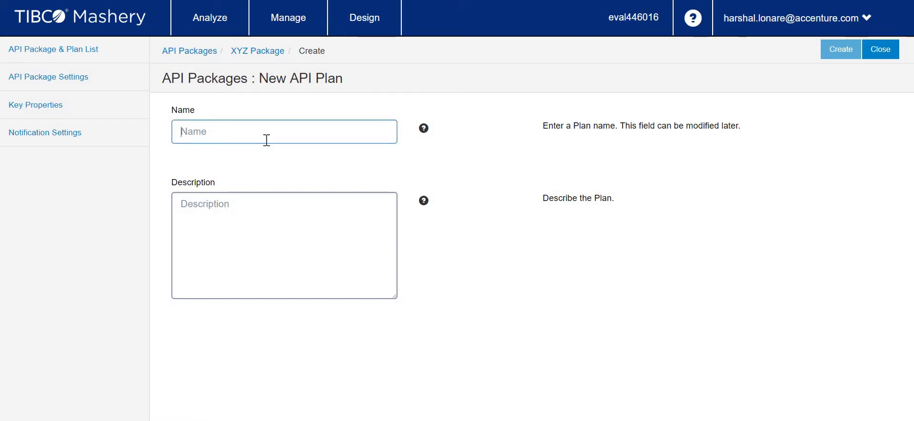
type("Star")
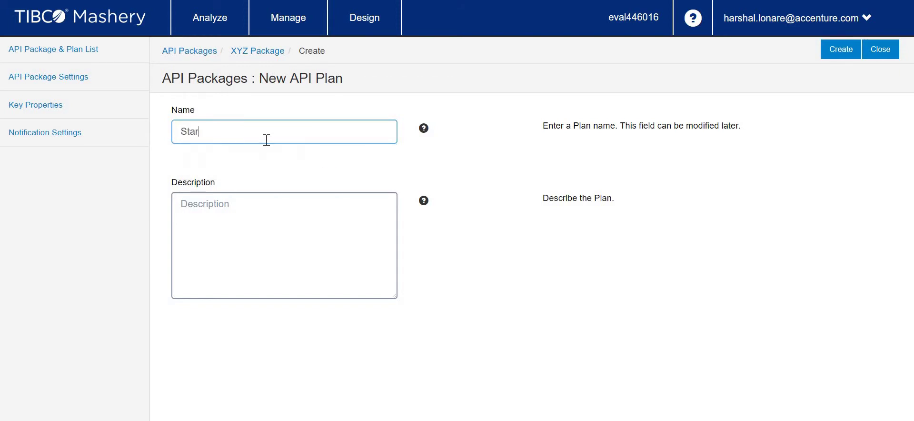
type("ter")
type(" Plan")
type("Basic ")
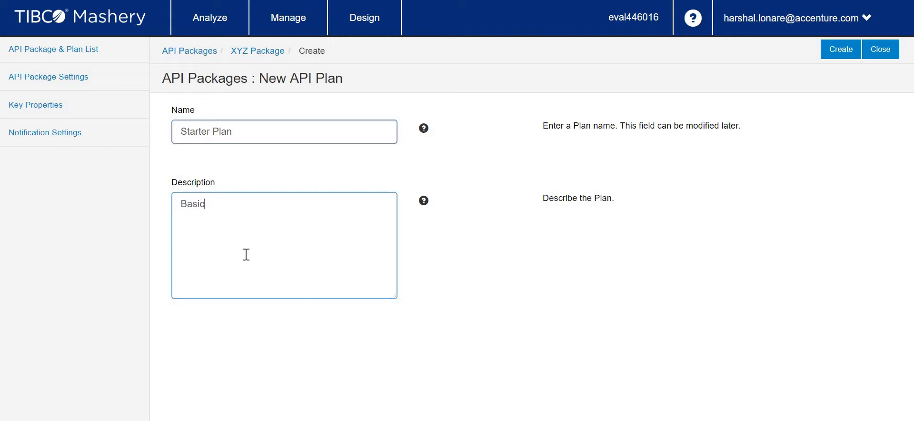
type("Free Plan")
left_click(847, 51)
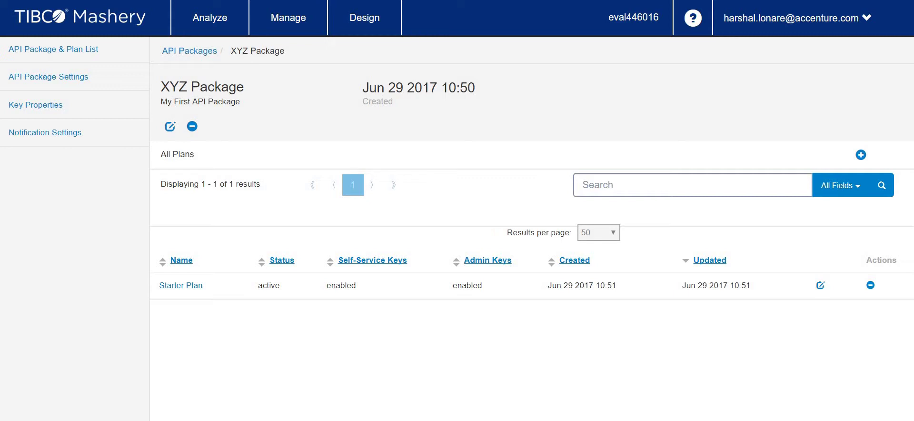
- Review the Starter Plan's key properties, rate limits, access control and notifications, then open Plan Designer
left_click(181, 285)
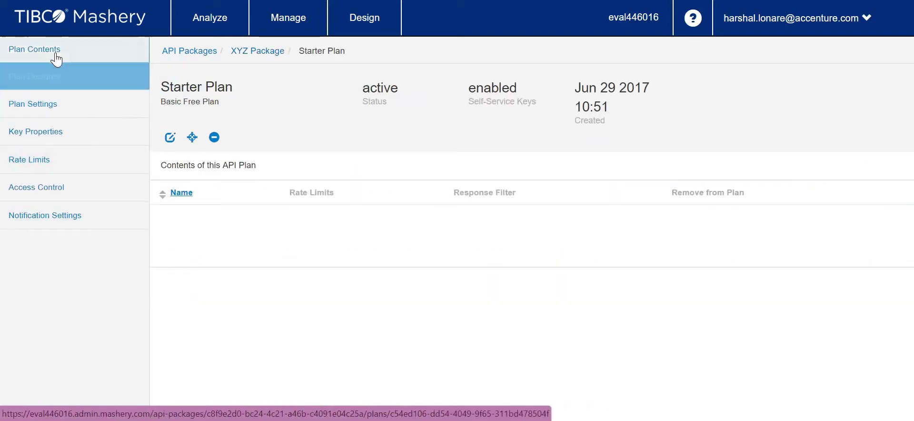
left_click(28, 67)
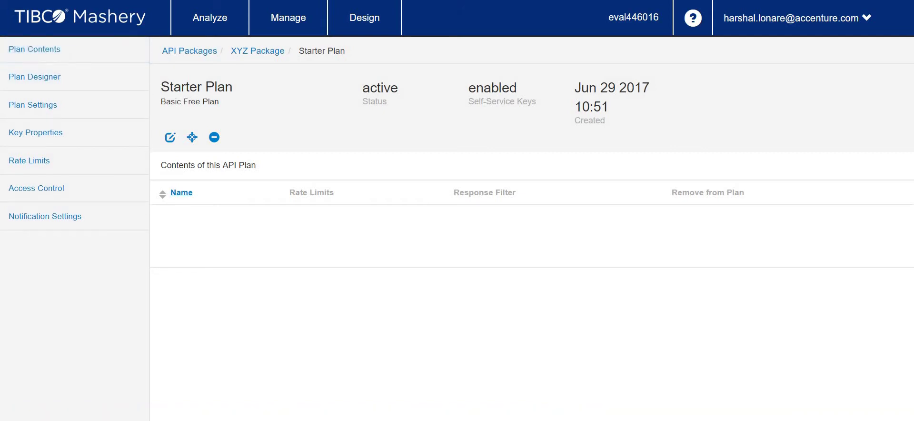
left_click(36, 51)
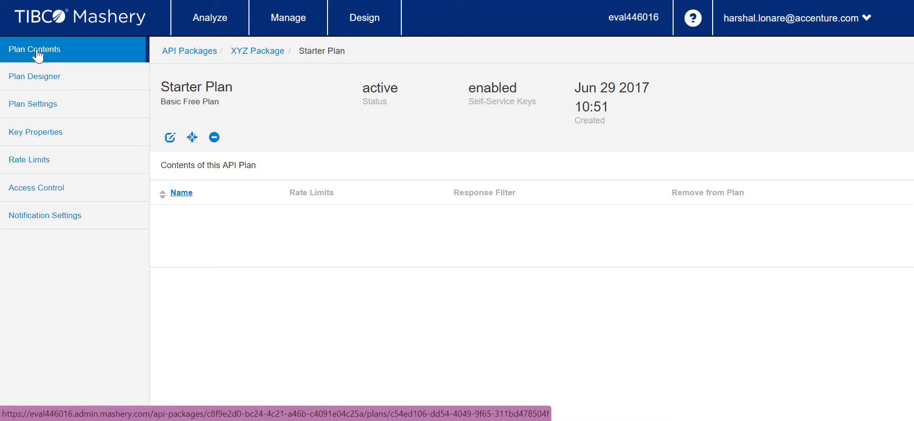
left_click(75, 113)
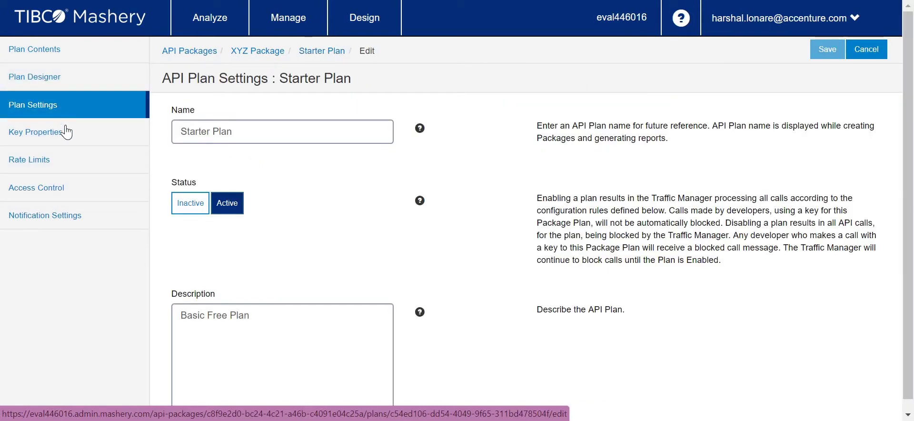
left_click(67, 140)
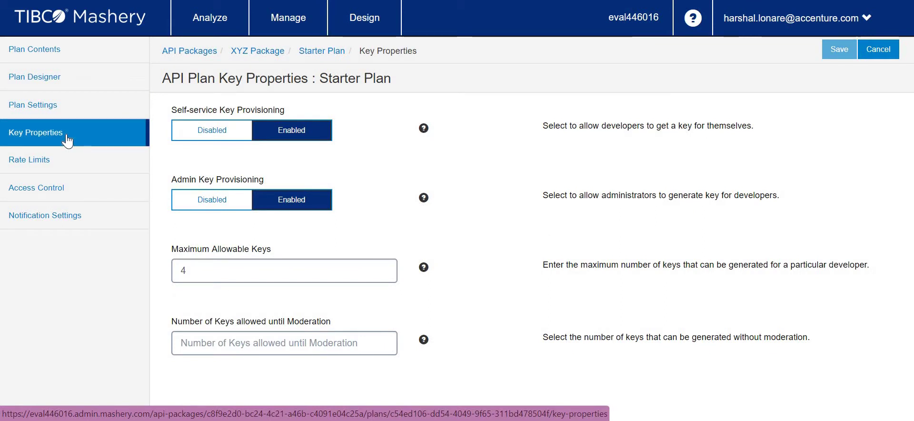
left_click(64, 165)
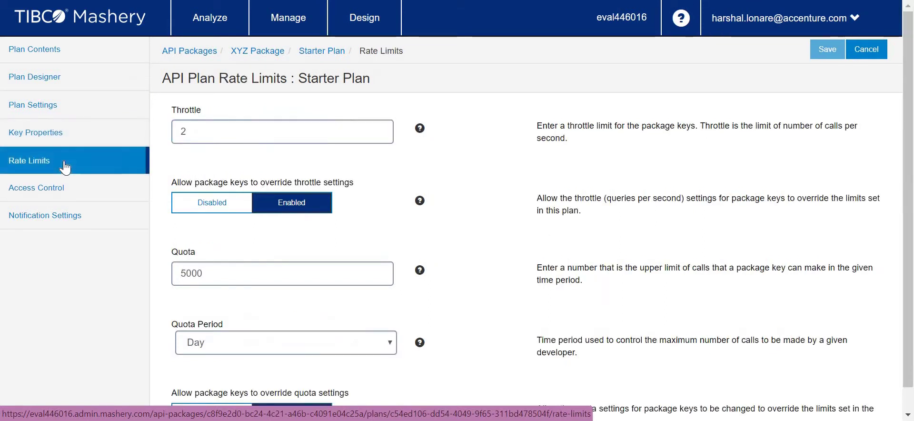
left_click(65, 196)
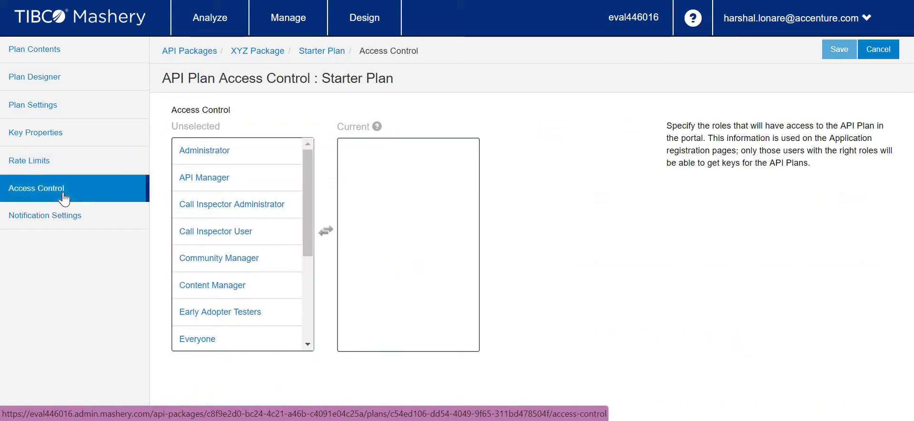
left_click(62, 222)
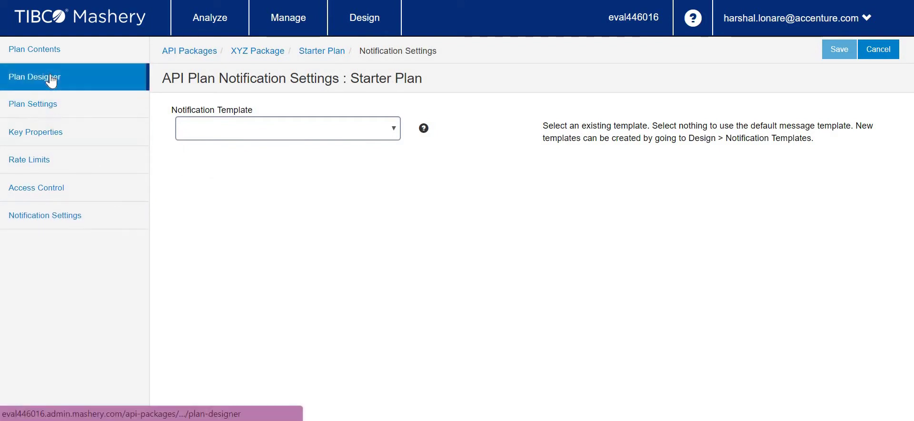
left_click(34, 77)
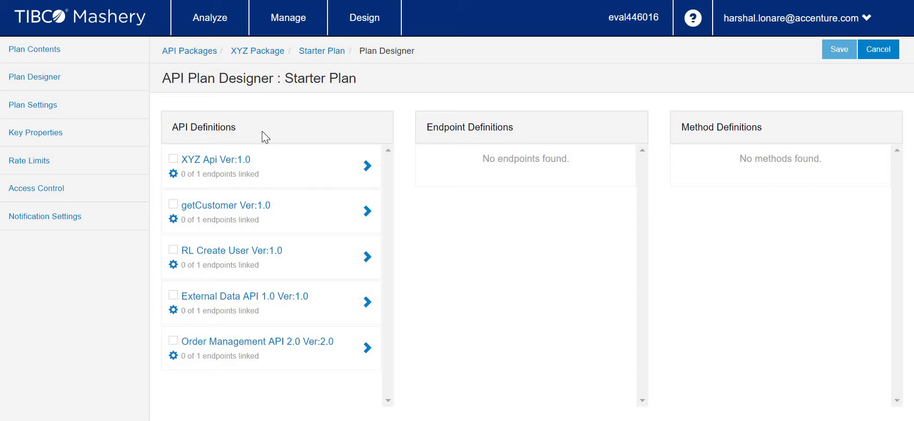
- Link XYZ Api's Default endpoint into the Starter Plan and bring ARC back to the front
left_click(274, 173)
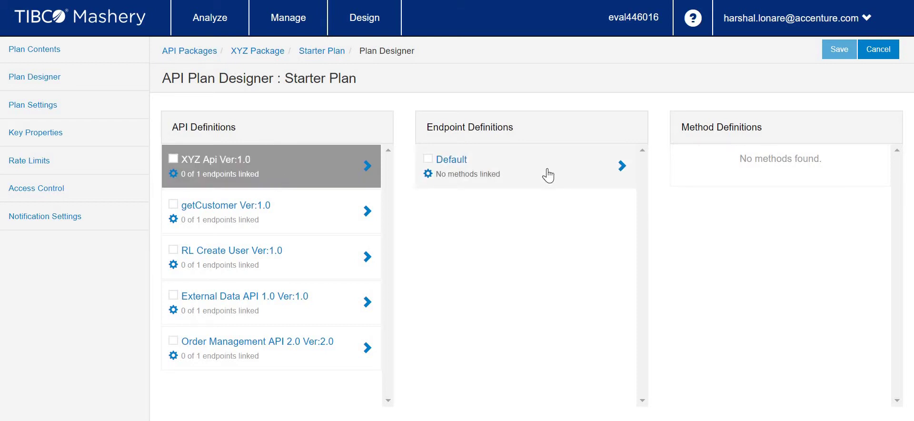
left_click(174, 159)
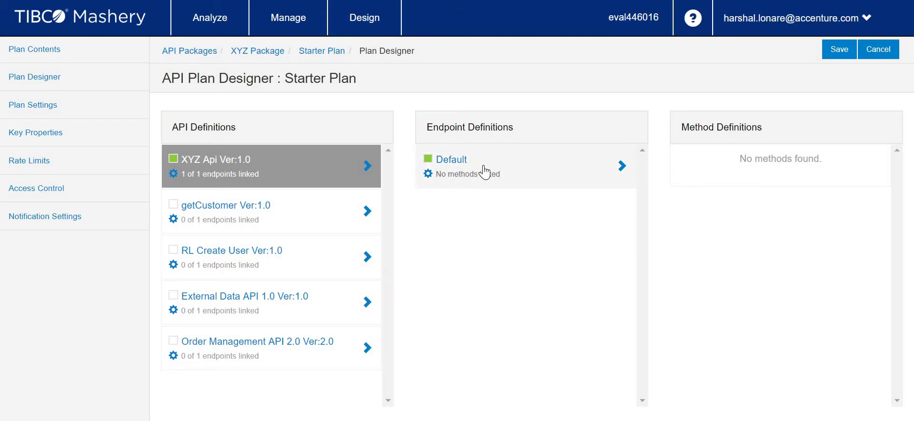
left_click(526, 177)
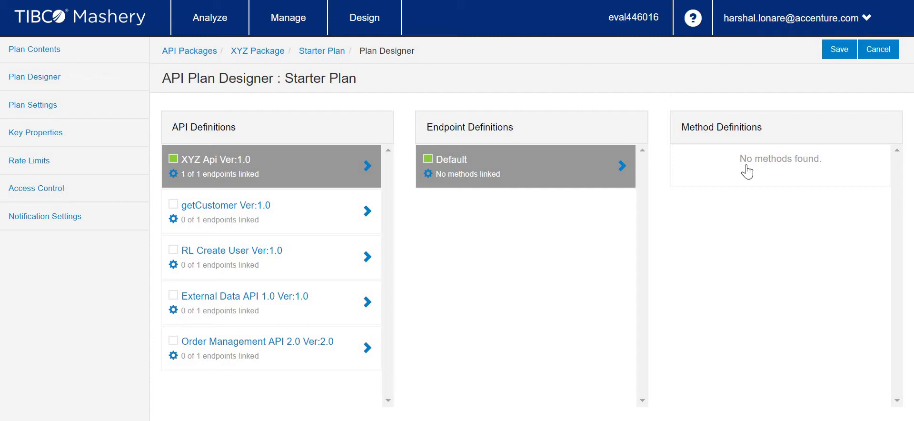
left_click(553, 418)
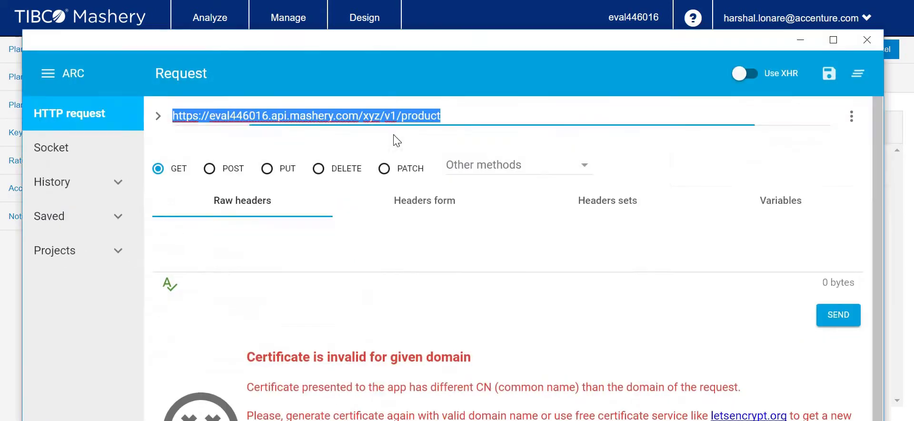
- Change ARC's request URL from xyz/v1/product to xyz/v1/*, resend it, and minimise ARC
left_click(464, 120)
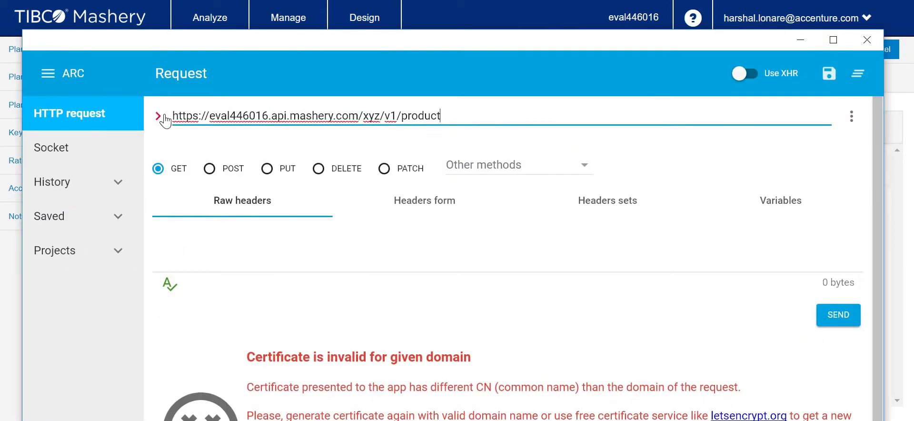
left_click_drag(174, 116, 465, 116)
left_click(440, 116)
double_click(431, 115)
left_click(464, 119)
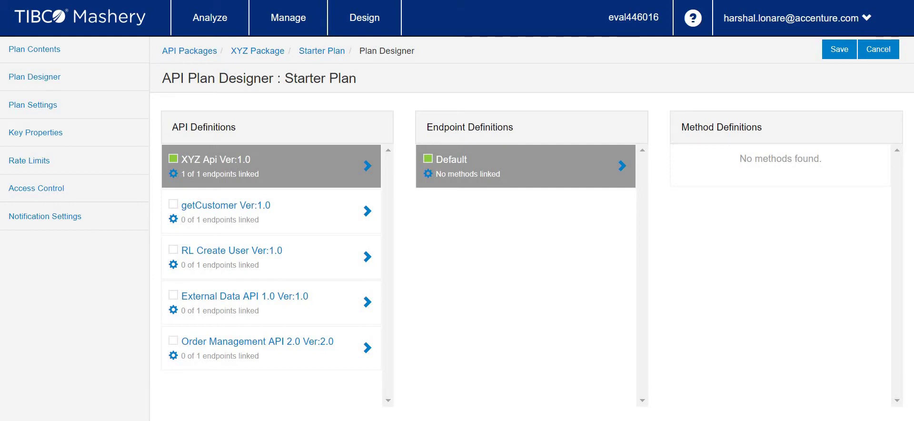
key("alt+Tab")
double_click(429, 113)
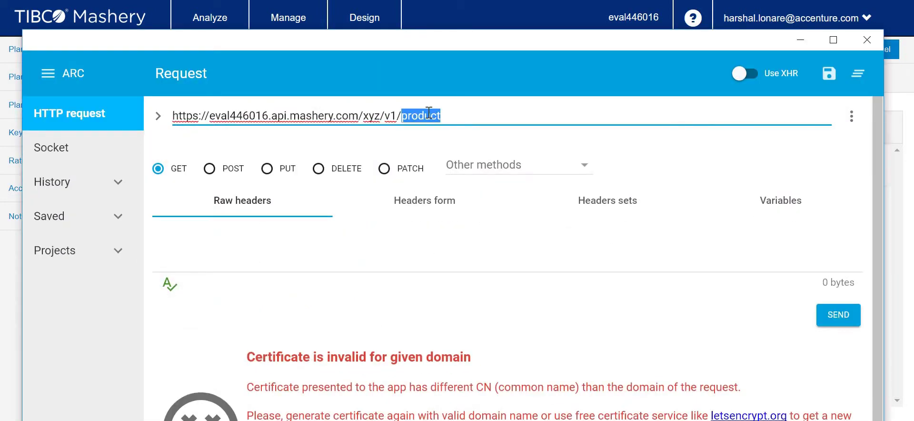
type("*")
key("Return")
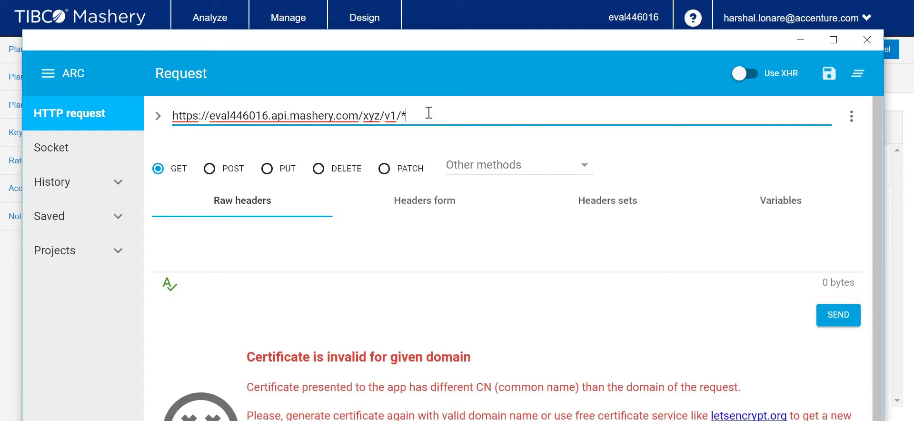
left_click(801, 39)
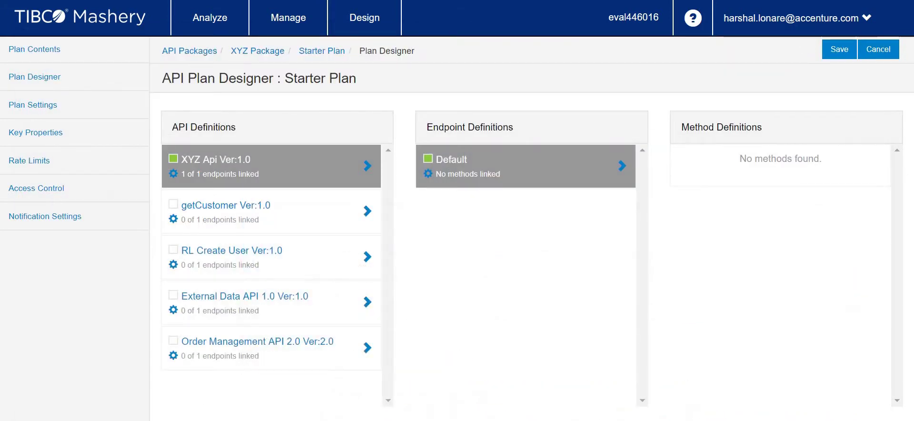
- Save the Starter Plan's endpoint link and bring up the plan's Key Properties page
left_click(838, 47)
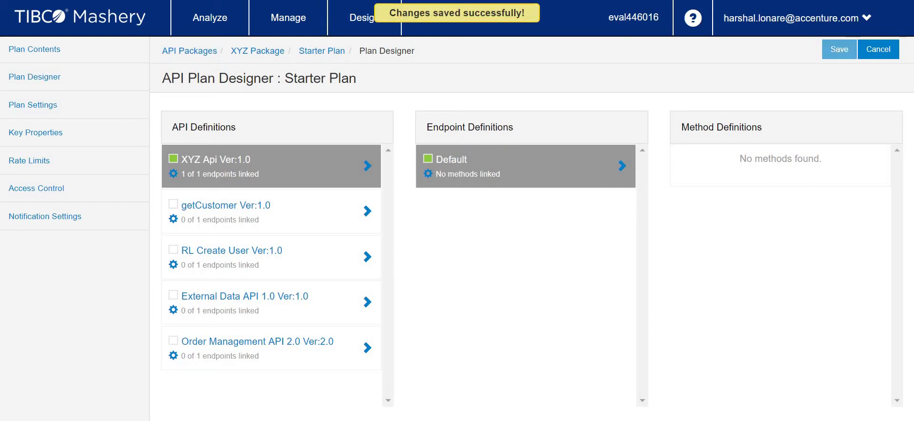
left_click(47, 136)
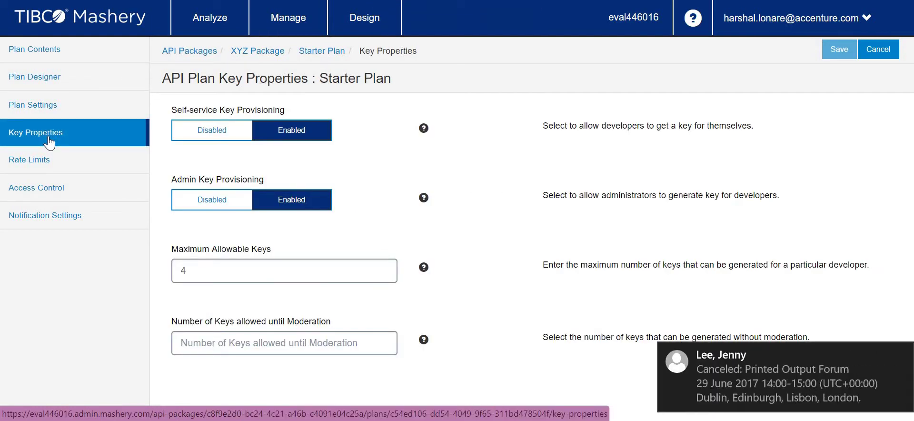
- Dismiss the meeting notification and leave Self-service Key Provisioning set to Enabled
left_click(903, 357)
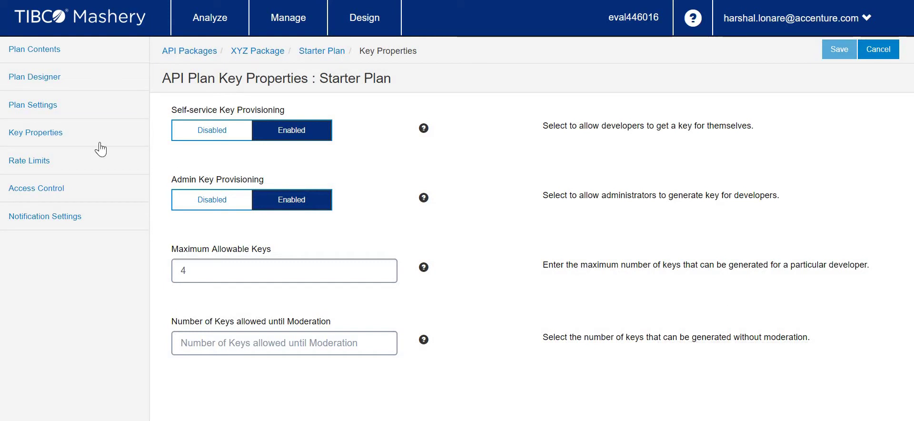
left_click(134, 160)
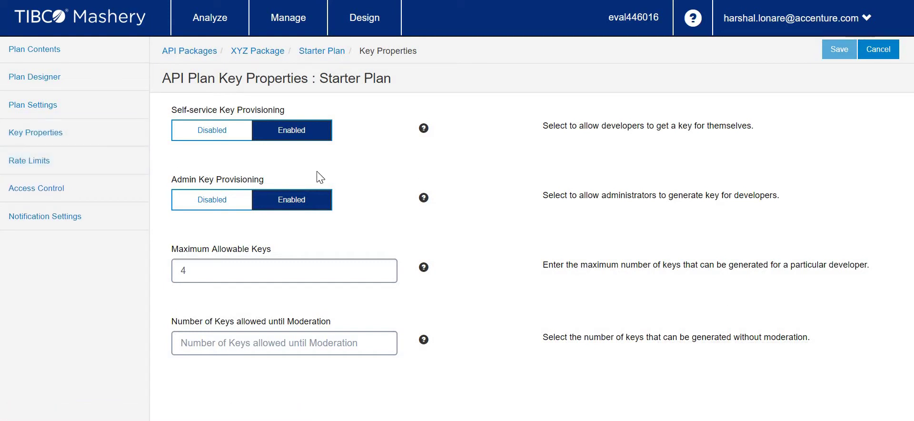
left_click(220, 138)
left_click(300, 137)
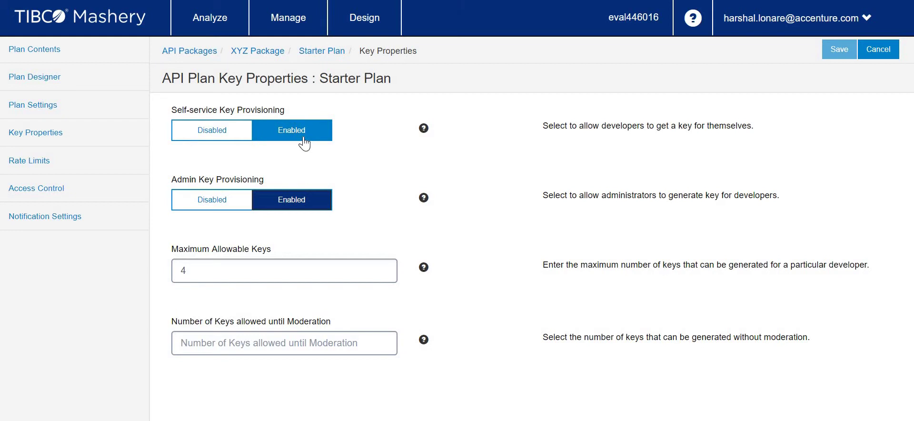
left_click(223, 138)
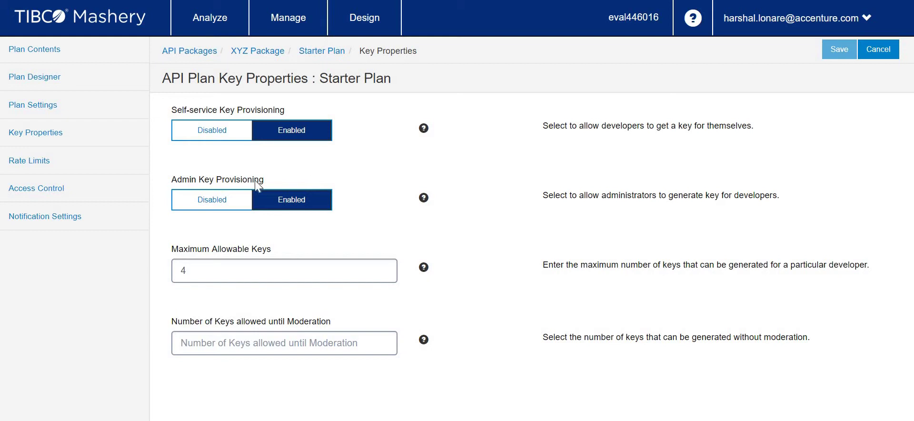
- Set Number of Keys allowed until Moderation to 1 and save the key properties
double_click(193, 268)
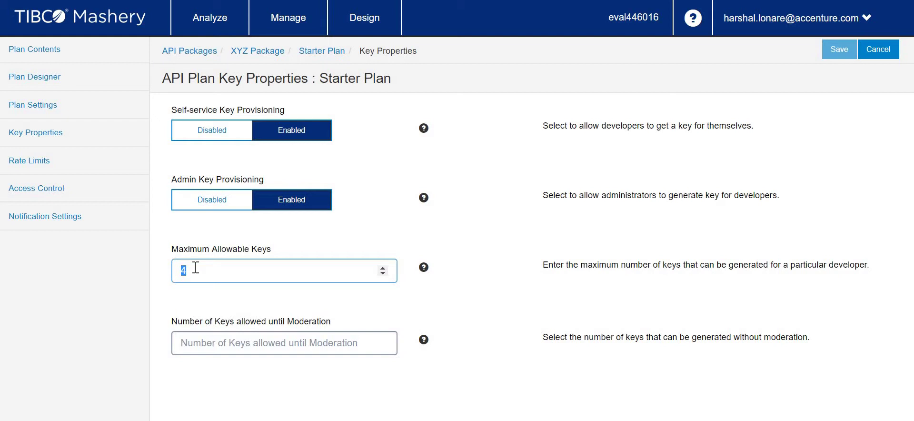
left_click(233, 348)
type("1")
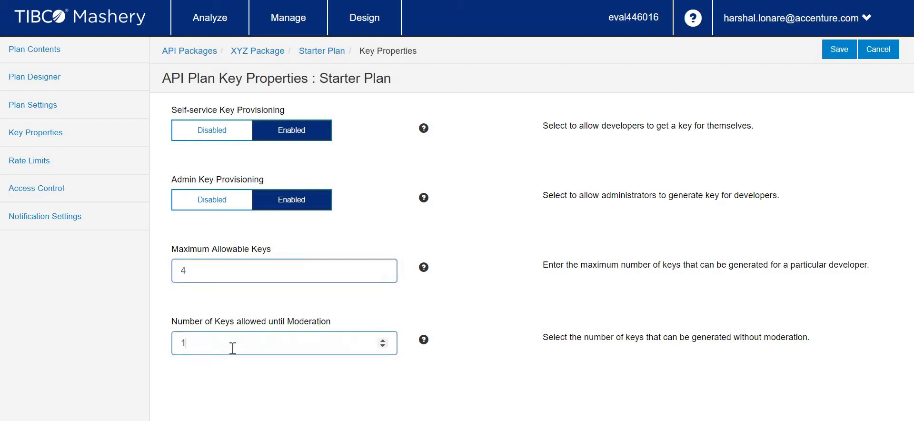
left_click(491, 249)
left_click(841, 51)
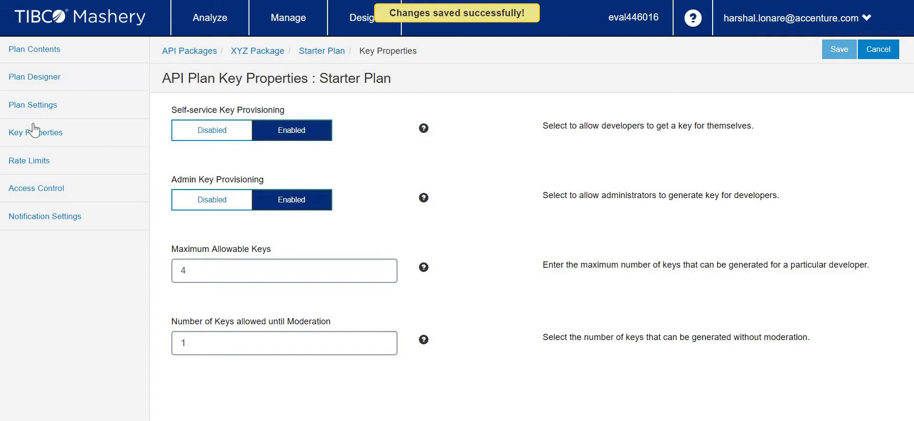
left_click(33, 162)
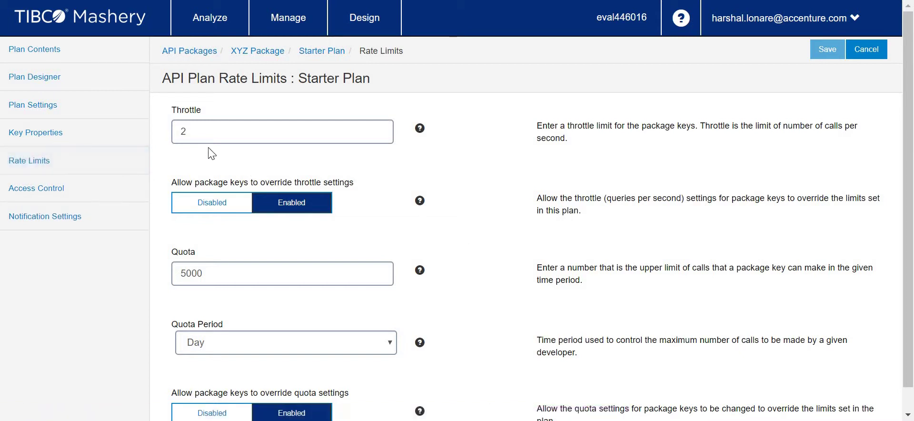
- Change the throttle from 2 to 1 and the daily quota from 5000 to 2500, then save
double_click(182, 126)
type("1")
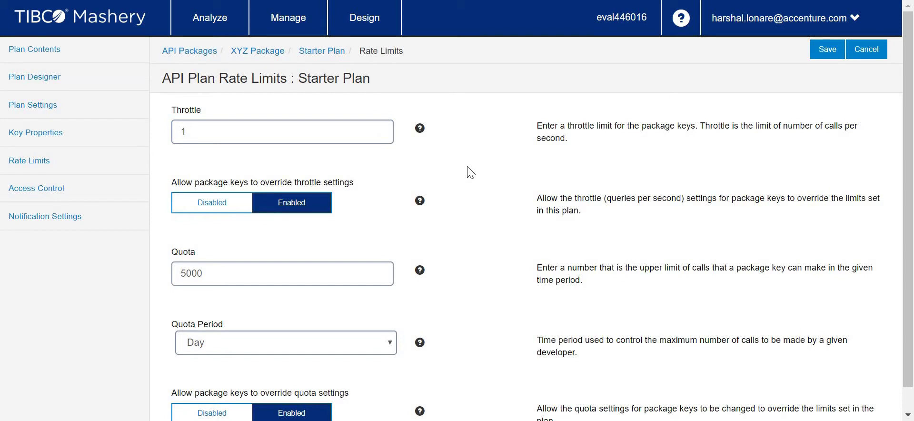
scroll(471, 172, "down", 1)
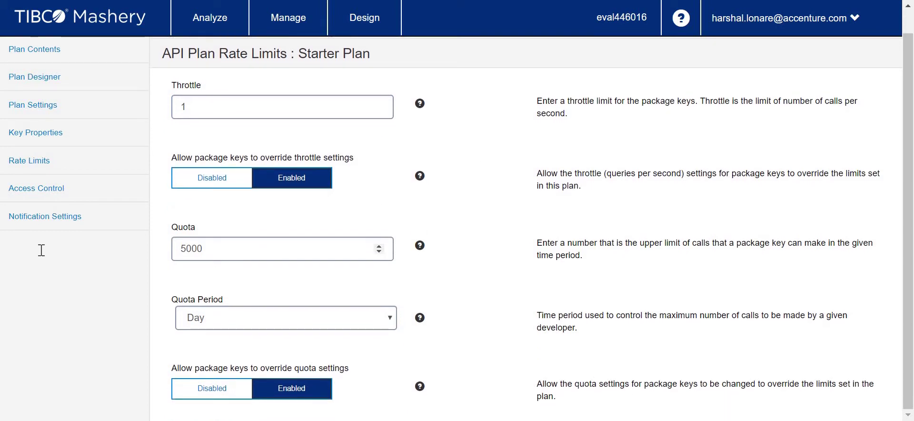
double_click(192, 248)
type("2500")
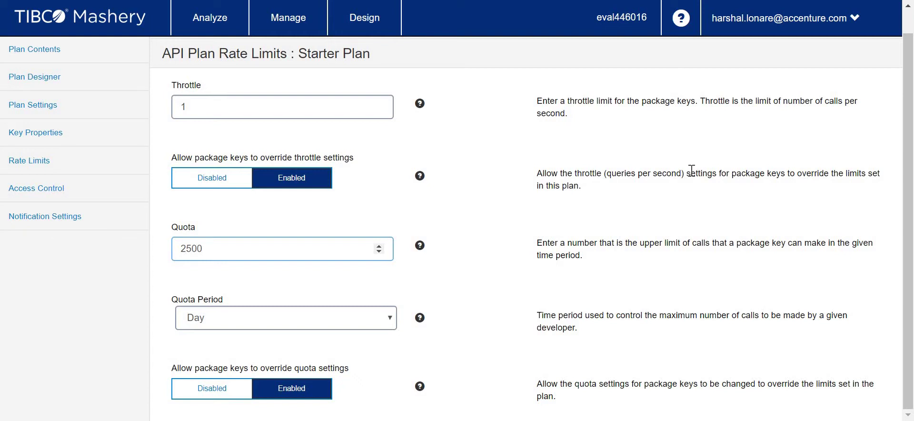
left_click(520, 266)
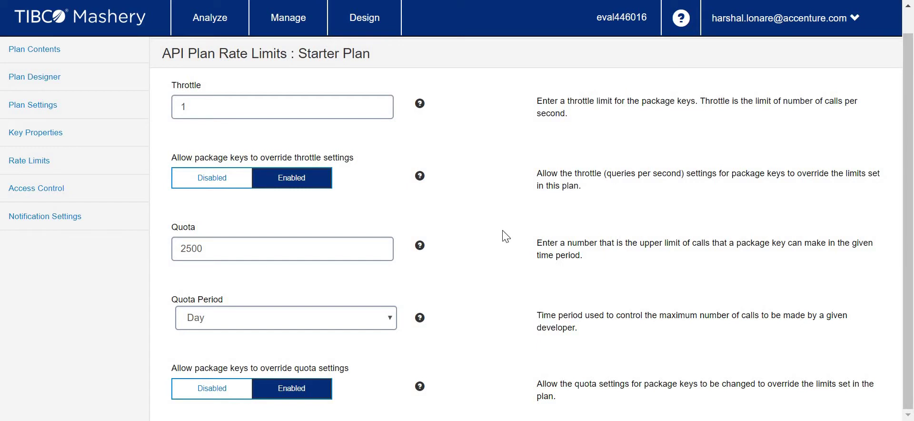
scroll(819, 85, "up", 1)
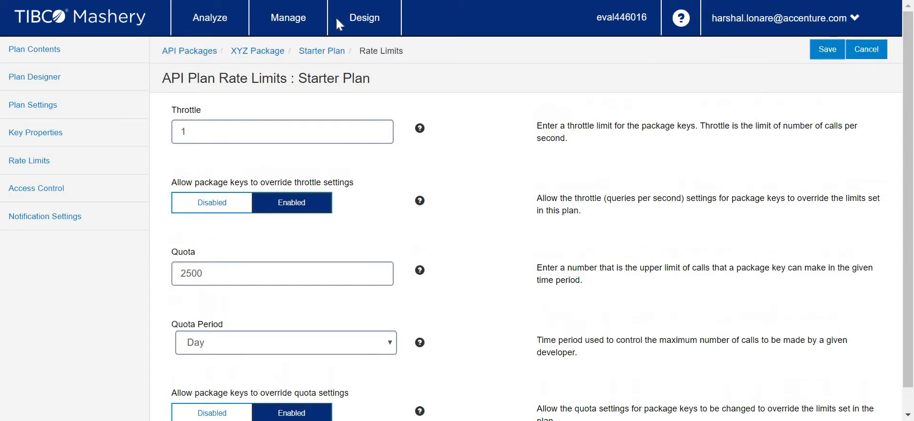
left_click(827, 49)
left_click(24, 162)
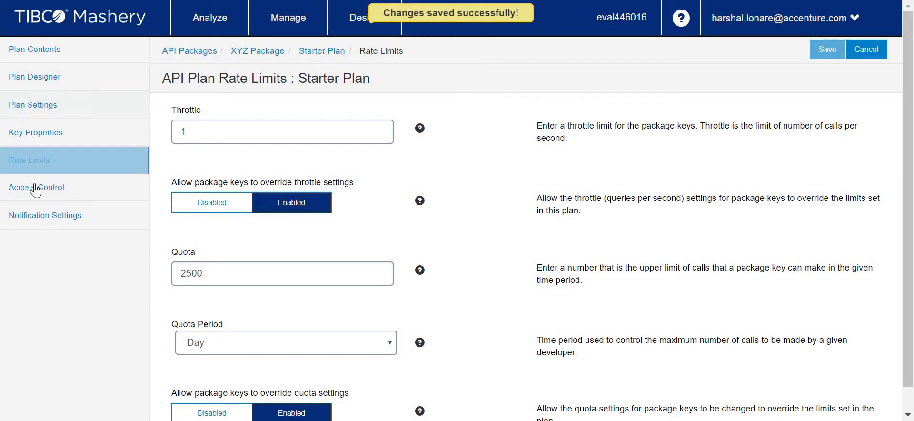
left_click(35, 188)
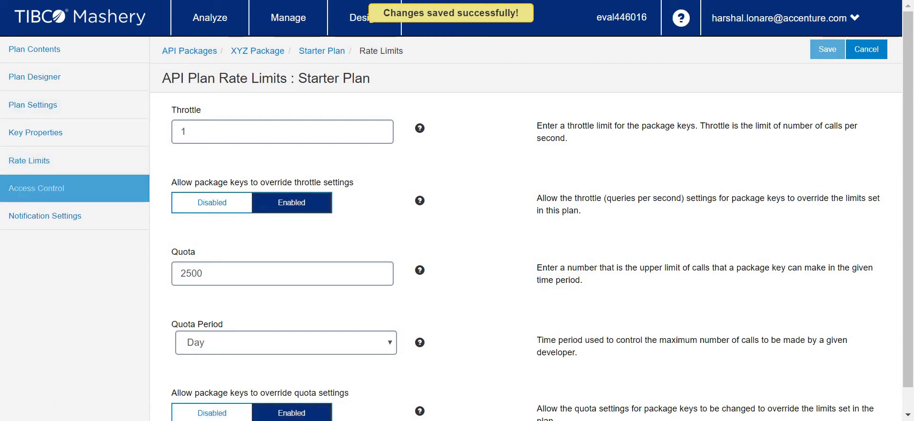
- Move the Everyone role from Unselected into the Starter Plan's current roles and save
left_click(220, 341)
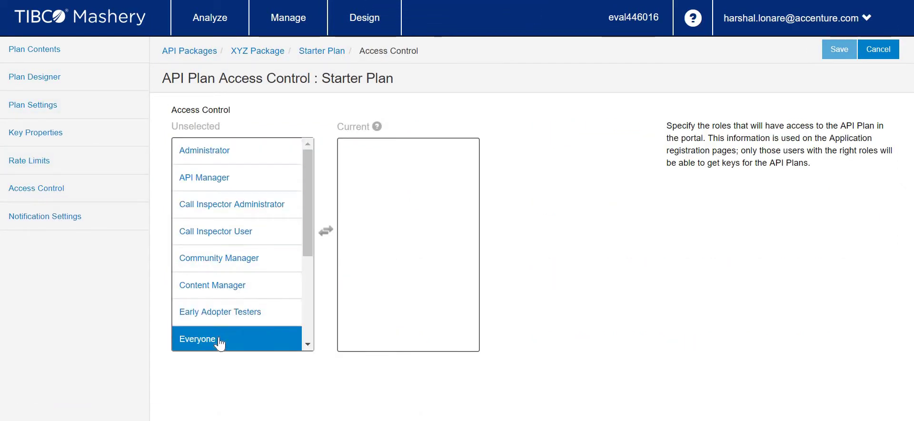
left_click_drag(220, 340, 434, 127)
left_click_drag(352, 150, 414, 171)
left_click(212, 343)
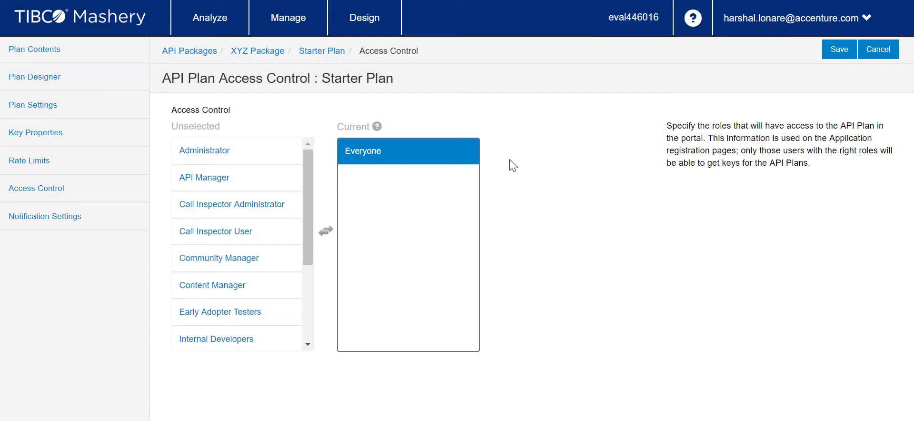
left_click(839, 53)
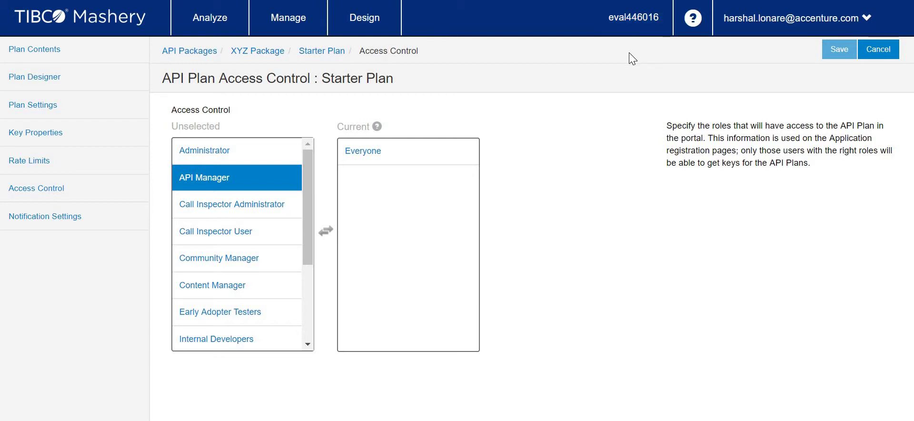
- Check the area details, then go to the Developer Portal and sign in with the saved admin credentials
left_click(653, 30)
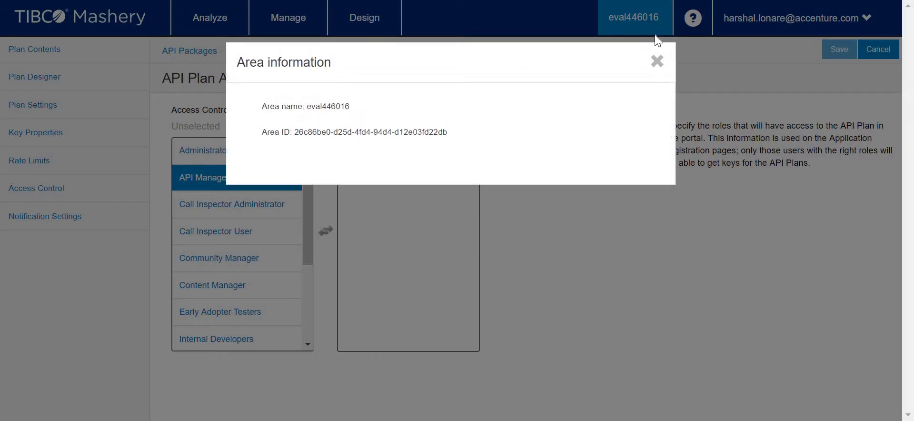
left_click(658, 61)
left_click(851, 25)
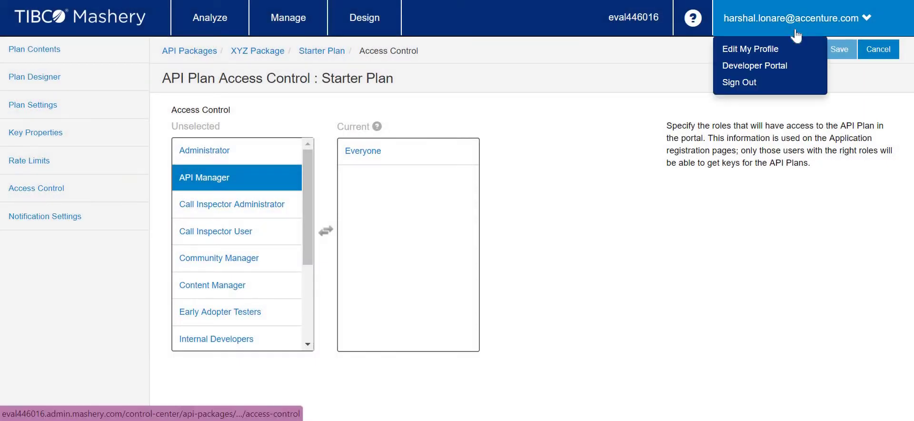
left_click(771, 69)
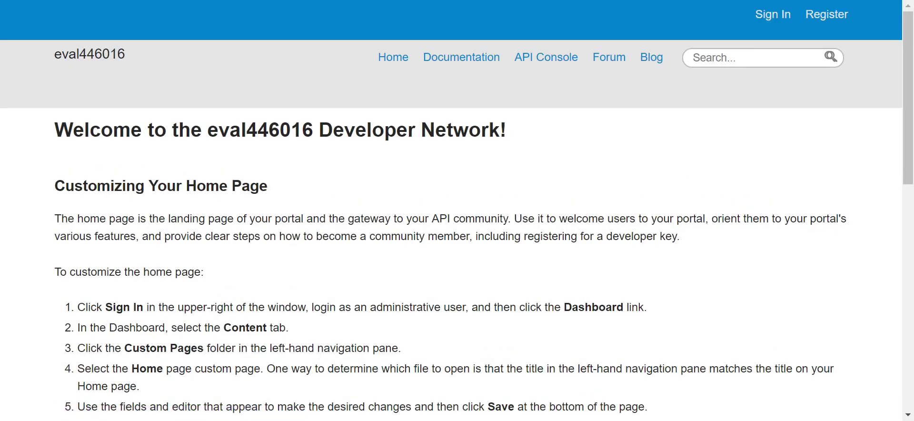
left_click(774, 13)
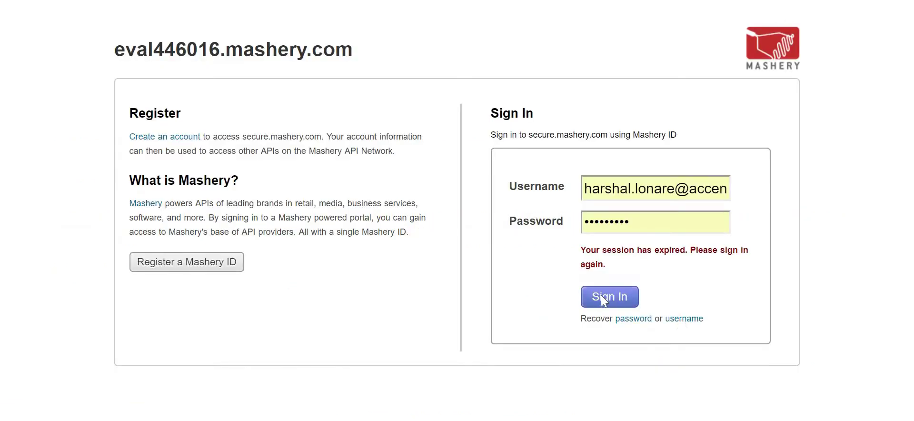
left_click(602, 297)
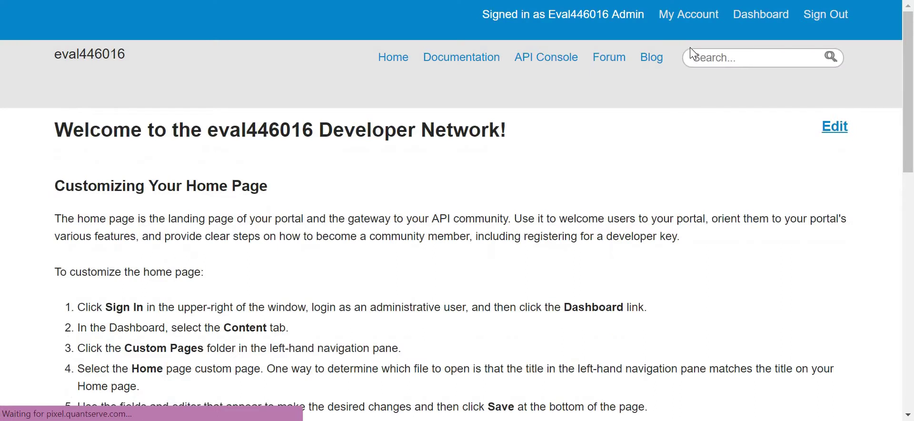
- From My Account, browse the Keys and Manage Account pages, then open My Applications
left_click(690, 14)
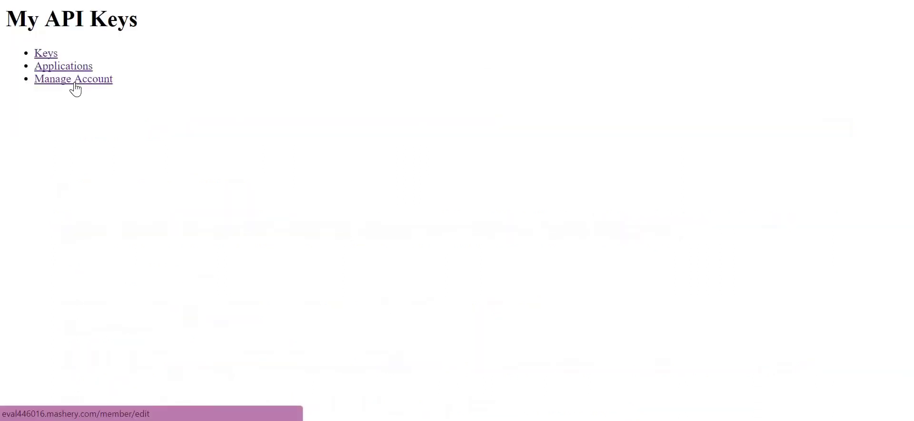
left_click(47, 55)
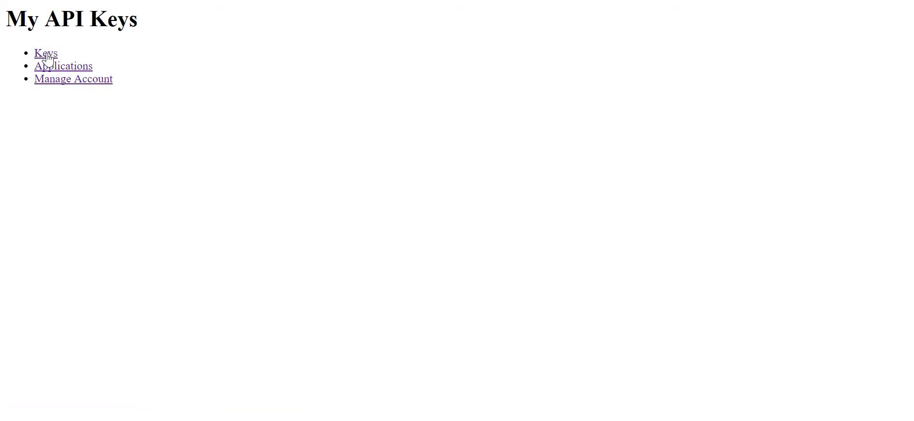
left_click(51, 65)
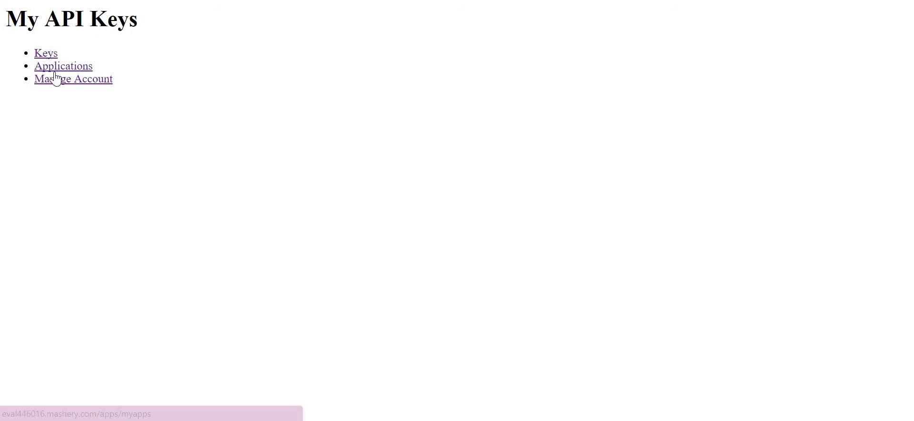
left_click(63, 81)
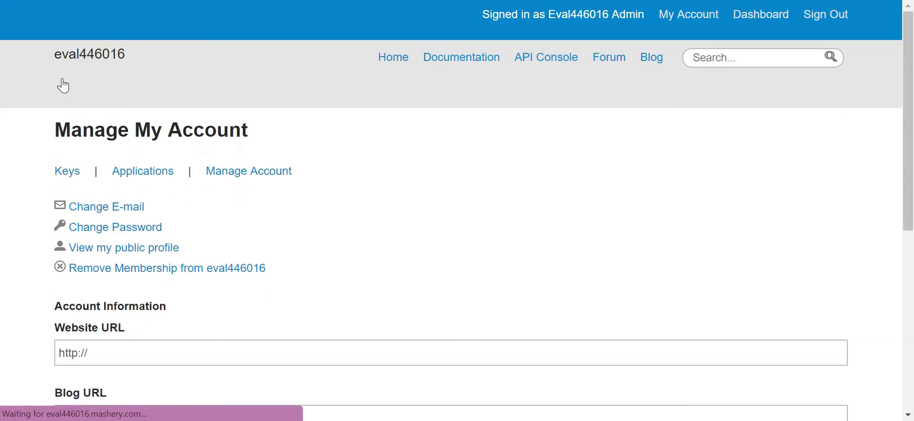
scroll(496, 138, "down", 2)
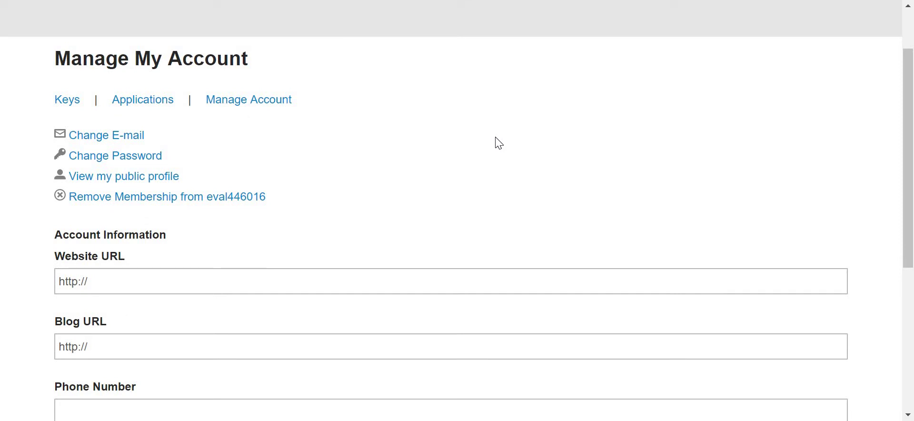
scroll(497, 141, "down", 5)
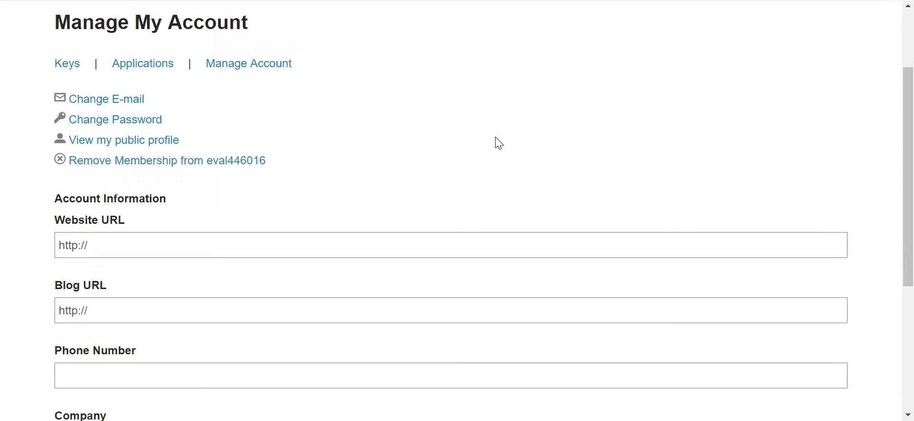
scroll(496, 138, "up", 7)
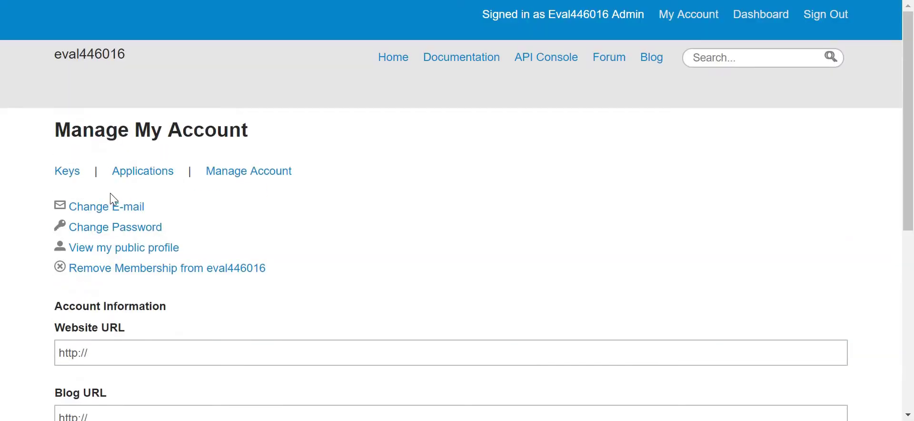
left_click(72, 175)
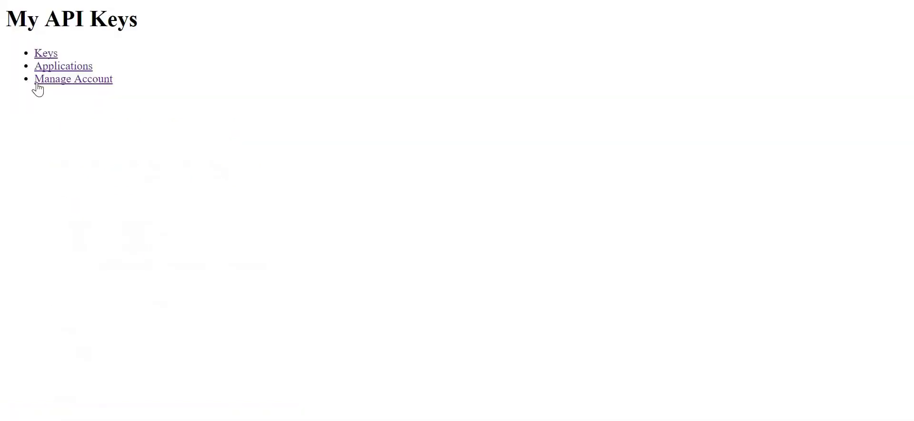
left_click(55, 81)
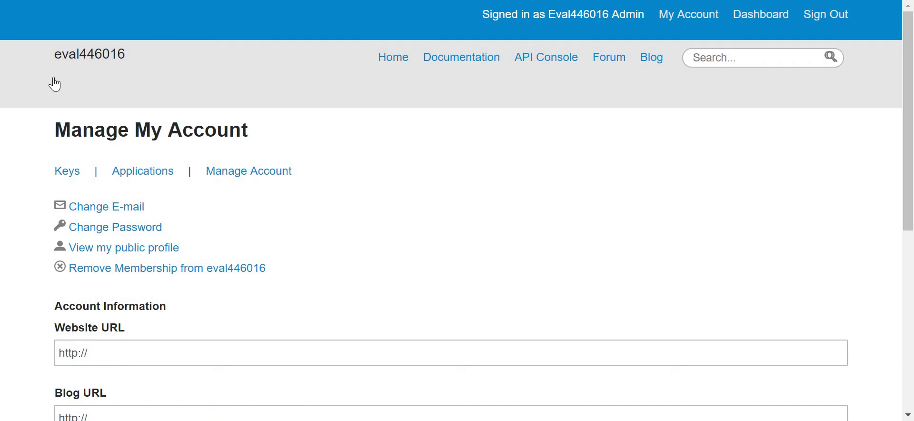
left_click(147, 173)
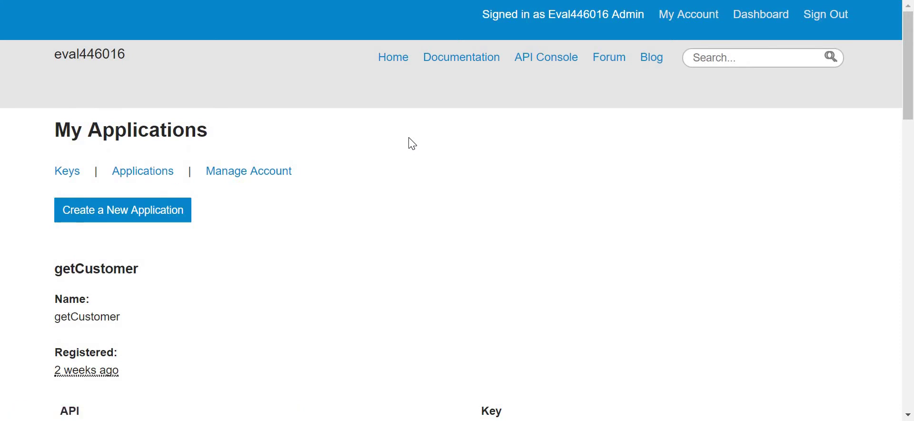
left_click(131, 216)
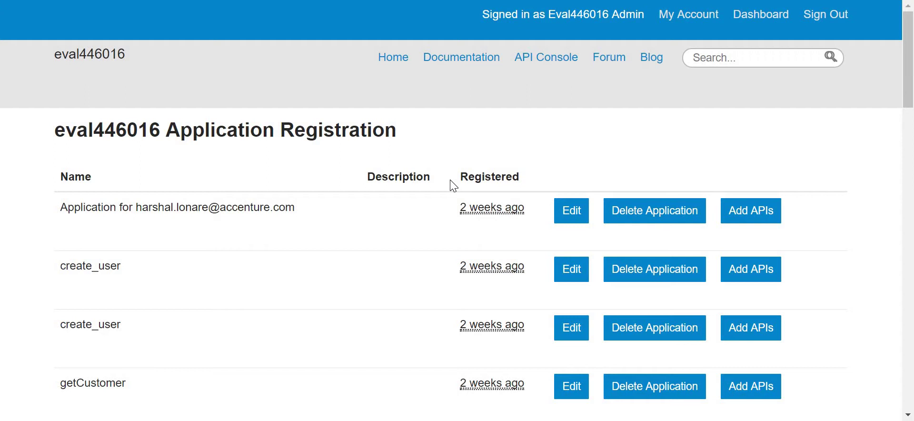
scroll(450, 186, "down", 5)
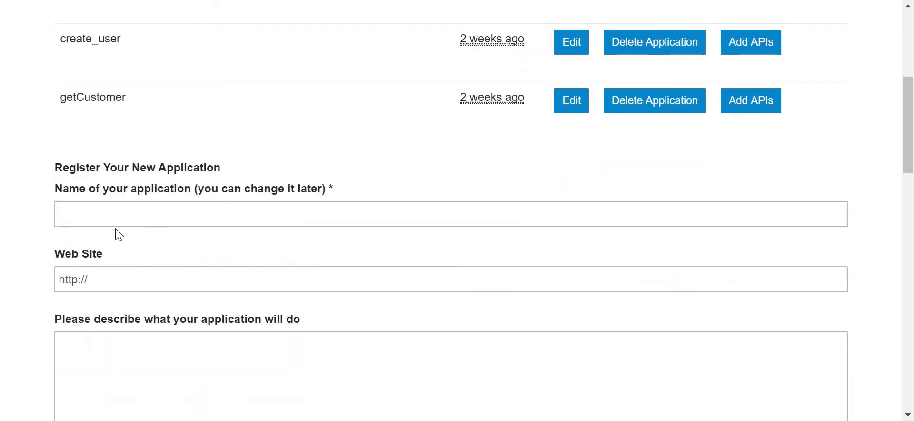
left_click(122, 212)
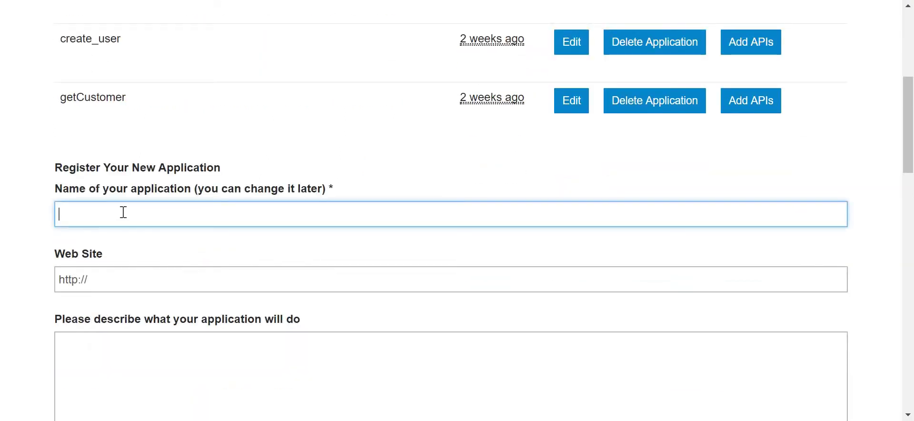
type("Starter App")
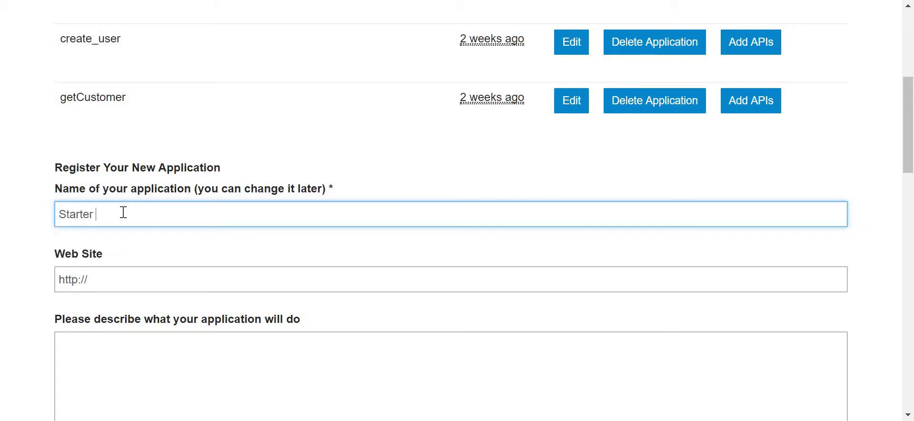
key("Tab")
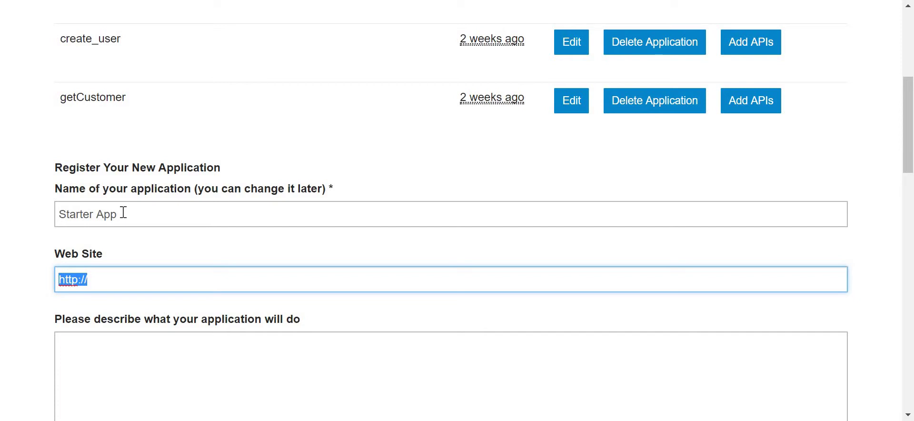
key("End")
type("www.")
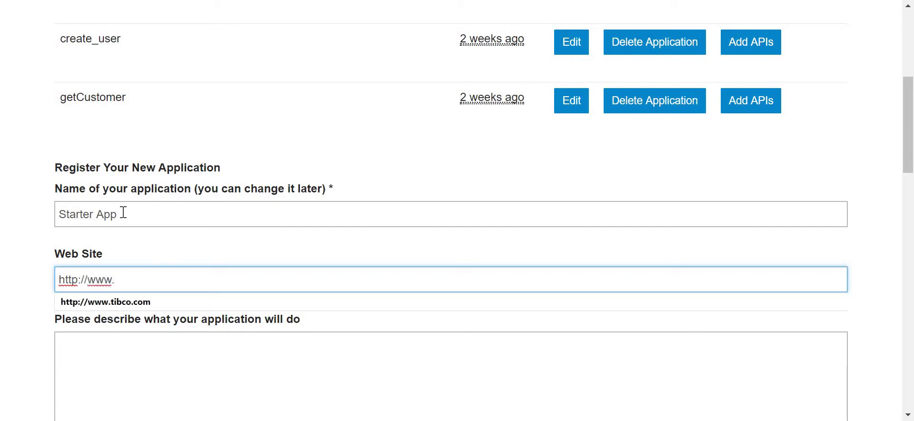
key("Down")
key("Return")
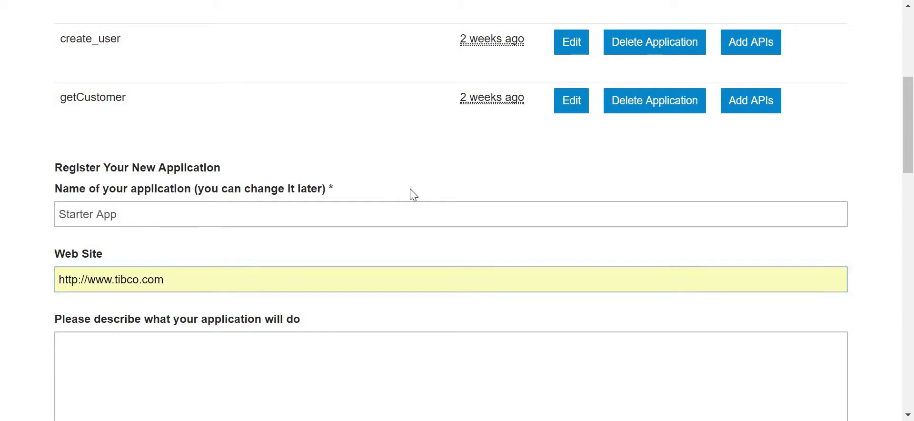
scroll(407, 194, "down", 4)
left_click(391, 185)
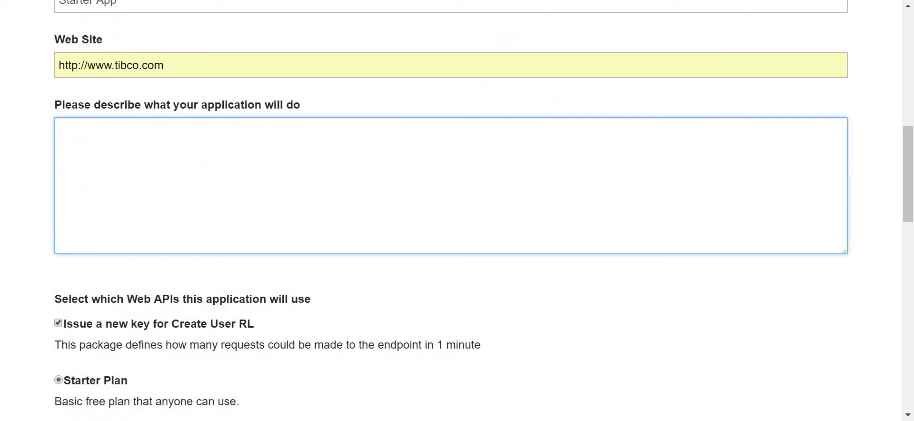
key("Tab")
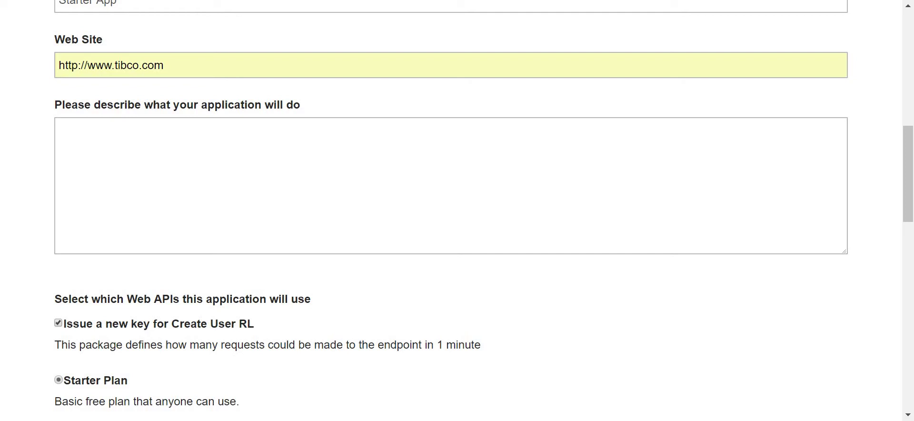
- Review the package key options, agree to the terms of service, and register the application
scroll(387, 215, "down", 3)
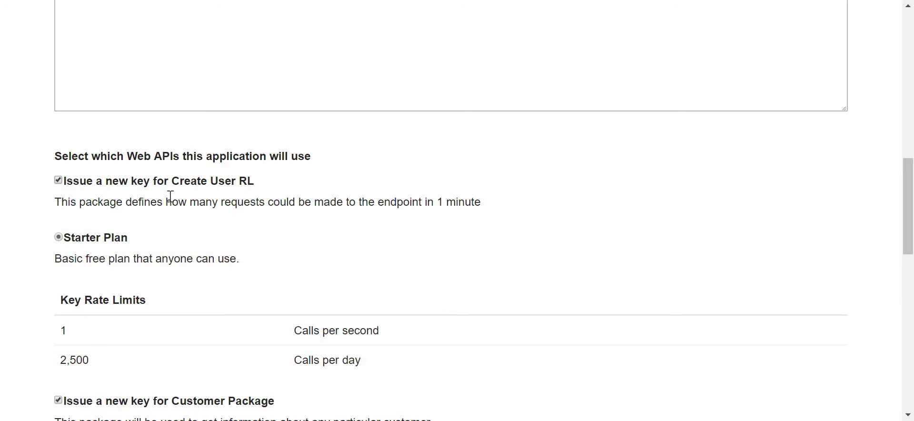
scroll(11, 169, "up", 10)
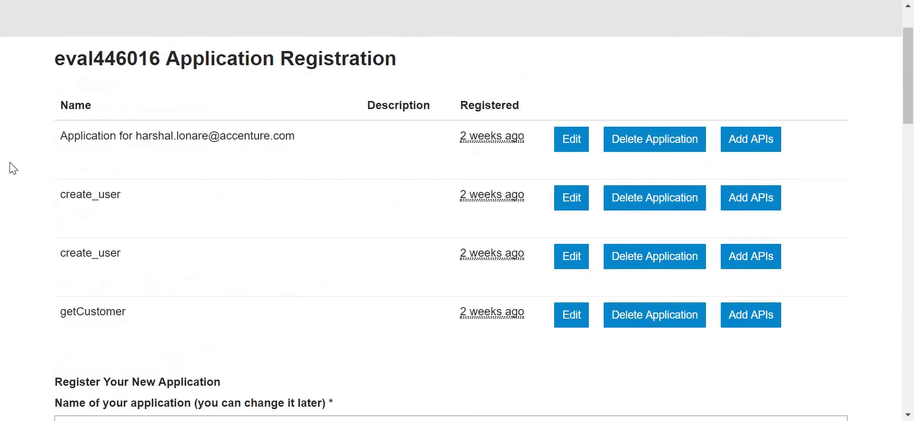
scroll(13, 169, "down", 5)
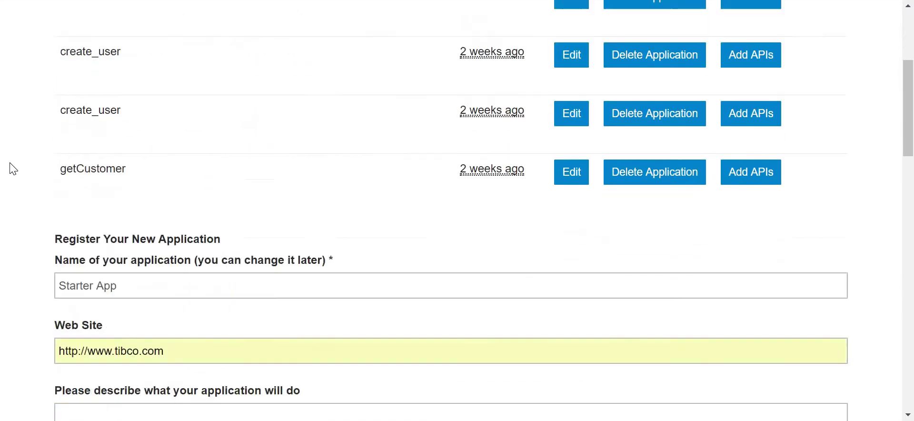
scroll(12, 168, "down", 1)
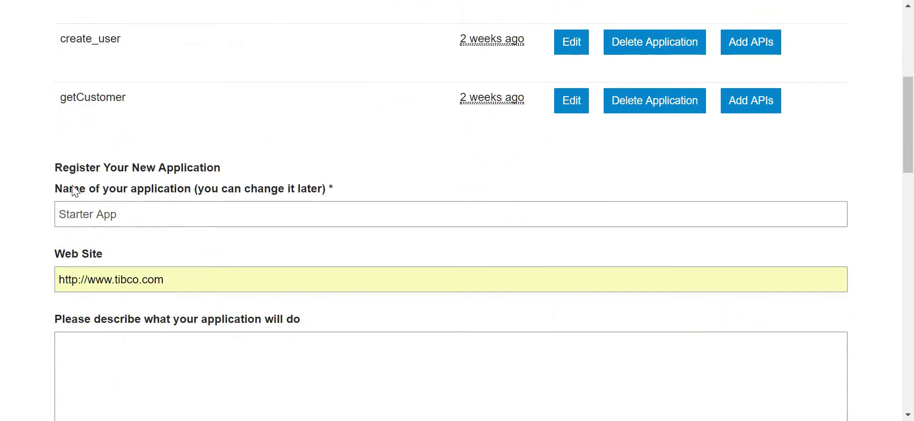
scroll(320, 199, "down", 3)
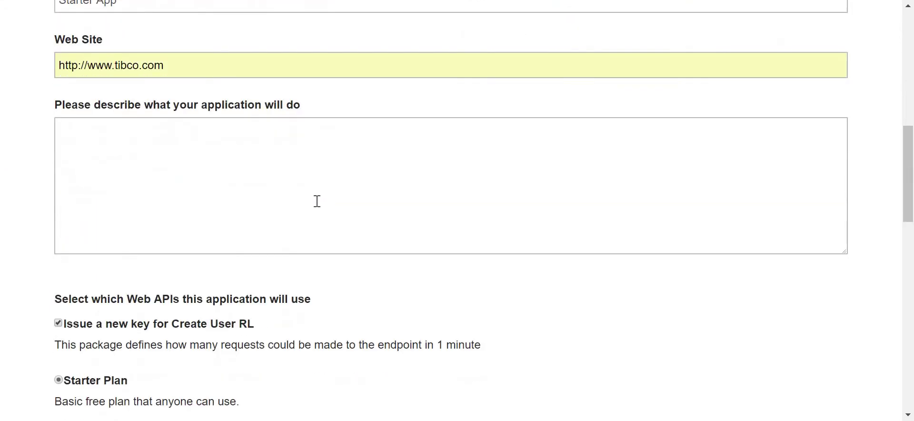
scroll(317, 201, "down", 4)
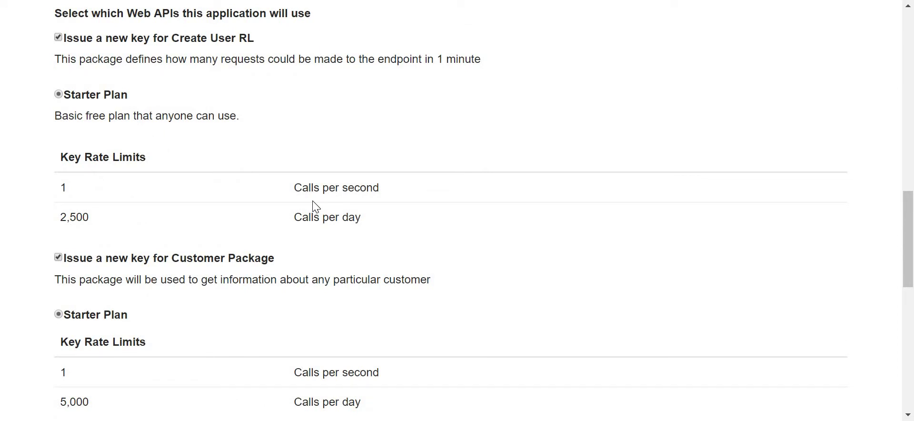
scroll(224, 202, "up", 5)
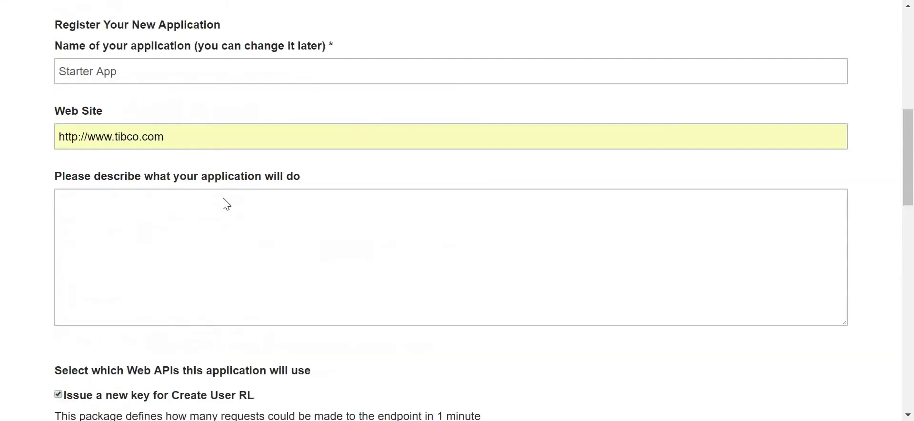
scroll(225, 204, "up", 6)
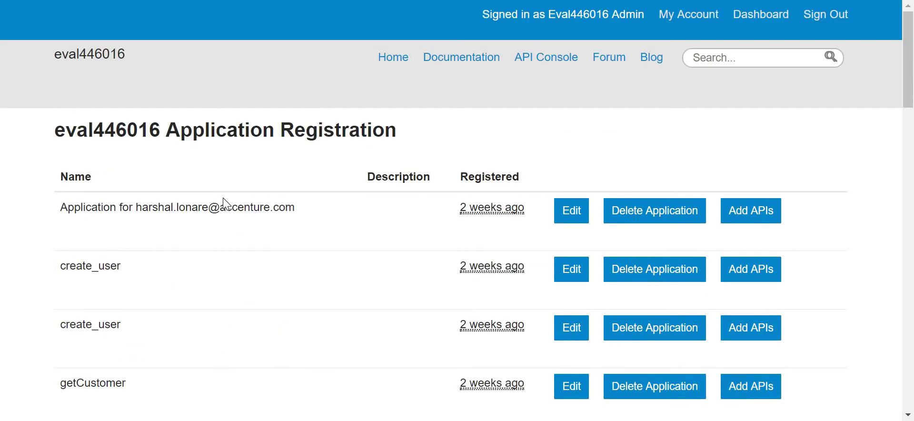
scroll(225, 204, "down", 1)
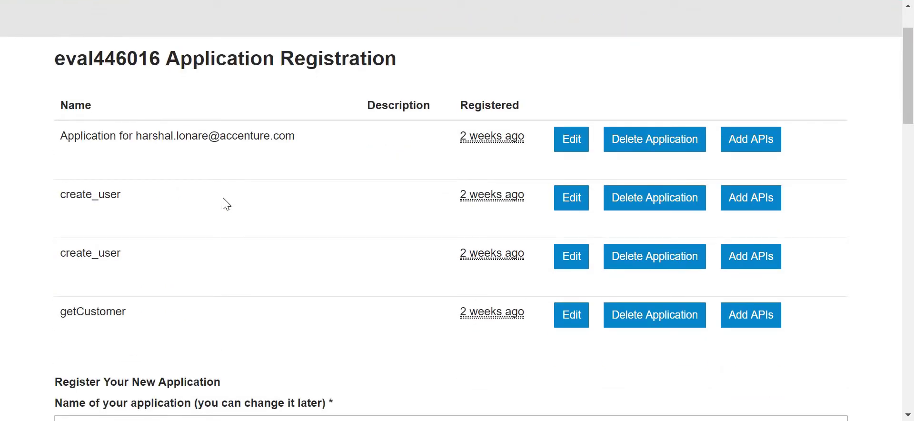
scroll(226, 204, "up", 1)
scroll(226, 204, "down", 12)
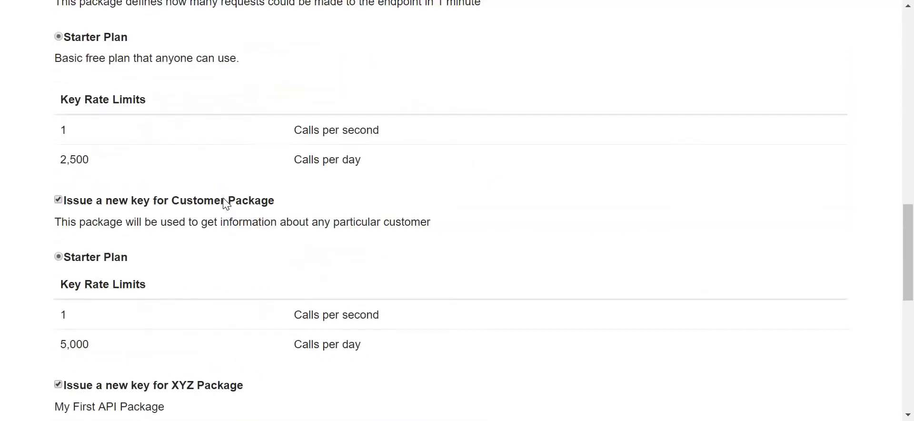
scroll(226, 204, "down", 5)
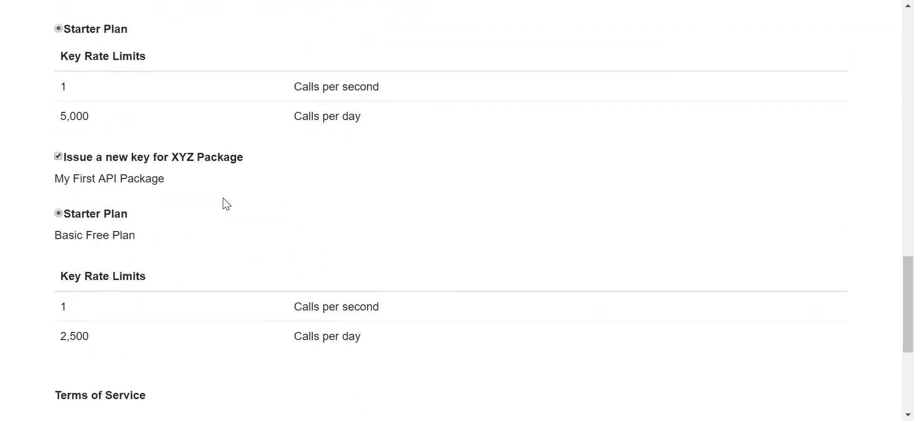
scroll(226, 204, "down", 5)
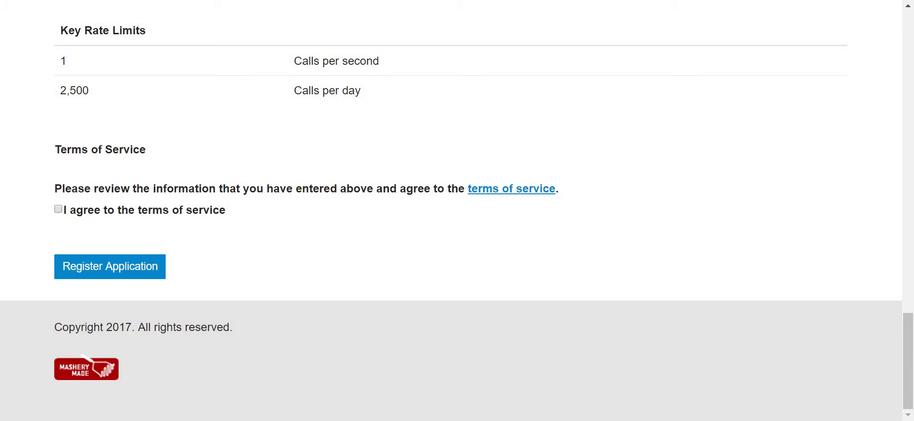
scroll(333, 91, "up", 5)
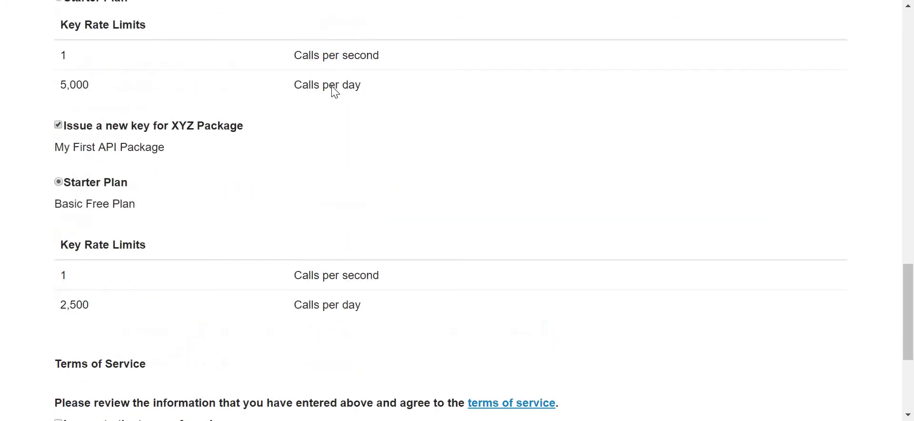
left_click_drag(171, 126, 270, 132)
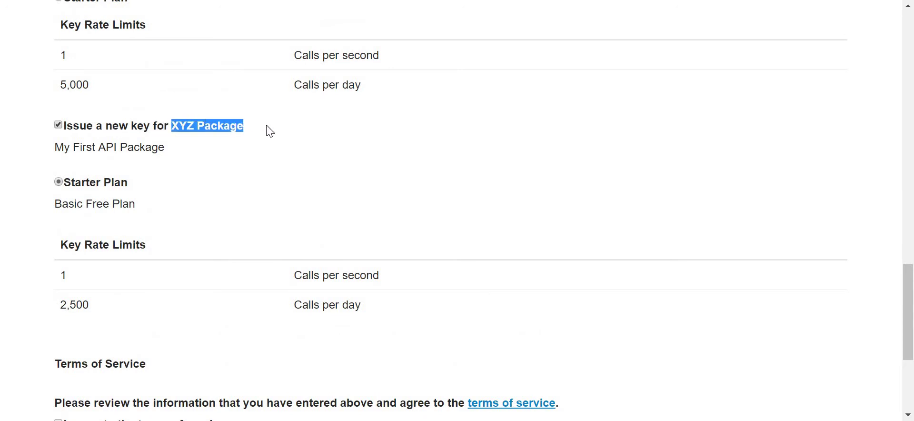
scroll(359, 182, "up", 2)
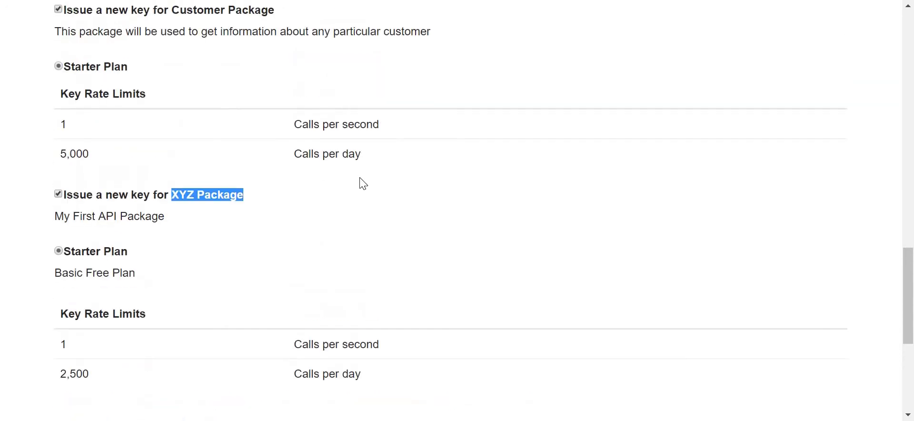
scroll(361, 182, "down", 6)
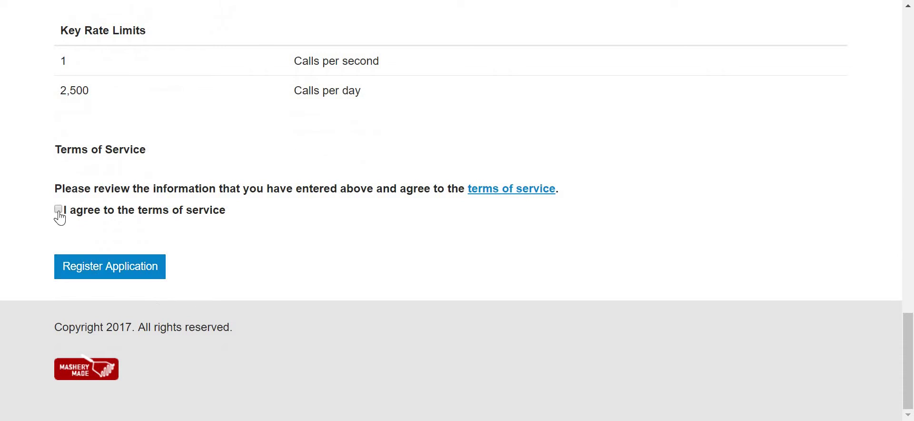
left_click(58, 210)
scroll(360, 247, "up", 3)
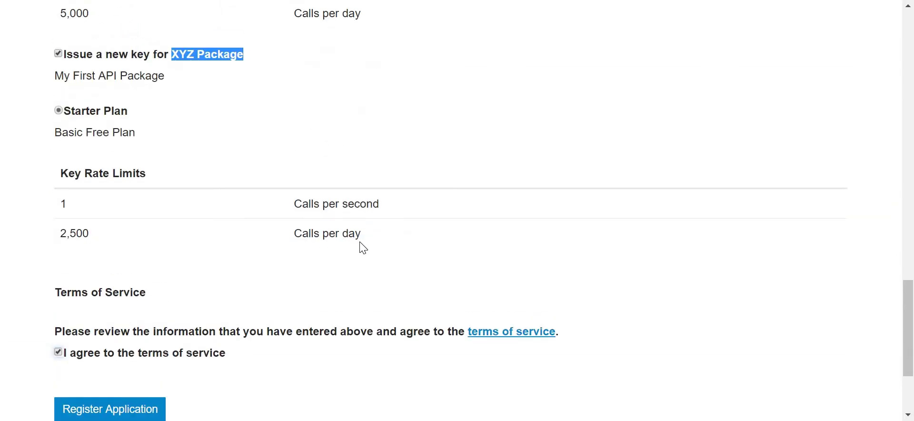
scroll(286, 261, "down", 3)
left_click(92, 267)
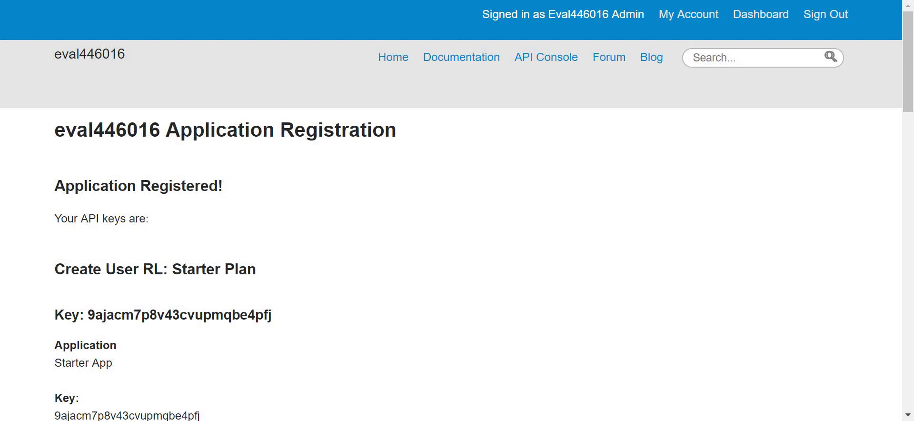
- Dismiss the notification toasts and copy the Starter App's new Create User RL key
scroll(330, 210, "down", 5)
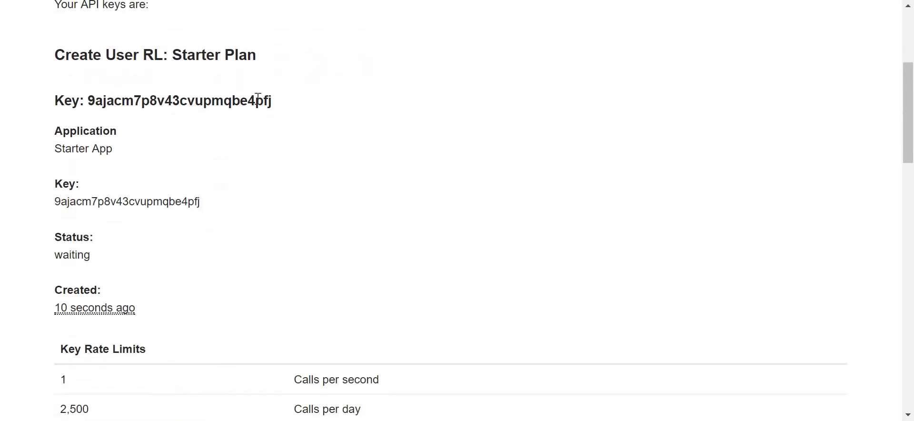
double_click(257, 98)
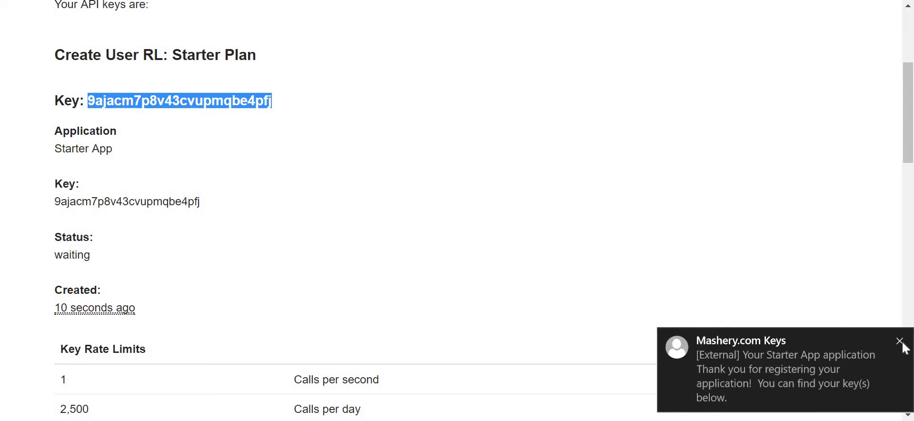
left_click(902, 345)
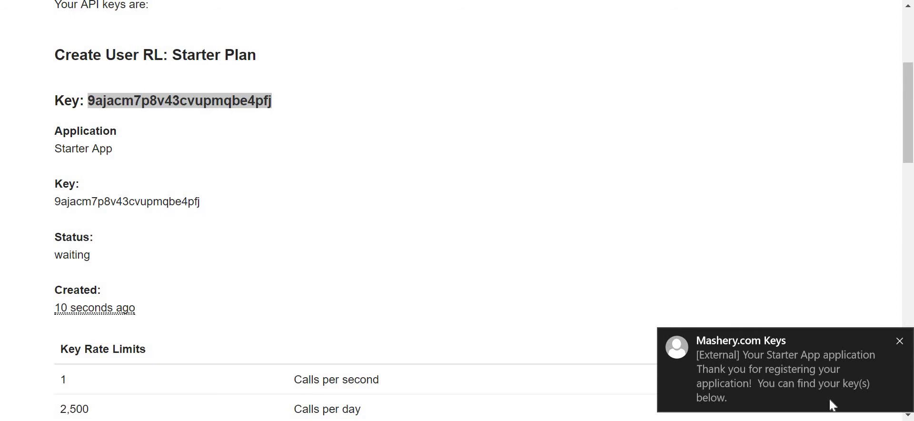
left_click(900, 341)
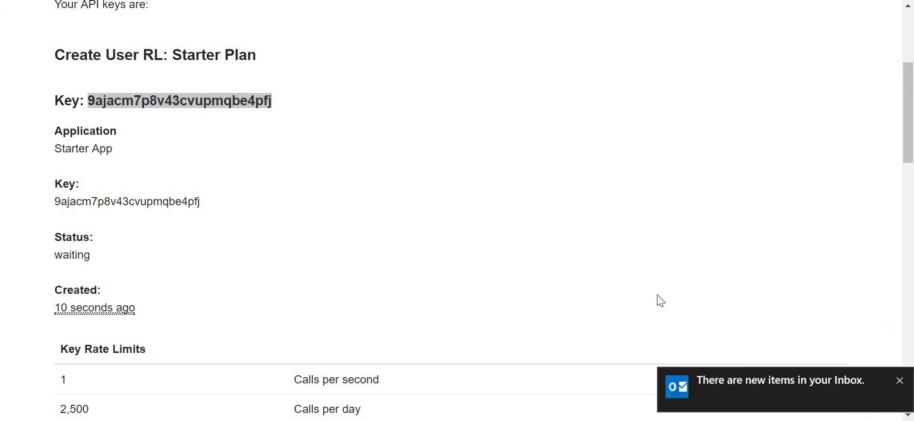
left_click(899, 381)
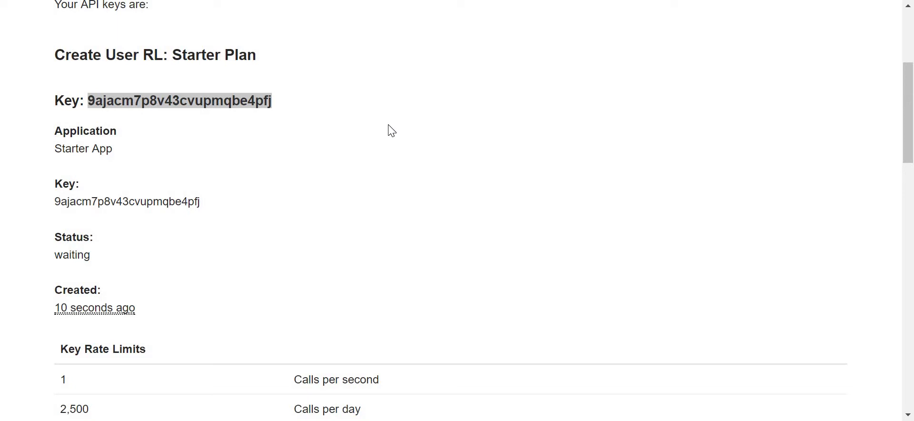
scroll(391, 130, "down", 2)
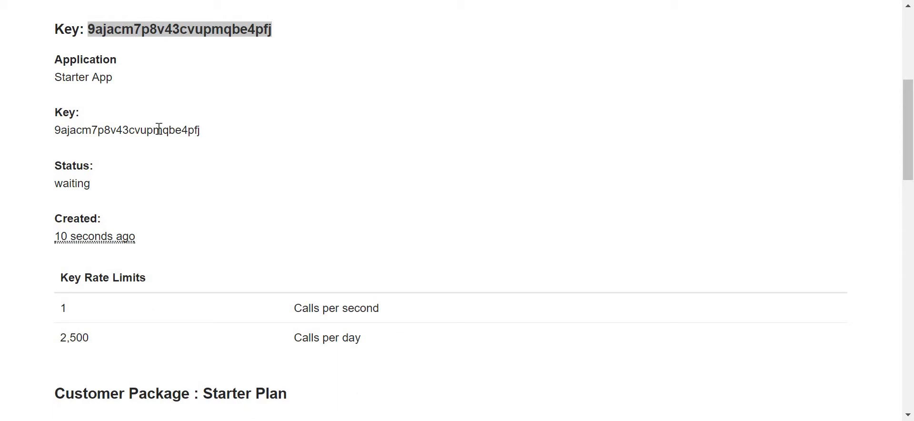
double_click(159, 130)
key("ctrl+c")
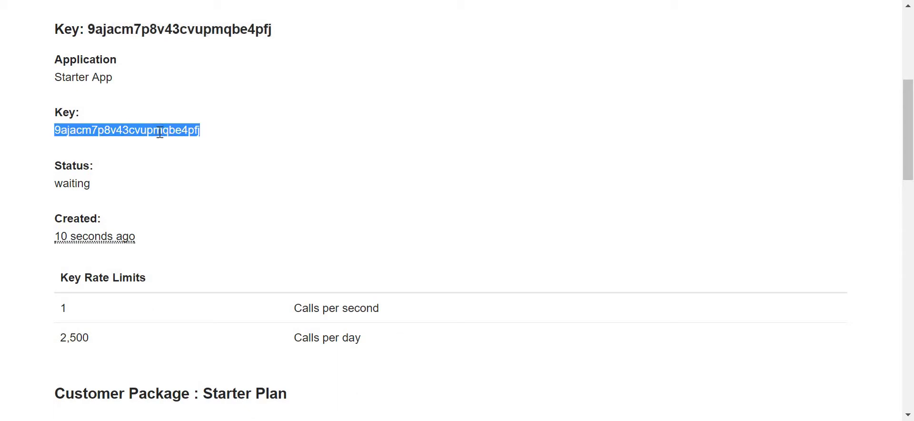
key("alt+Tab")
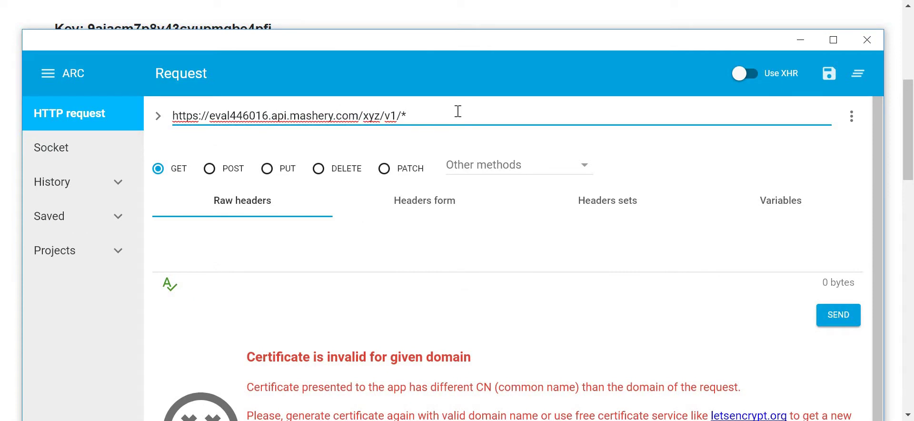
- Replace the URL's trailing '*' with '?api_key=' plus the pasted key and send the request
key("BackSpace")
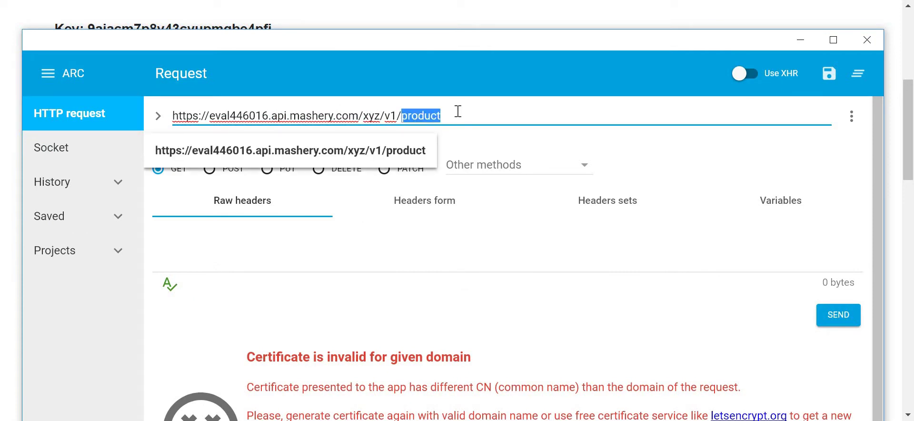
key("BackSpace")
type("?")
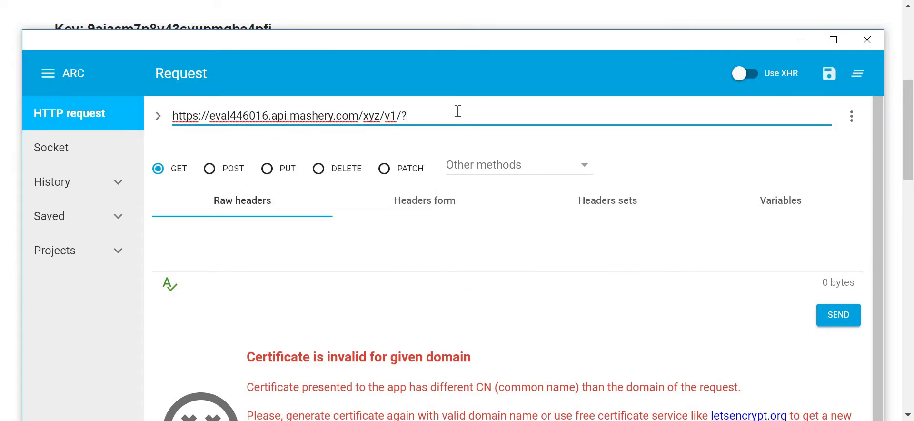
type("api_key=")
key("ctrl+v")
key("Return")
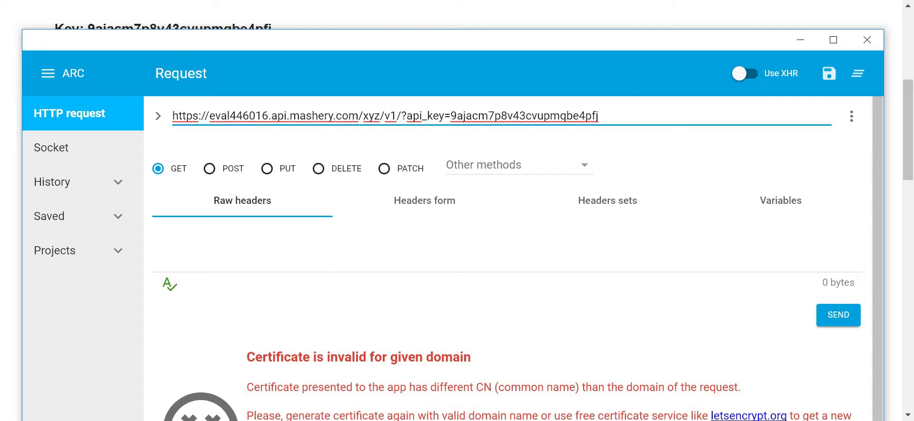
key("alt+Tab")
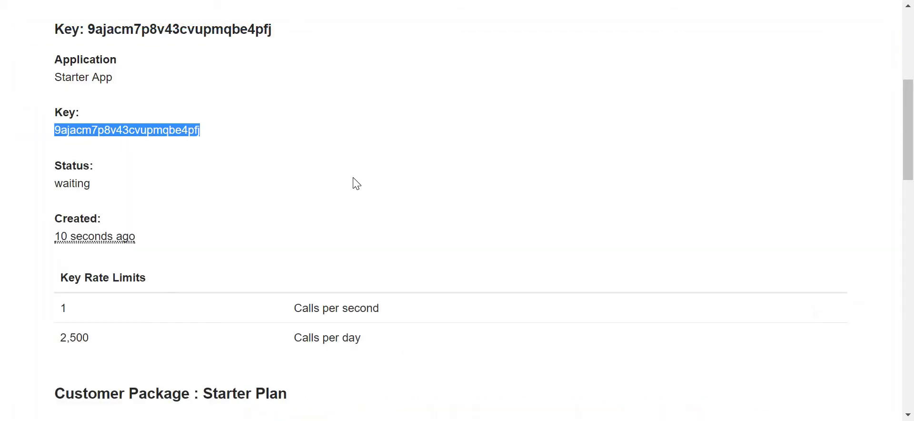
- Open API Definitions > XYZ Api, check its settings, and select the endpoint's Public Domain URL
scroll(352, 182, "down", 7)
scroll(356, 184, "down", 12)
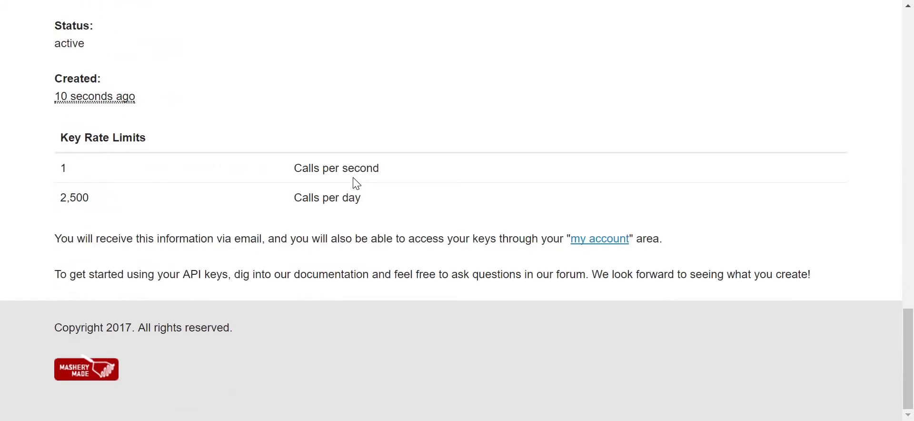
scroll(357, 183, "up", 20)
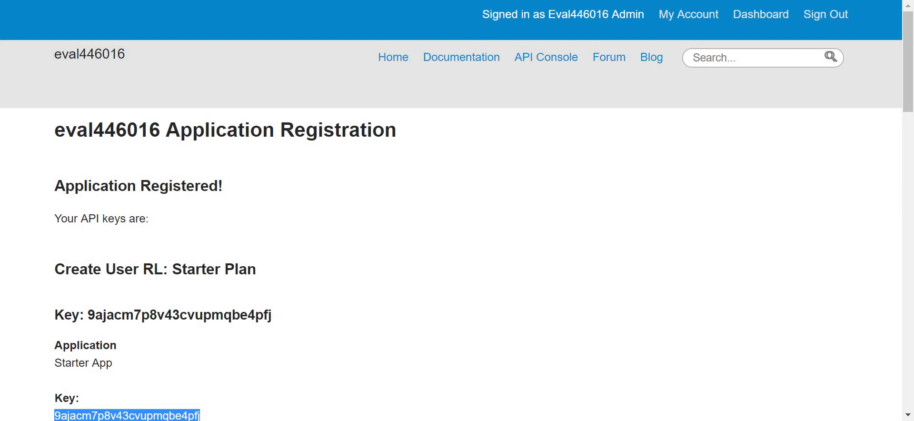
key("alt+Tab")
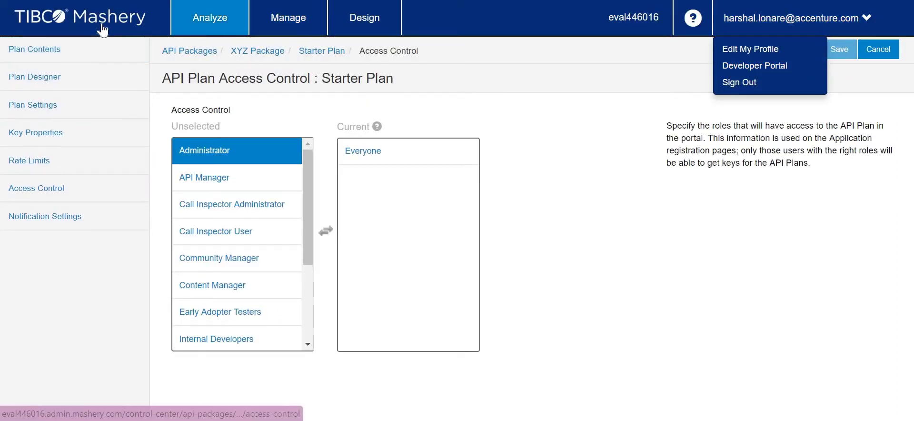
left_click(103, 30)
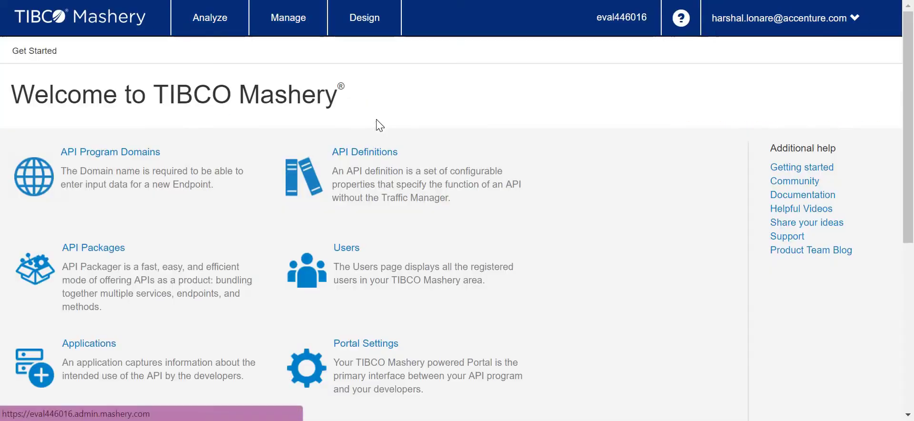
left_click(376, 178)
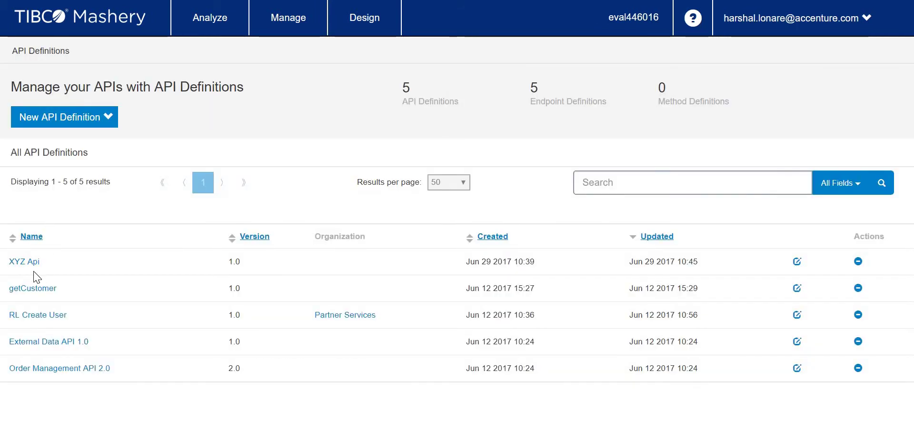
left_click(28, 263)
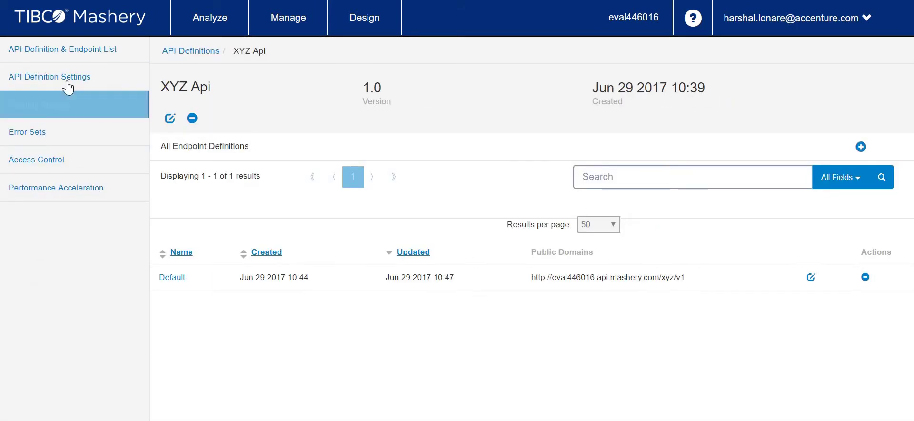
left_click(68, 87)
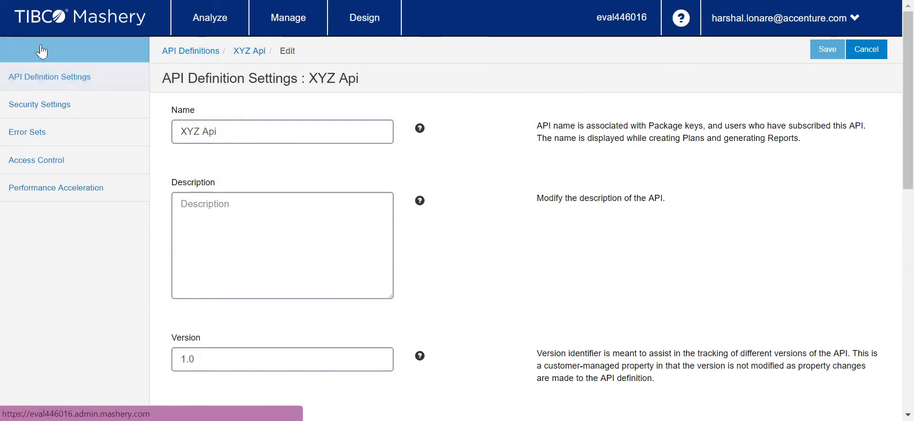
left_click(41, 51)
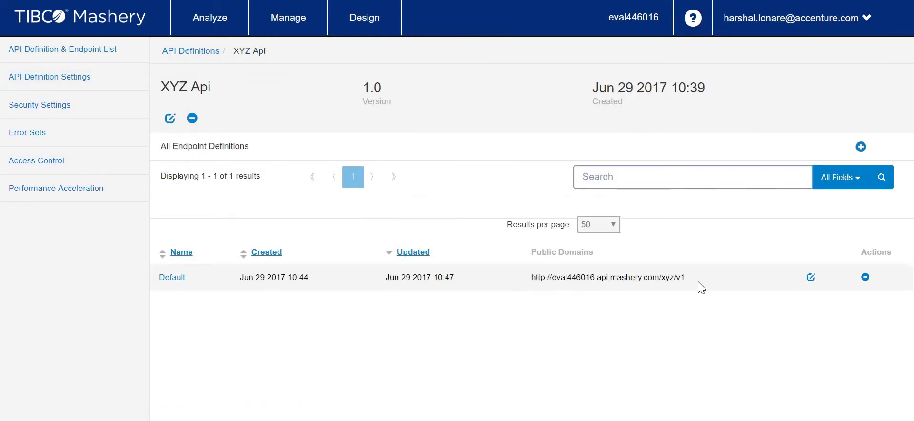
left_click_drag(686, 278, 527, 275)
key("ctrl+c")
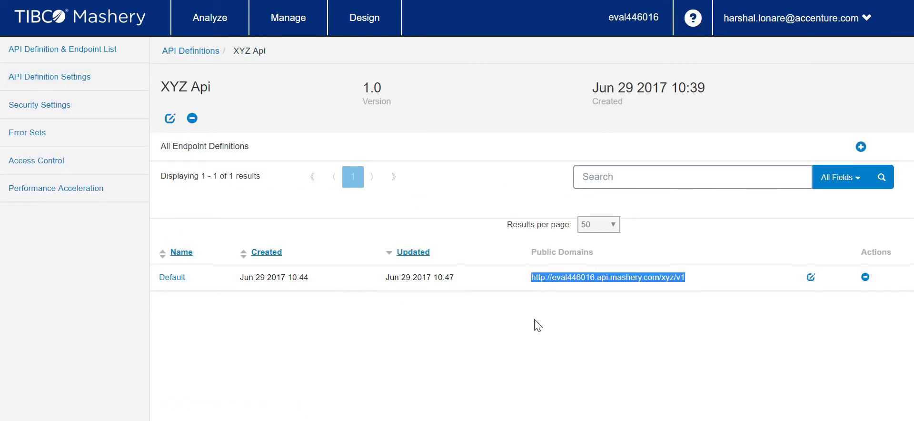
- Replace the request URL's https base with the http XYZ endpoint address and send the GET request
key("alt+Tab")
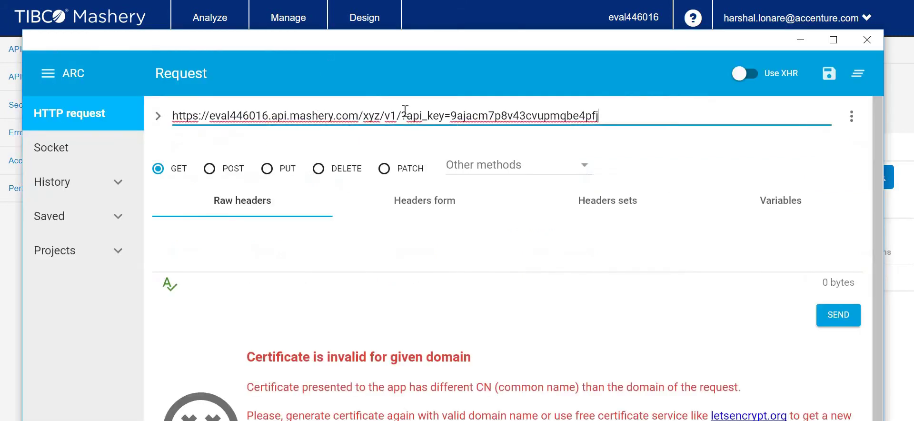
left_click_drag(395, 115, 136, 119)
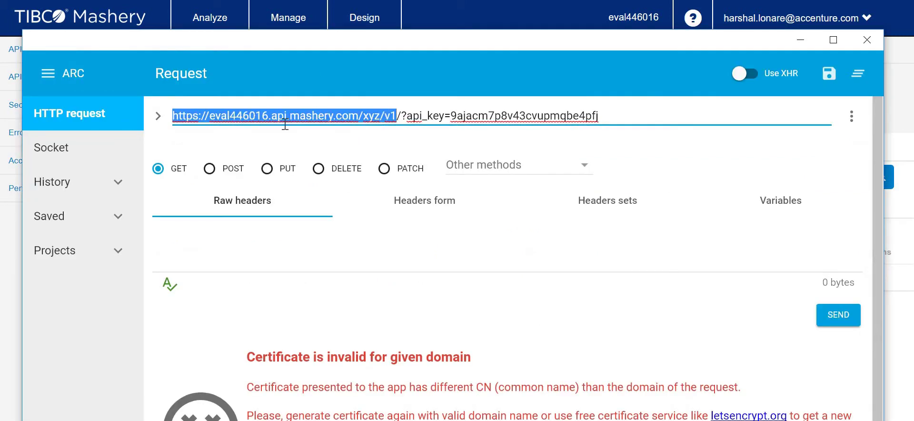
key("ctrl+v")
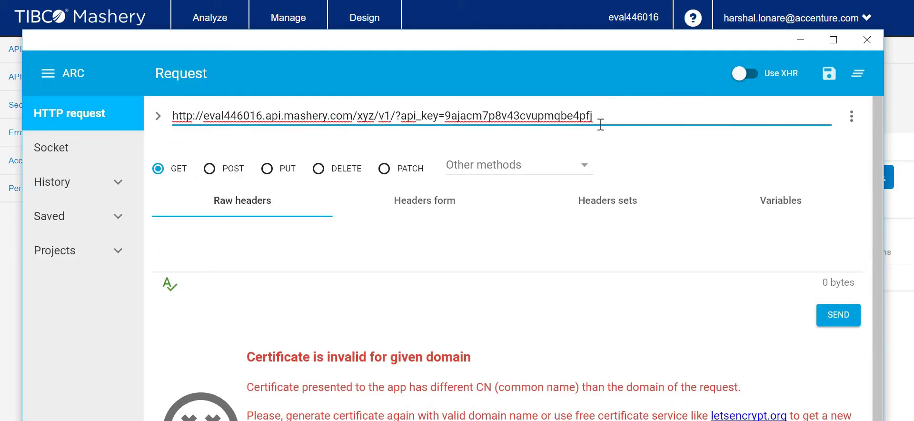
left_click(616, 118)
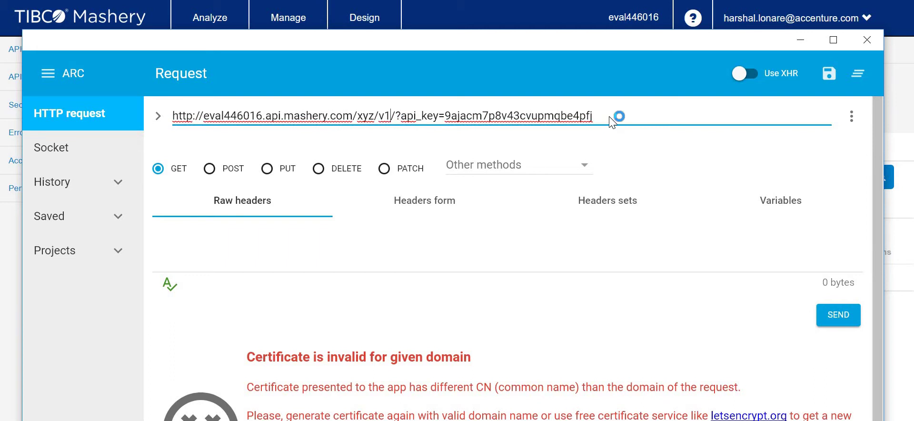
left_click(842, 316)
- Compare the Raw and XML responses showing 403 Forbidden: Developer Inactive
scroll(683, 232, "down", 1)
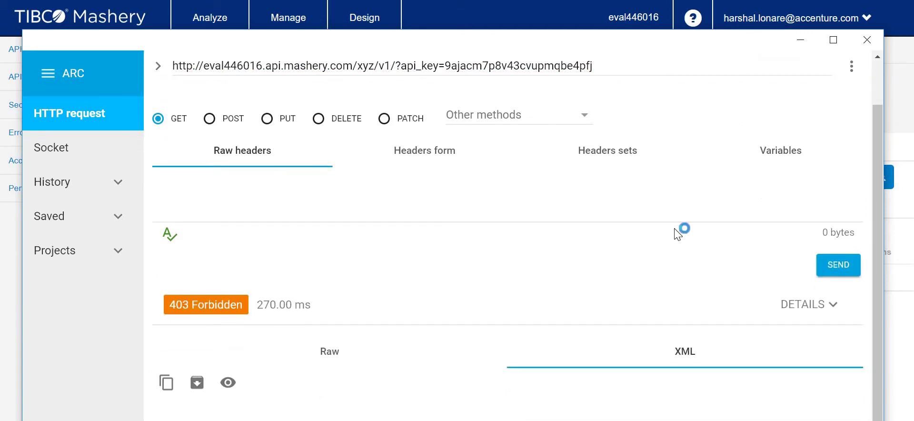
left_click(333, 357)
left_click(684, 375)
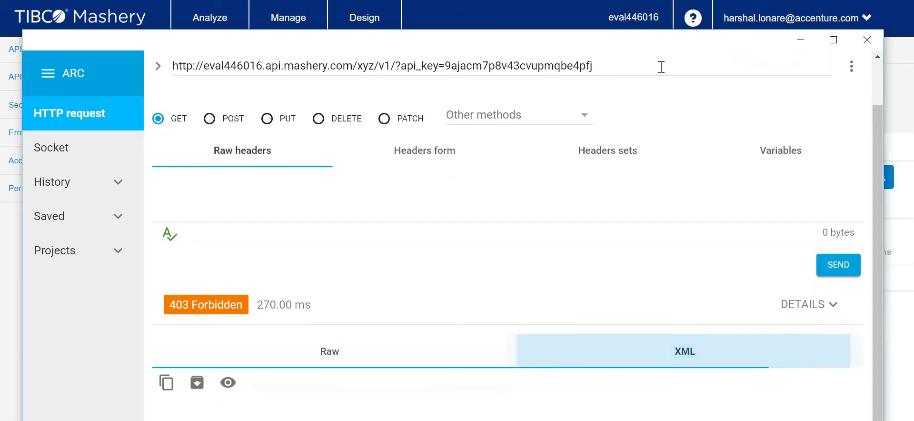
left_click_drag(649, 34, 651, 0)
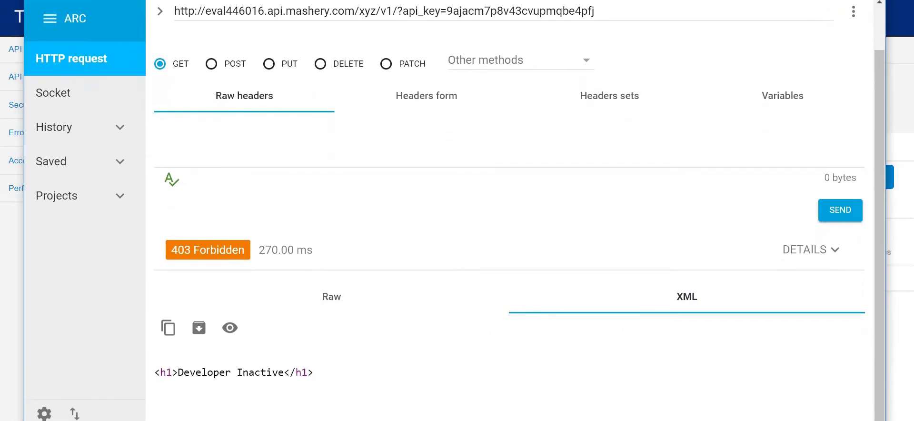
left_click_drag(354, 372, 148, 373)
left_click(186, 373)
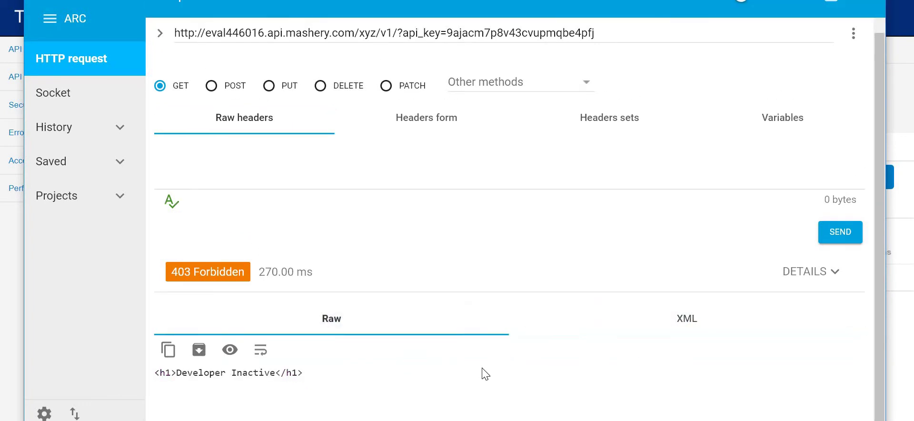
- Inspect the request headers in form and raw views, then select part of the URL
scroll(485, 374, "up", 1)
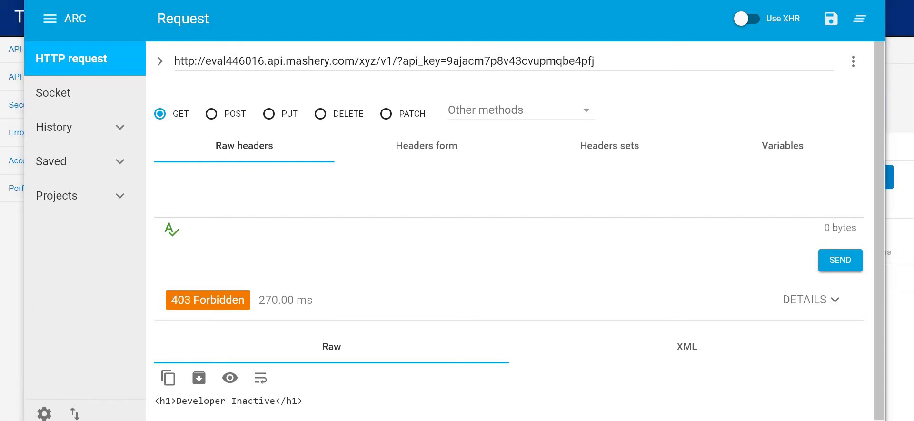
left_click(409, 60)
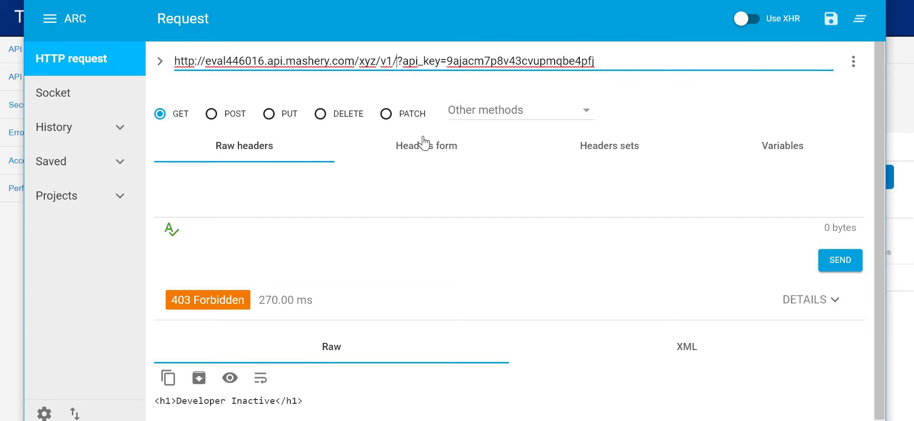
left_click(381, 151)
left_click(275, 152)
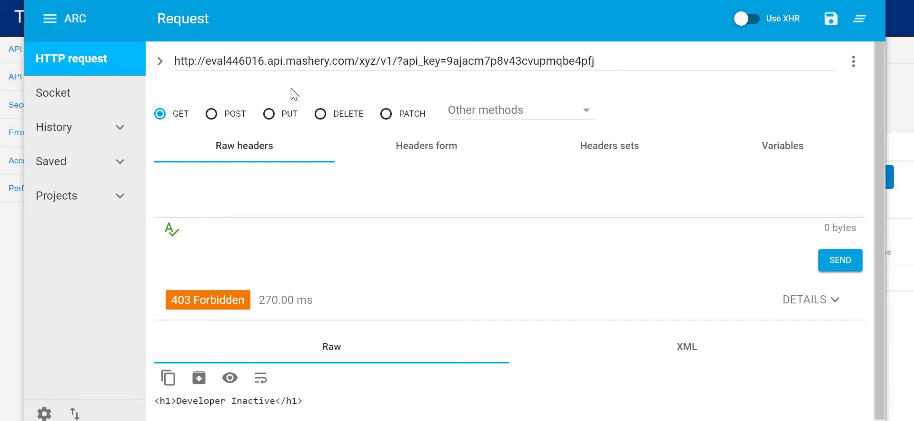
left_click_drag(225, 61, 397, 61)
- Append 'product' after /xyz/v1/ in the URL and resend the request
left_click(396, 61)
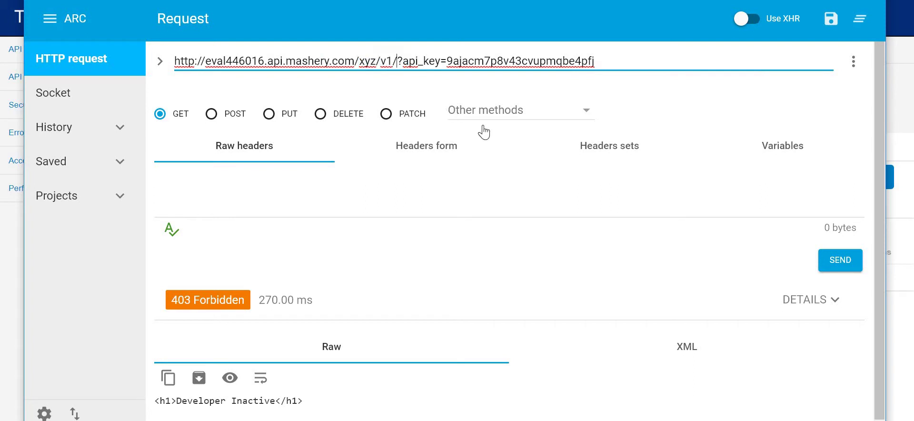
type("producc")
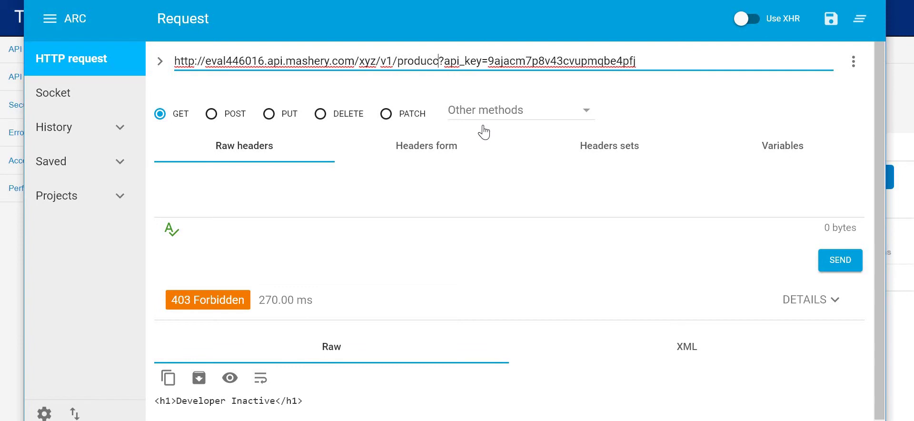
key("BackSpace")
type("t")
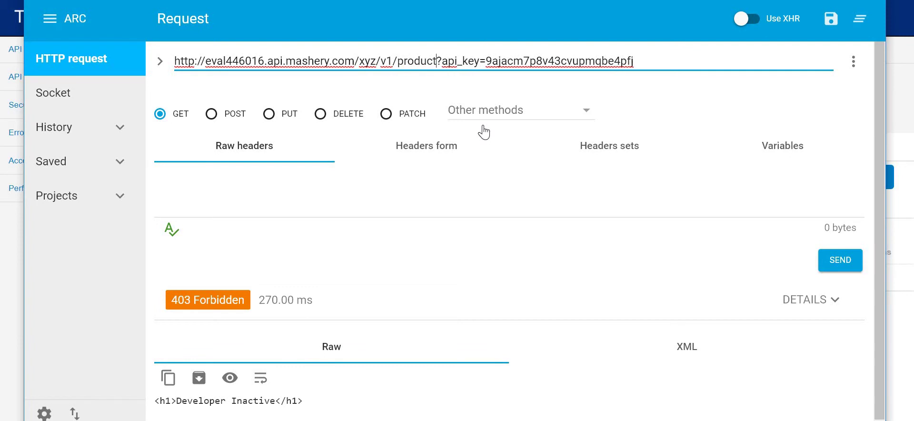
left_click(840, 261)
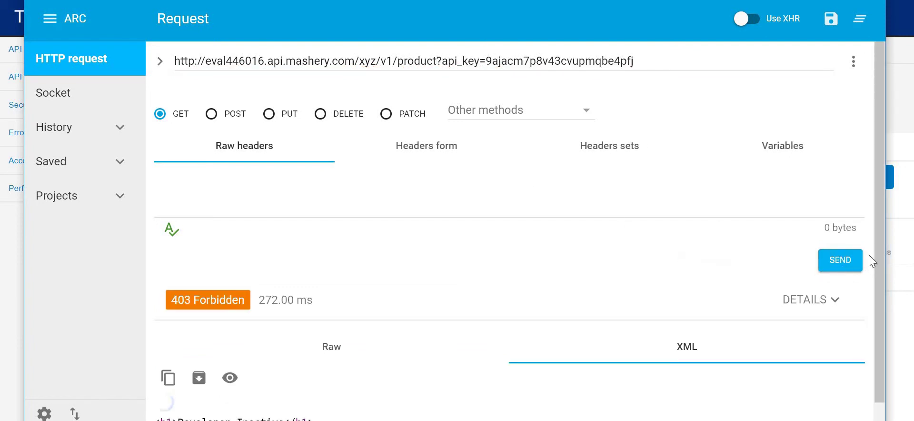
- Check the Raw and XML responses, still 403 Developer Inactive, then return to Mashery
scroll(633, 310, "down", 2)
left_click(371, 311)
left_click(612, 312)
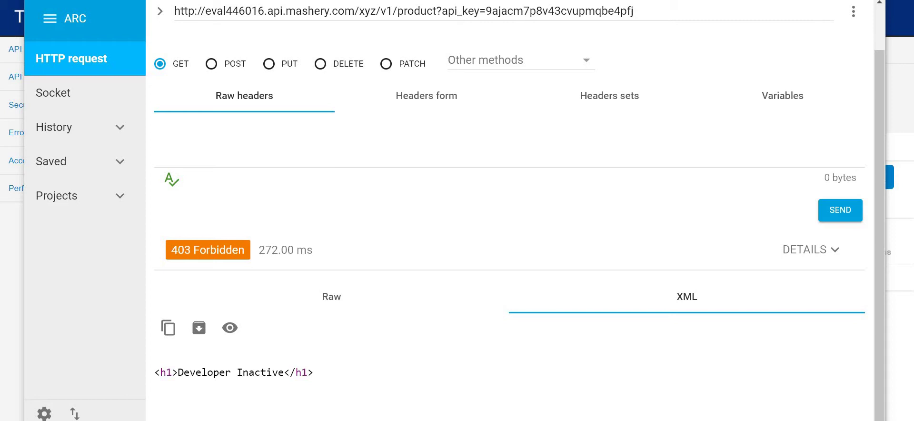
key("alt+Tab")
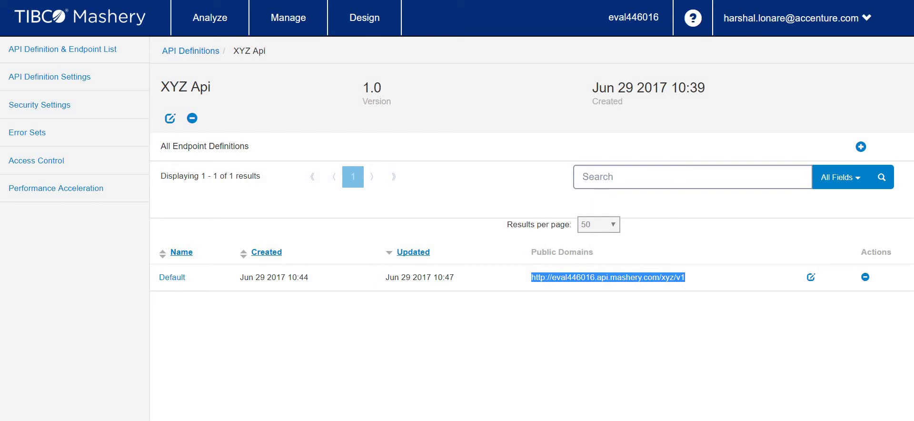
- Switch to the Developer Portal, go to the API Console's I/O Docs page and expand the API dropdown
key("alt+Tab")
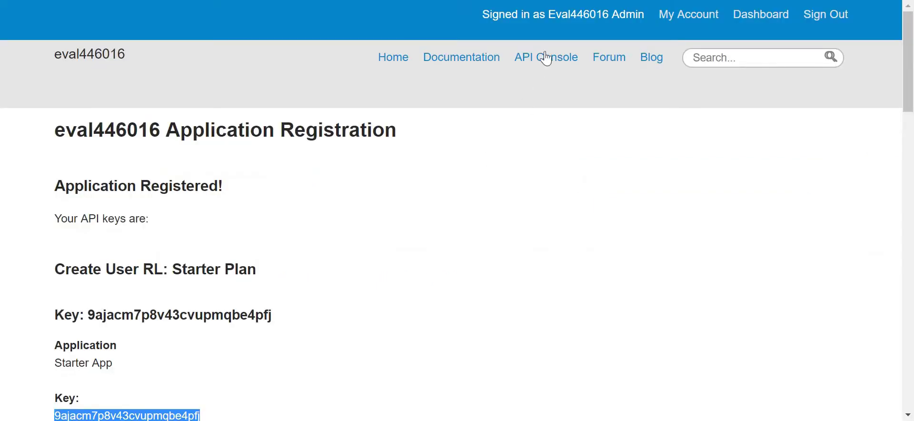
scroll(504, 200, "down", 15)
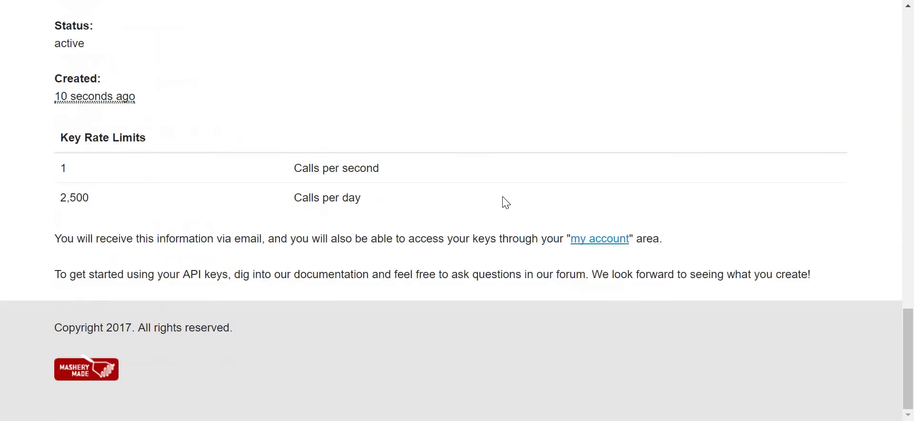
scroll(503, 200, "up", 8)
scroll(507, 190, "up", 10)
left_click(552, 56)
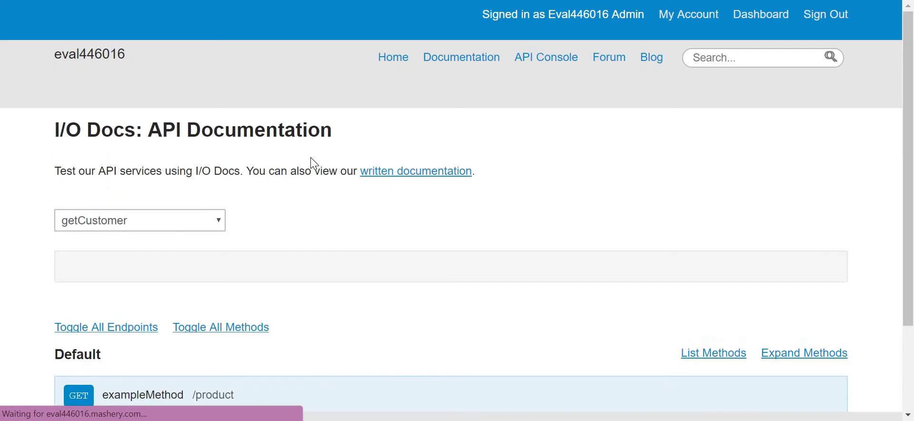
left_click(219, 221)
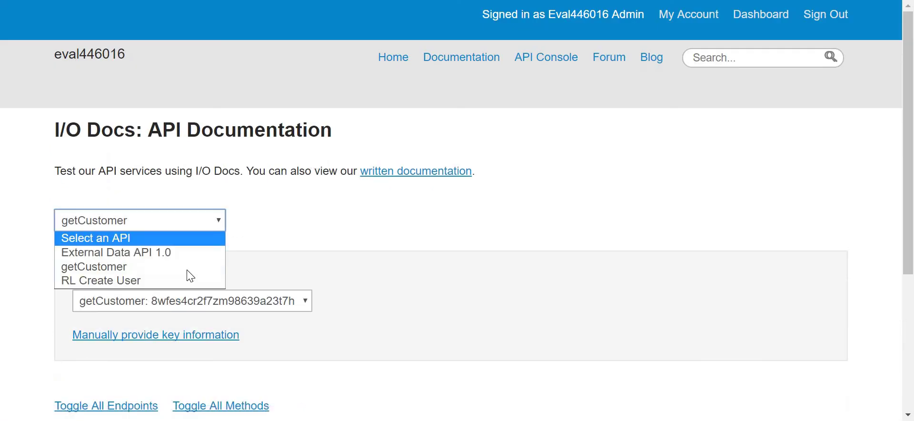
- Browse the RL Create User, getCustomer and External Data API 1.0 documentation, then clear the API choice
left_click(156, 279)
scroll(156, 278, "down", 1)
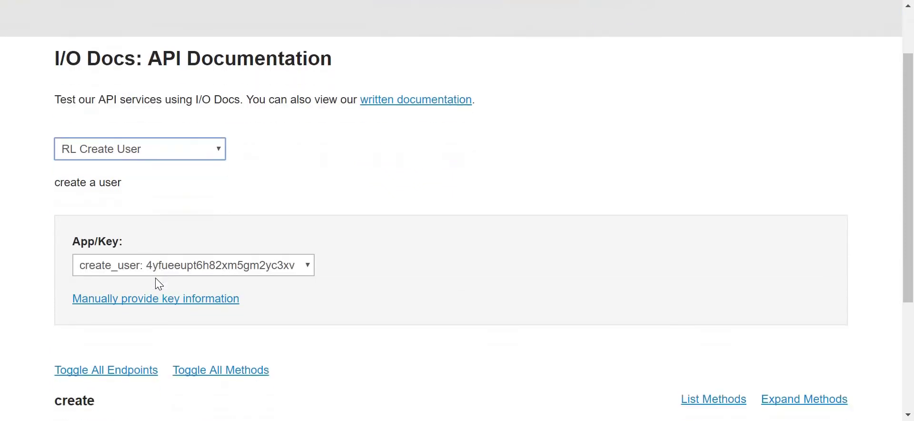
left_click(218, 153)
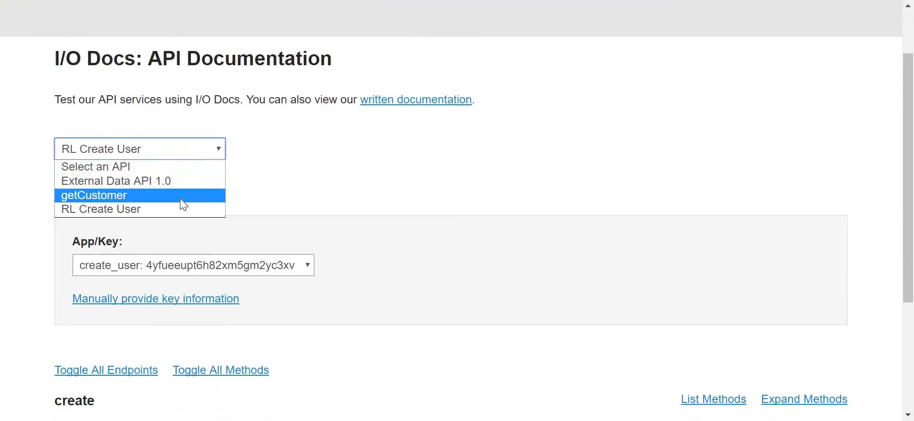
left_click(181, 199)
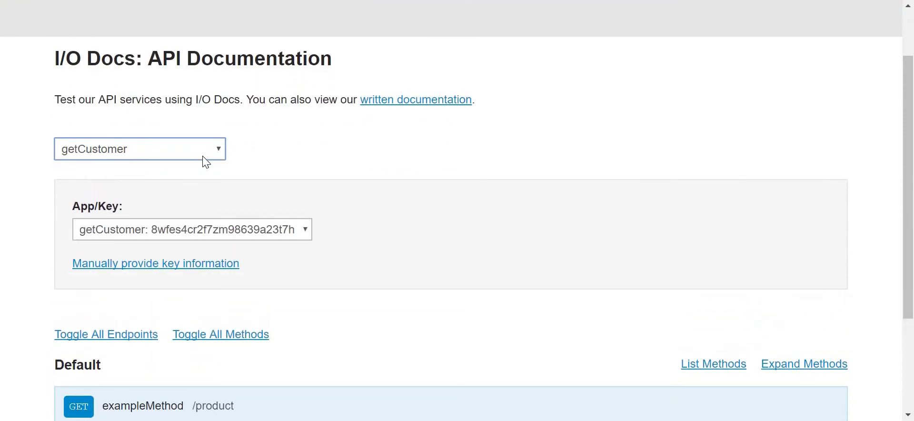
scroll(233, 179, "down", 3)
scroll(233, 179, "up", 3)
left_click(199, 151)
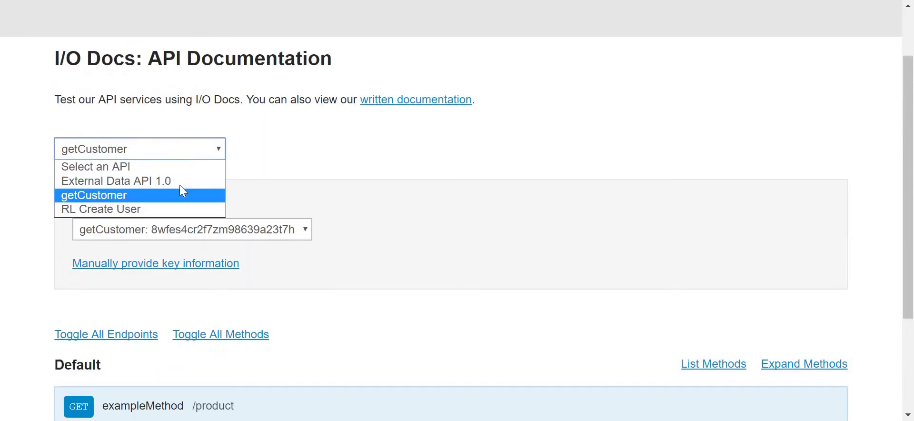
left_click(190, 181)
left_click(205, 152)
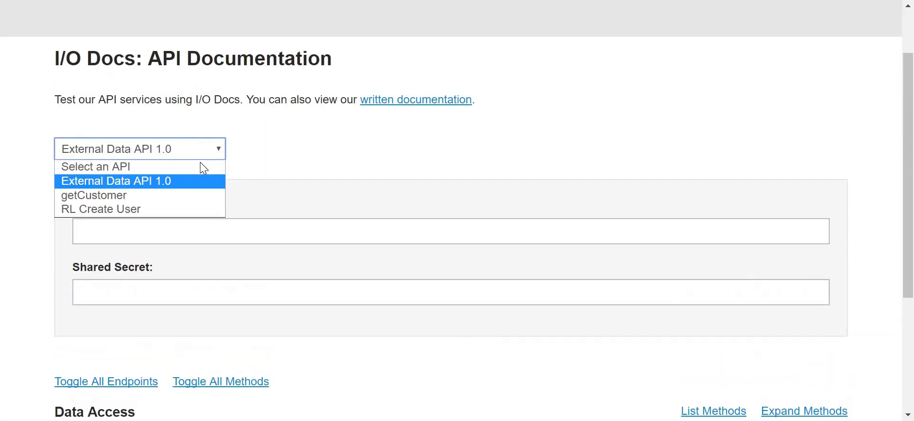
left_click(200, 166)
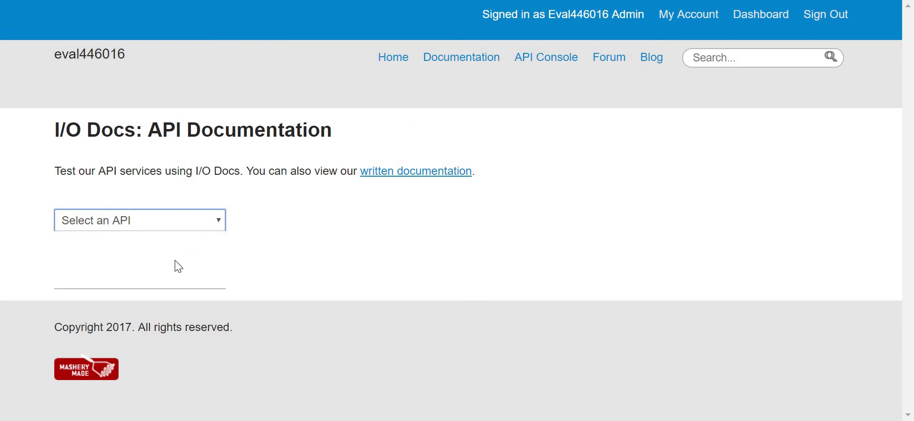
- Select the RL Create User API with the Starter App key
left_click(169, 284)
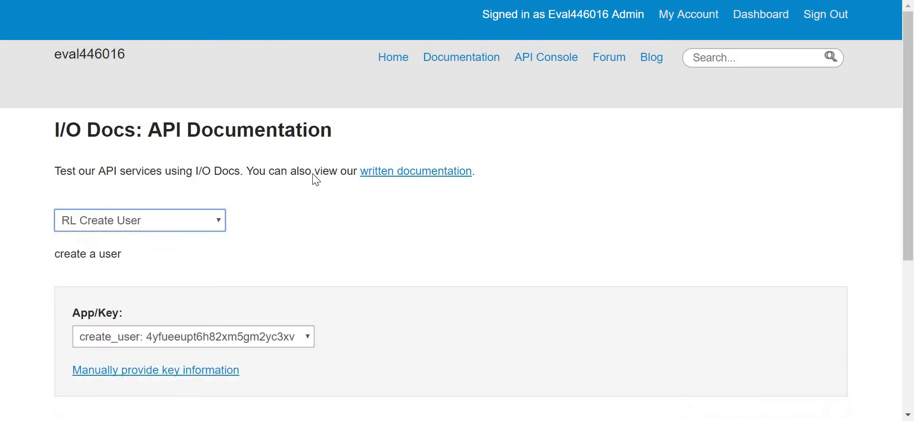
scroll(316, 180, "down", 5)
left_click(301, 124)
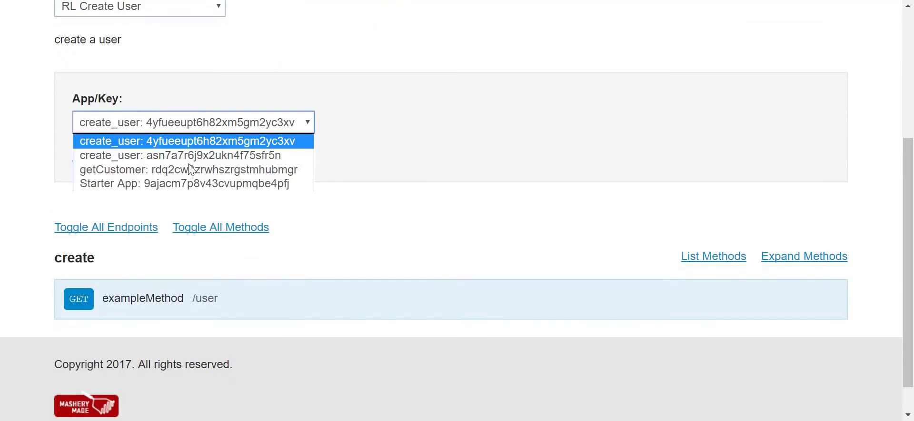
left_click(150, 188)
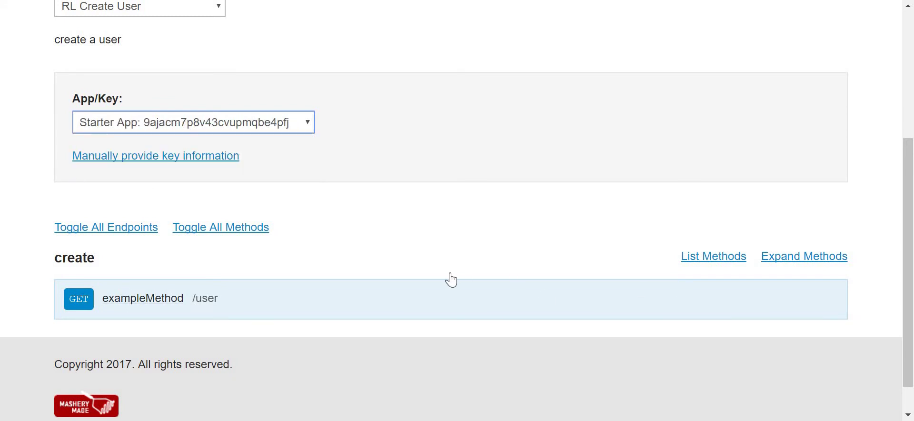
scroll(445, 276, "down", 1)
left_click(153, 127)
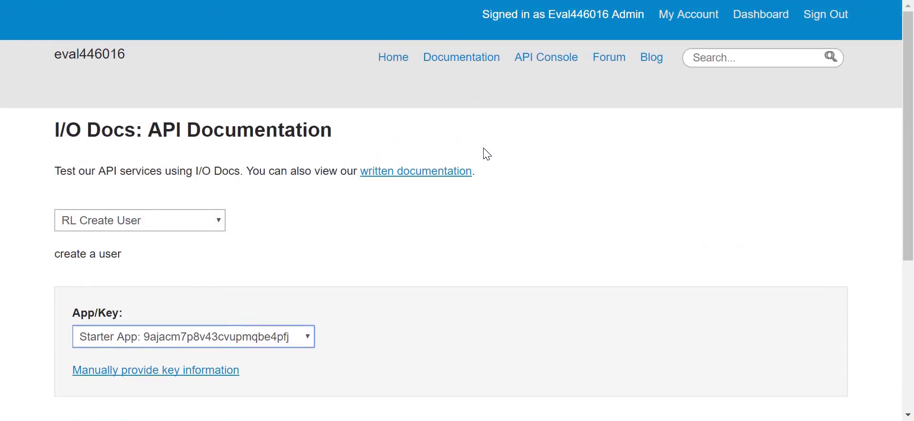
- Try the getCustomer and both create_user keys, then settle back on the Starter App key
scroll(483, 162, "down", 5)
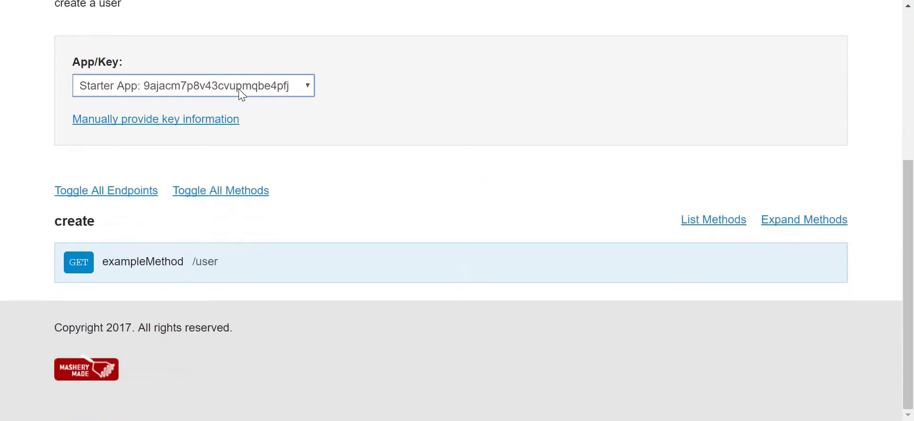
left_click(239, 91)
left_click(221, 130)
left_click(230, 95)
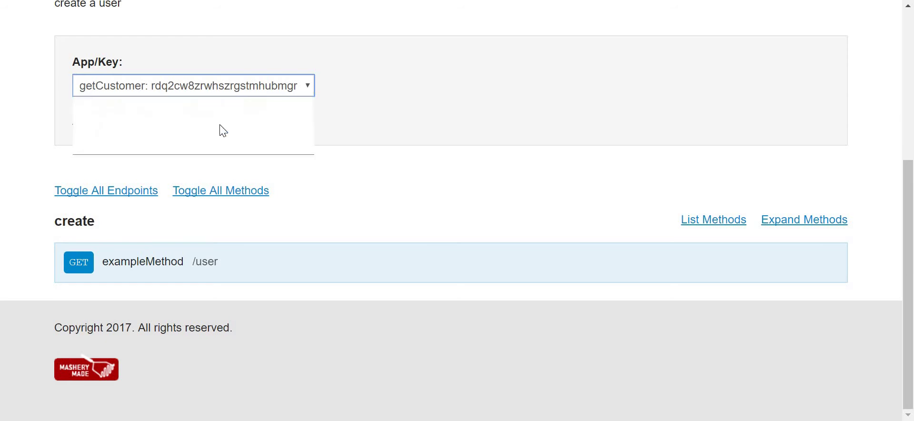
left_click(226, 118)
left_click(232, 83)
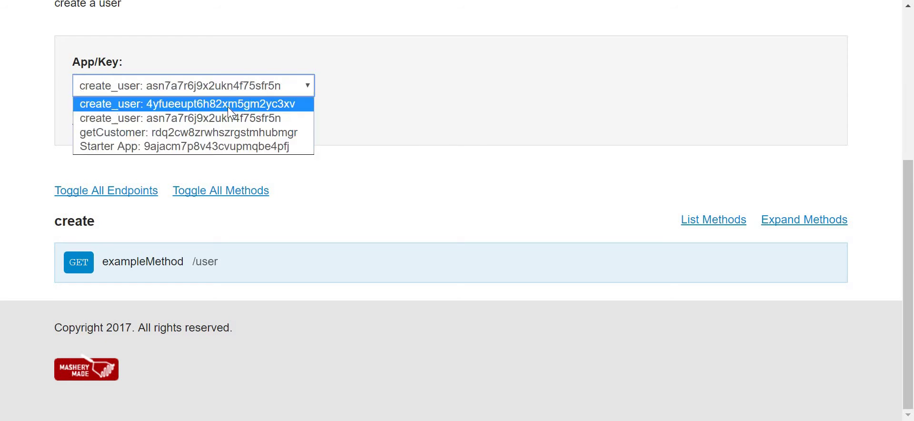
left_click(227, 105)
left_click(240, 86)
left_click(238, 146)
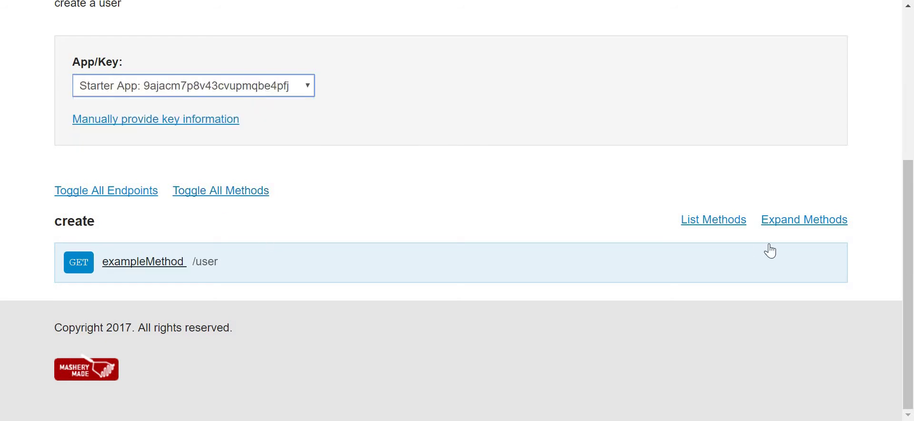
- Expand the methods and run exampleMethod with exampleParameter value 12345
left_click(784, 221)
scroll(548, 190, "down", 3)
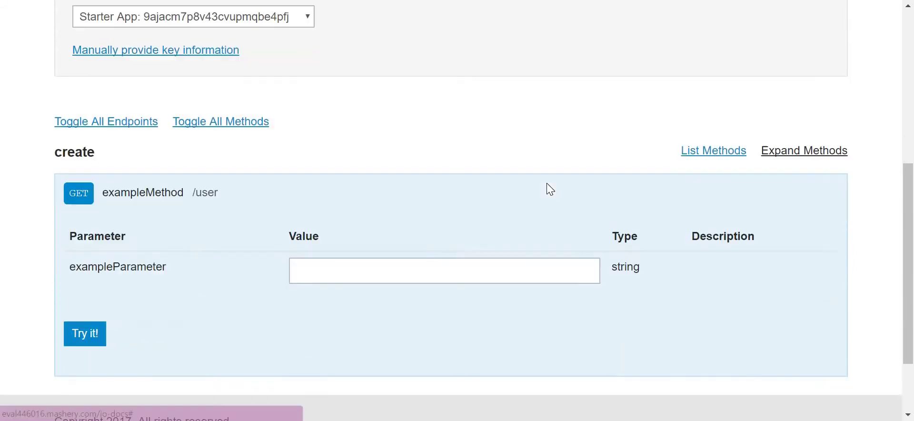
left_click(400, 206)
type("wewera")
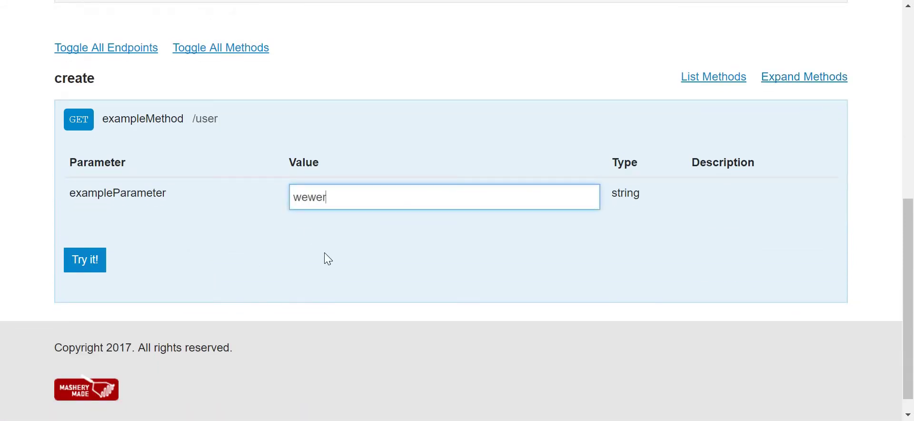
left_click_drag(398, 203, 255, 196)
type("12345")
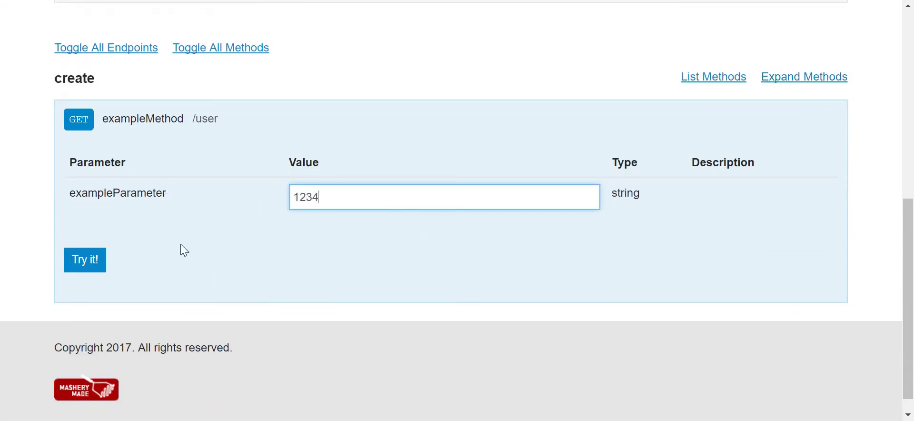
left_click(91, 261)
- Review the 400 Bad Request response and its form submission message
scroll(389, 186, "down", 5)
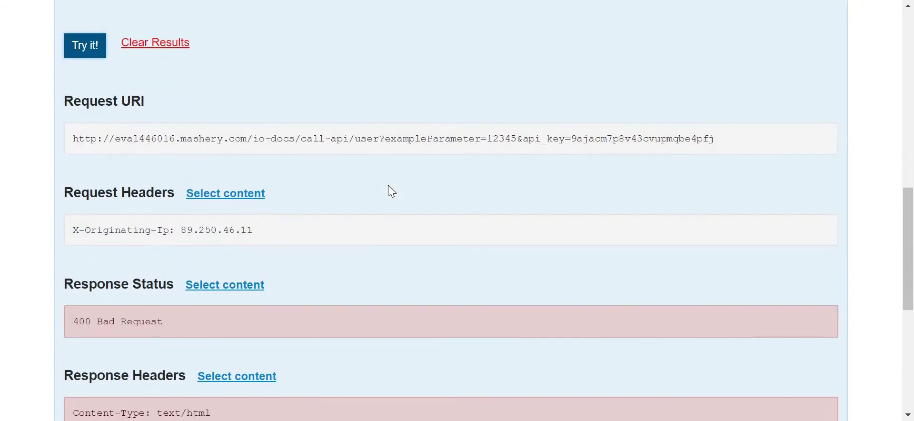
scroll(388, 185, "down", 3)
scroll(389, 186, "down", 3)
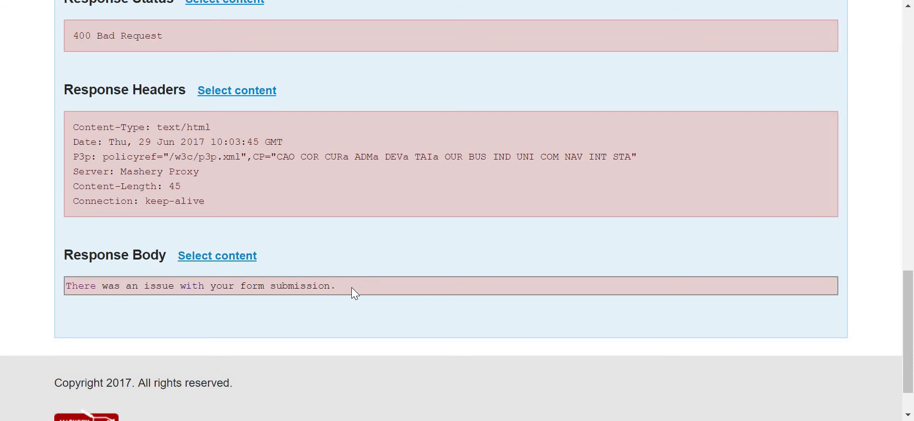
left_click_drag(353, 288, 54, 290)
left_click(42, 195)
left_click_drag(42, 196, 206, 186)
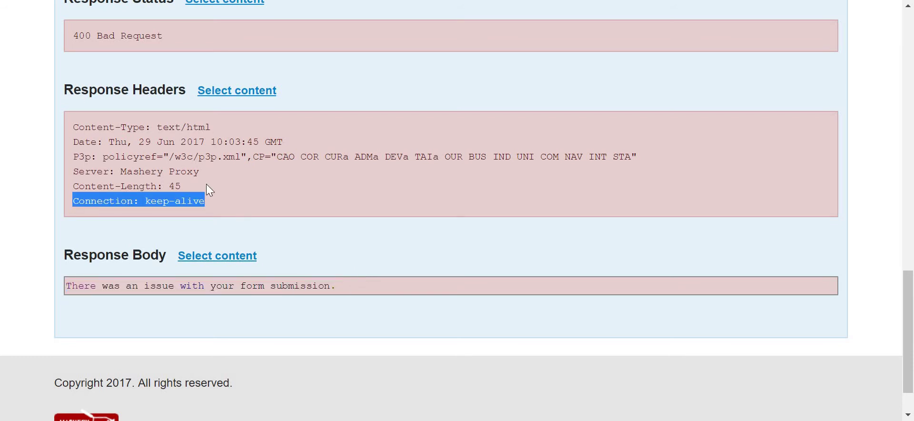
scroll(206, 185, "up", 10)
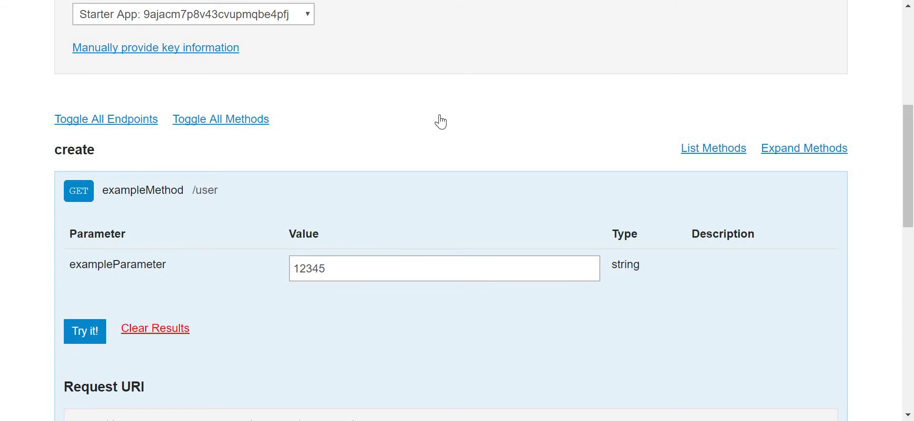
scroll(438, 124, "up", 7)
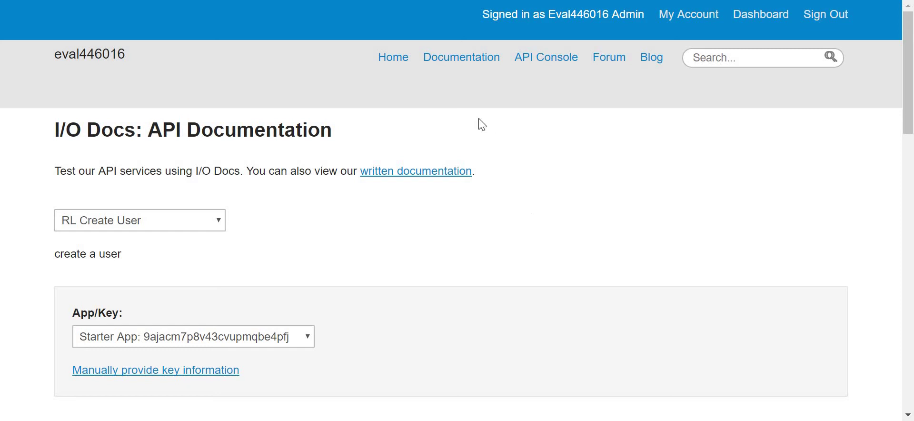
- In the Mashery admin, go to Design > IO Docs and start an XYZ Api definition
key("ctrl+Tab")
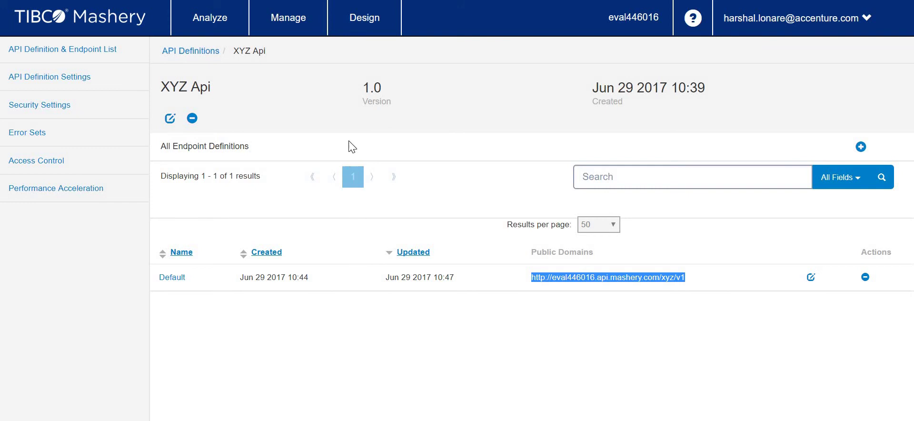
mouse_move(364, 19)
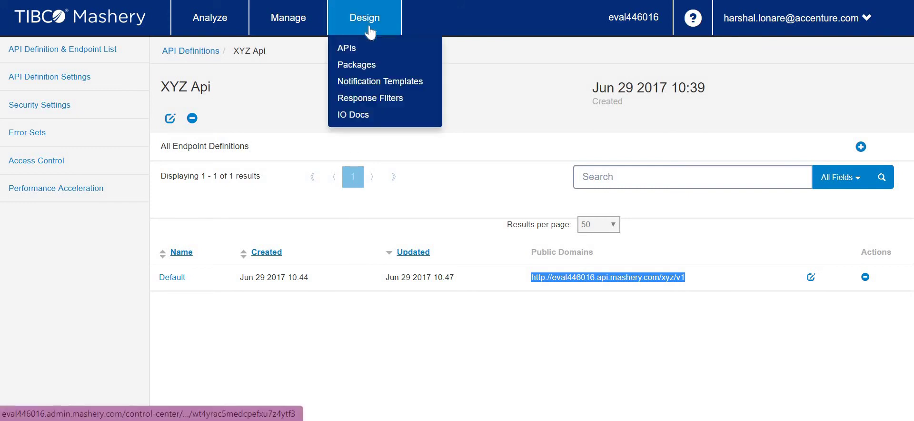
left_click(356, 114)
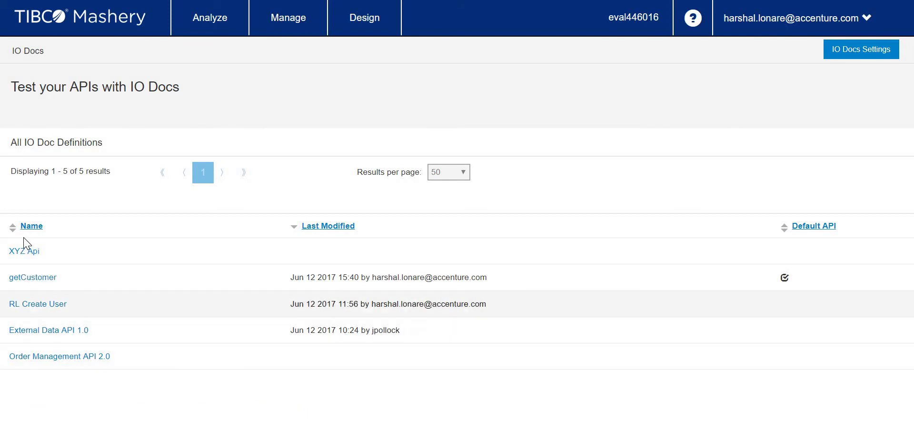
left_click(26, 251)
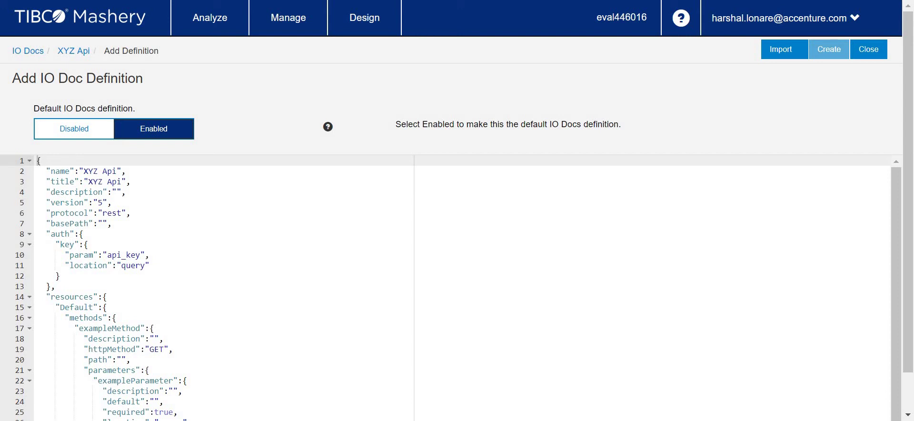
- Copy the product endpoint URL from the REST client and paste it as the basePath value
left_click(172, 244)
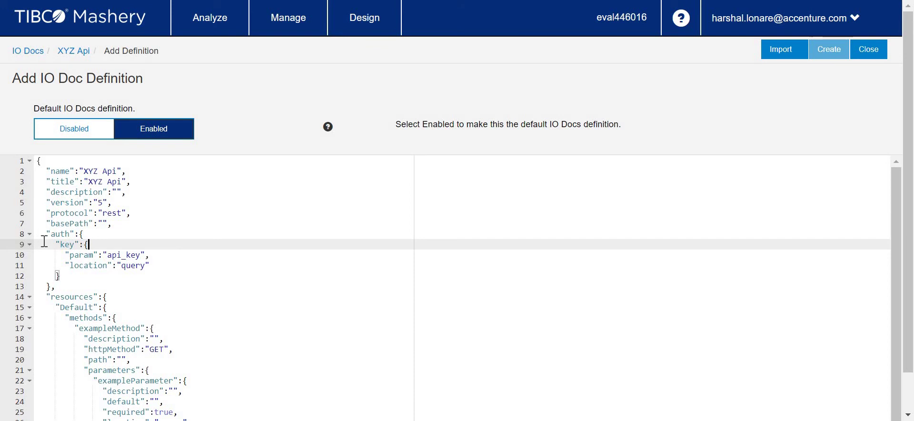
scroll(44, 240, "down", 2)
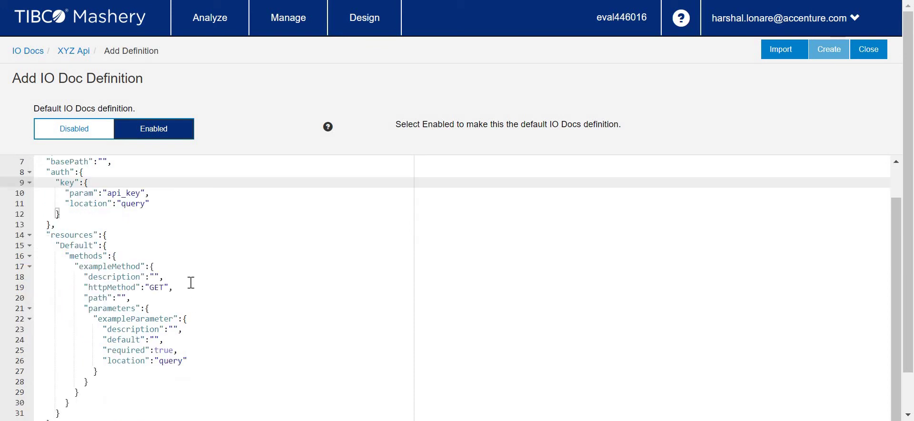
scroll(186, 275, "up", 2)
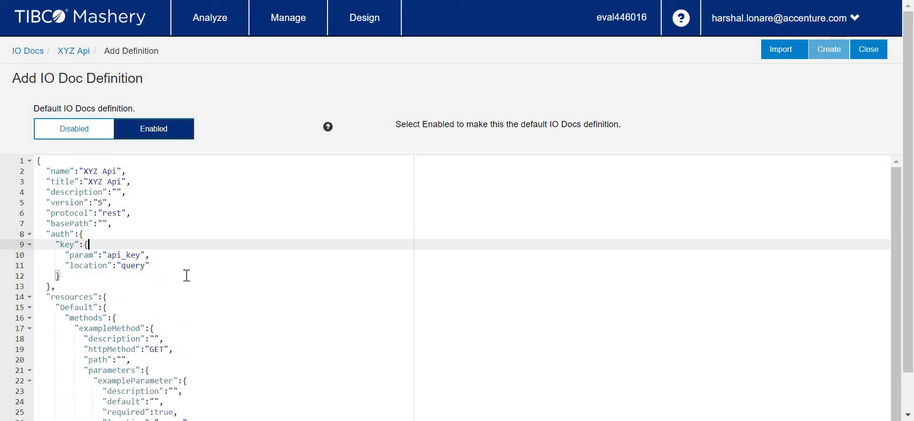
left_click(101, 224)
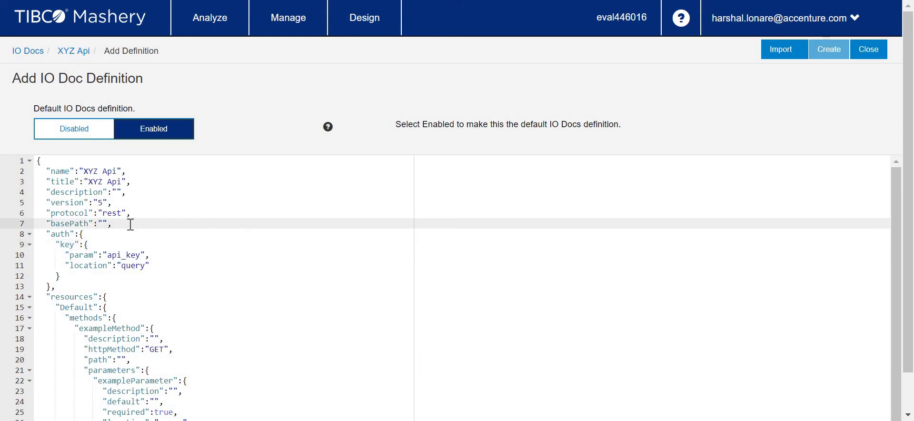
left_click(102, 224)
key("alt+Tab")
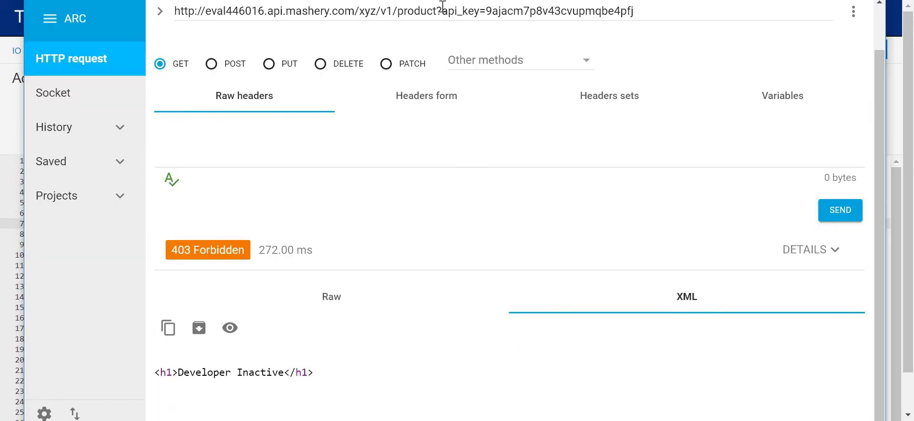
left_click_drag(437, 11, 174, 10)
key("ctrl+c")
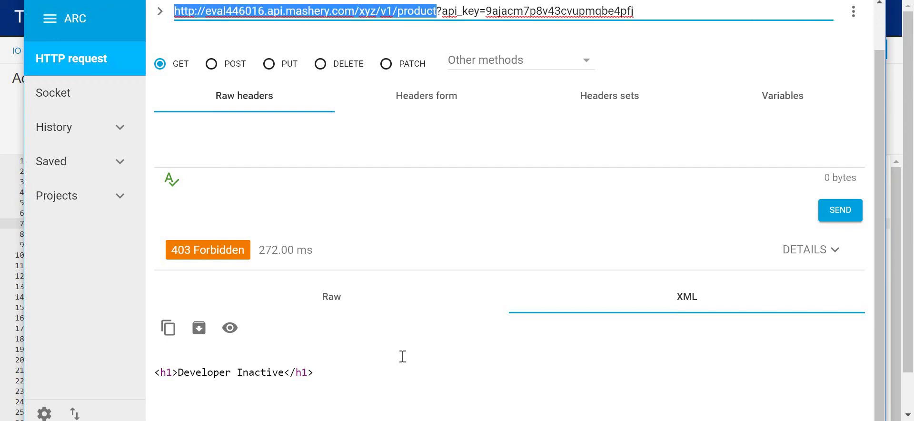
key("alt+Tab")
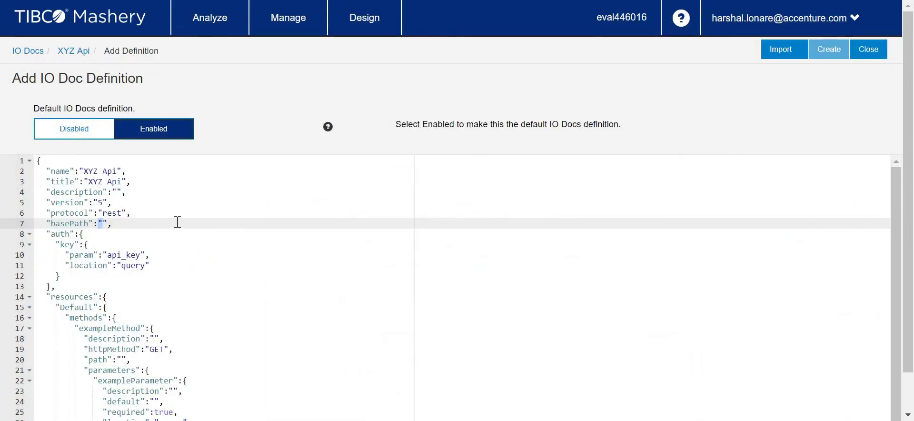
key("ctrl+v")
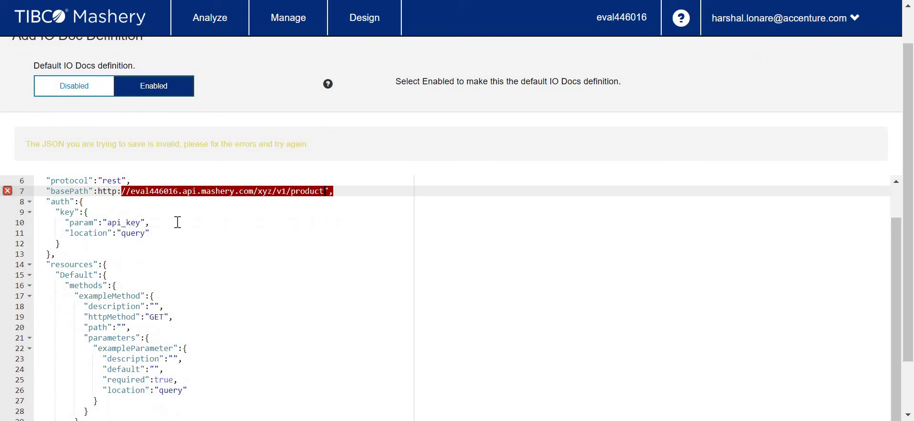
- Trim /product from the basePath URL and add its missing opening quote
left_click(177, 223)
left_click(213, 239)
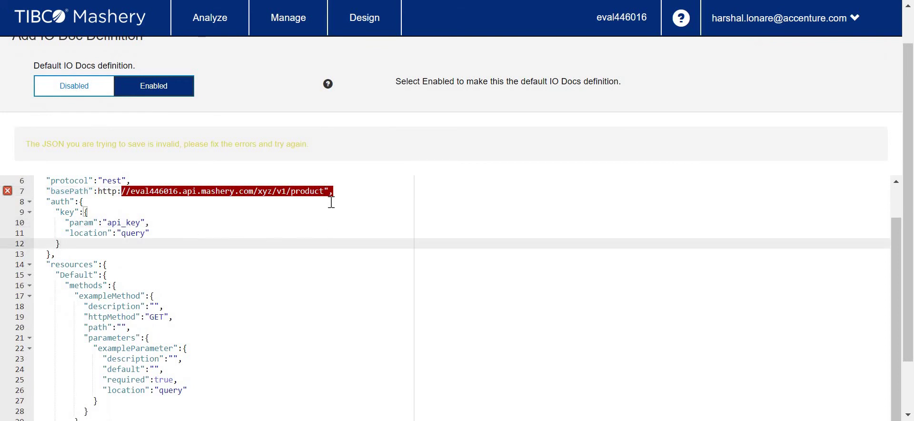
left_click(323, 189)
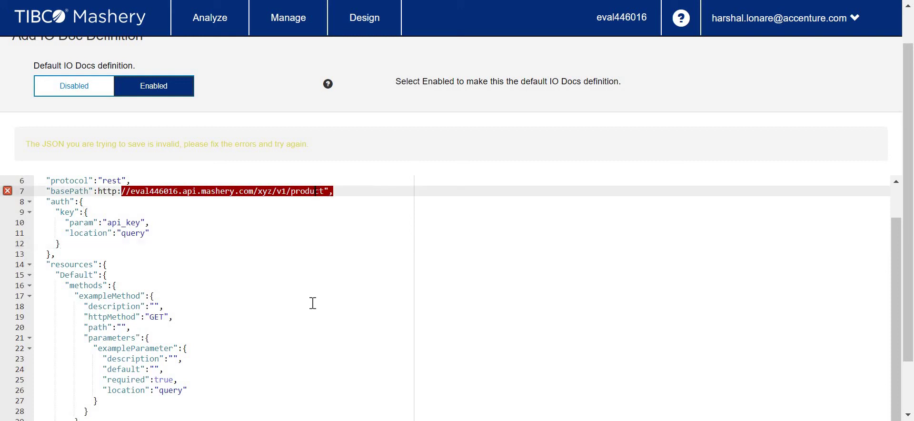
key("BackSpace")
key("BackSpace")
key("BackSpace")
key("BackSpace")
key("BackSpace")
key("BackSpace")
key("BackSpace")
key("BackSpace")
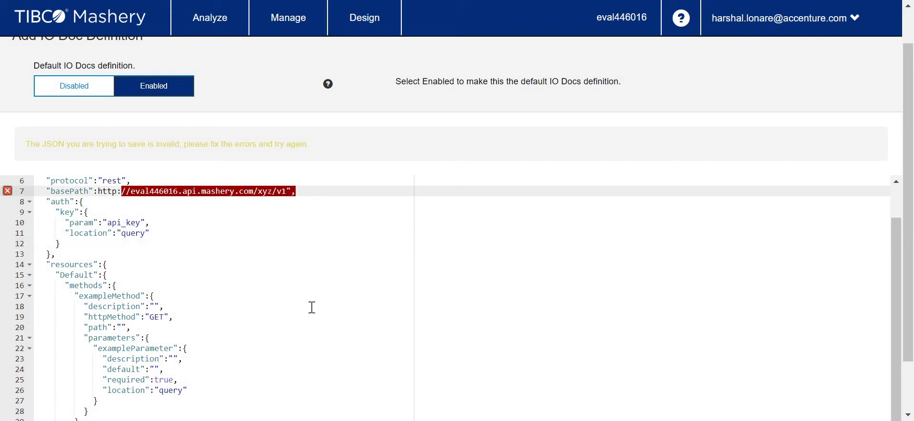
left_click(218, 265)
left_click(314, 191)
left_click(94, 191)
key("Right")
type("\"")
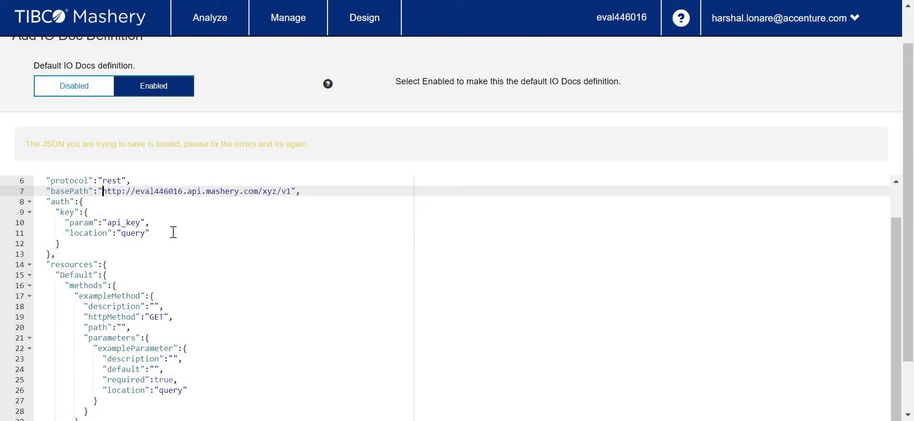
left_click(174, 243)
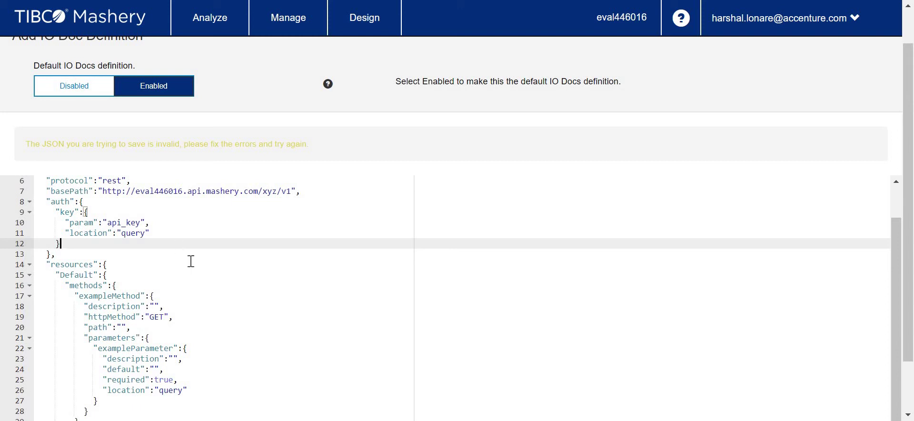
left_click(154, 306)
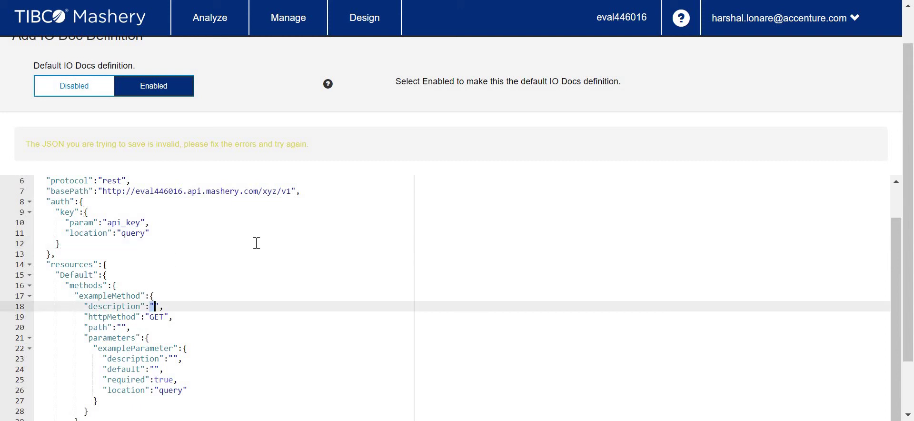
left_click(122, 326)
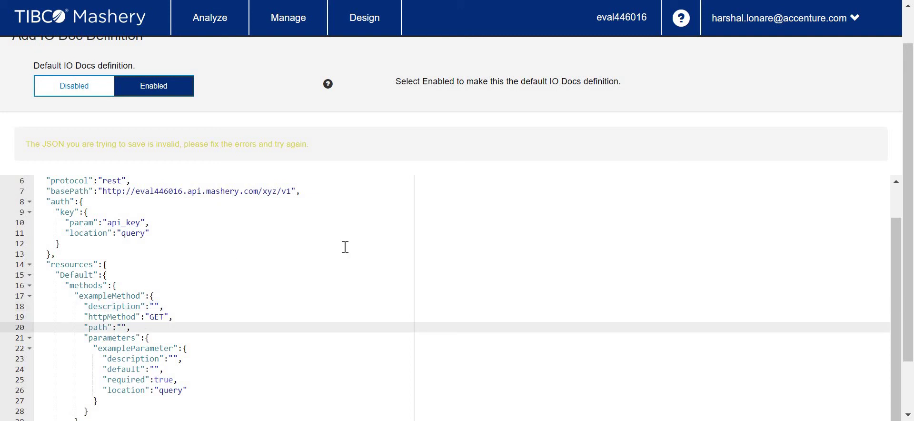
- Set the example method's path to /product and its parameter's required flag to false
type("/produc")
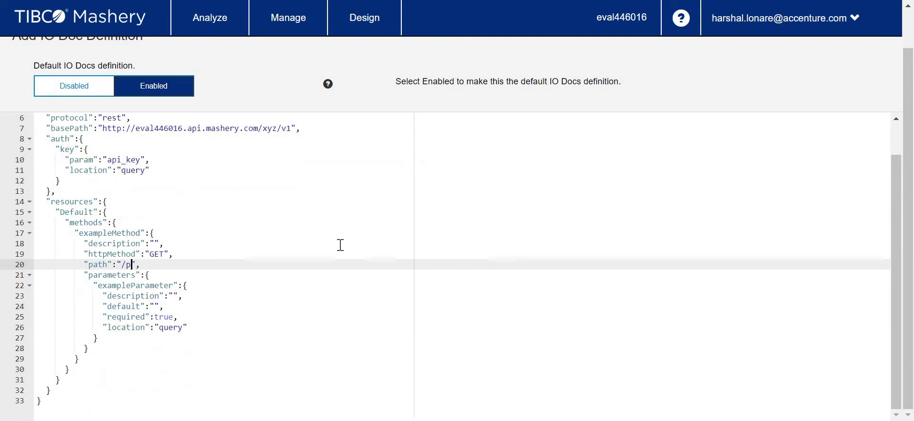
type("t")
double_click(125, 274)
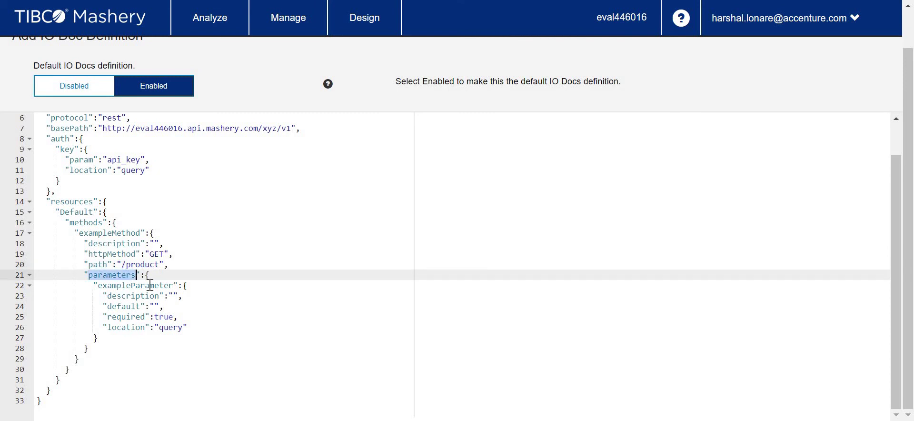
double_click(150, 285)
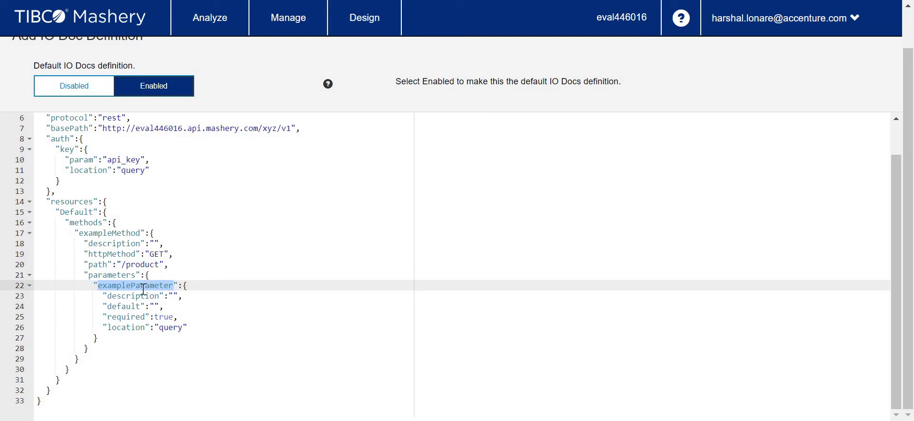
double_click(163, 317)
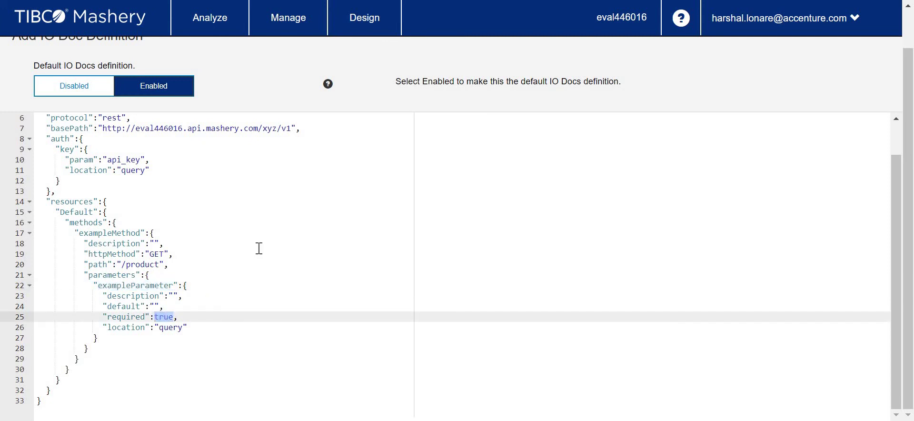
type("false")
left_click(313, 233)
scroll(295, 245, "down", 1)
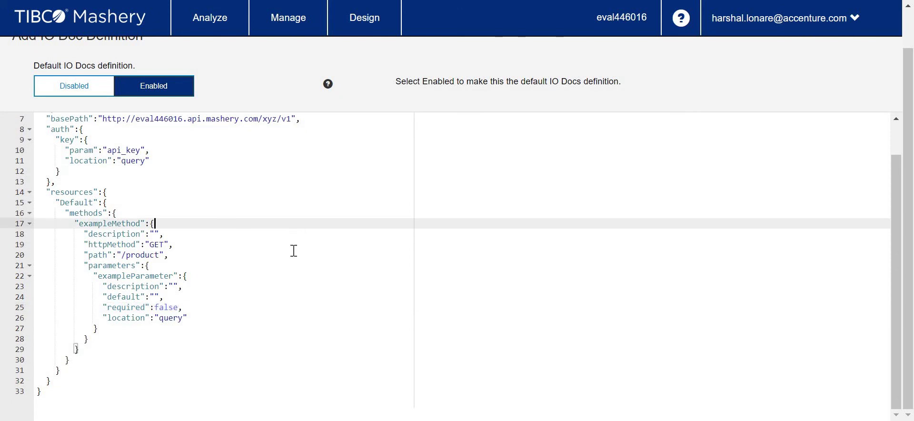
scroll(294, 251, "up", 3)
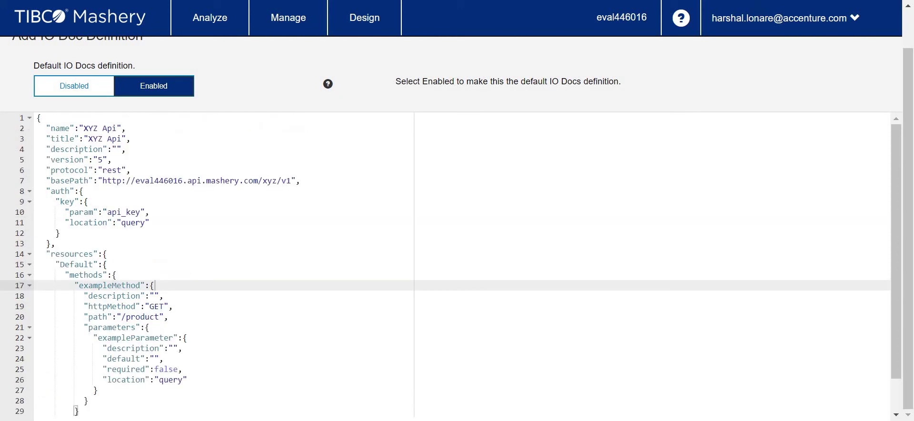
scroll(675, 96, "up", 1)
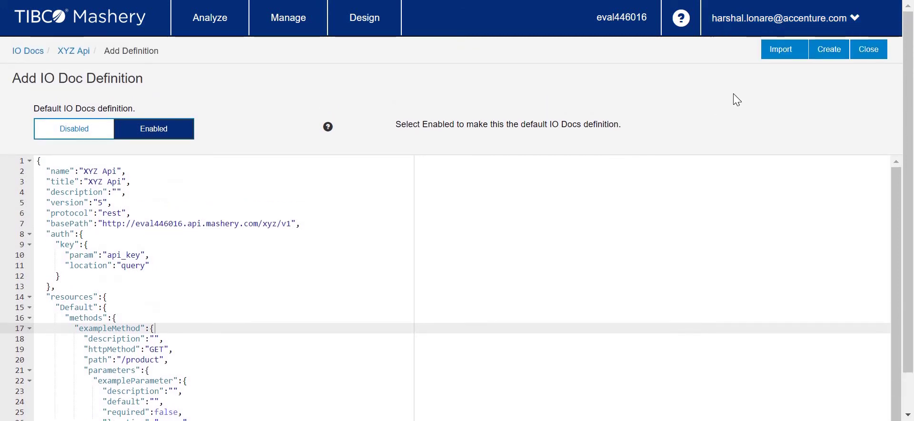
- Create the XYZ Api IO Docs definition and return to the definitions list
left_click(832, 51)
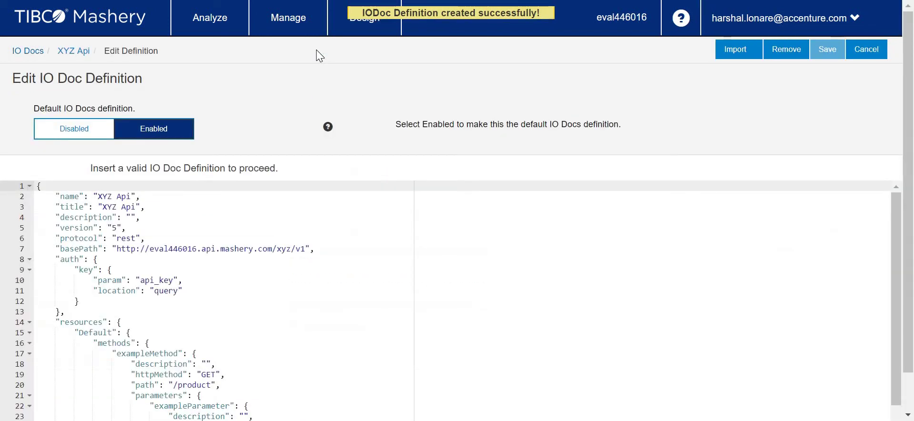
left_click(869, 50)
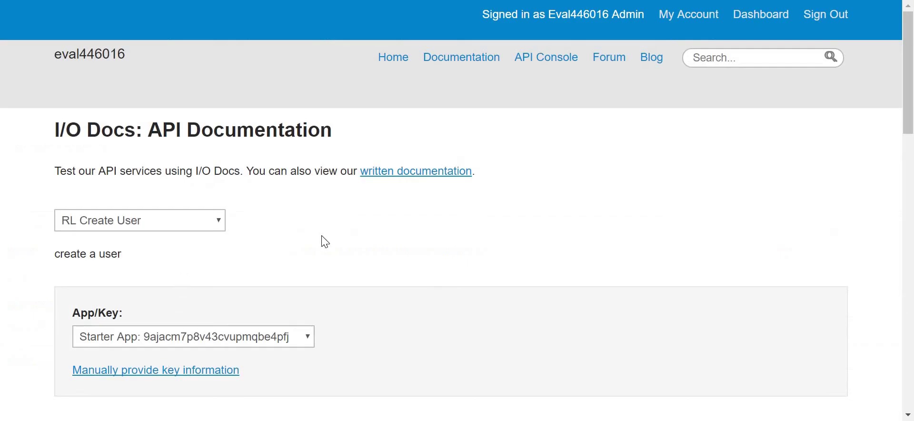
- Dismiss the chat notification and resend the RL Create User test request
scroll(322, 242, "down", 3)
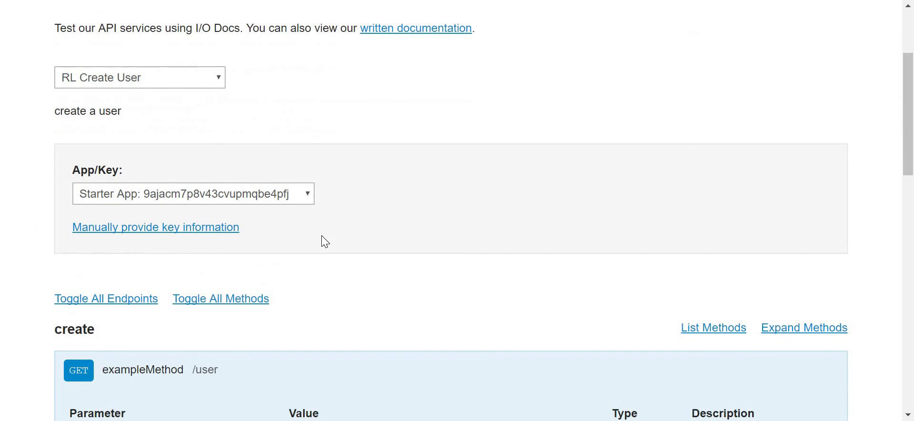
scroll(323, 238, "down", 8)
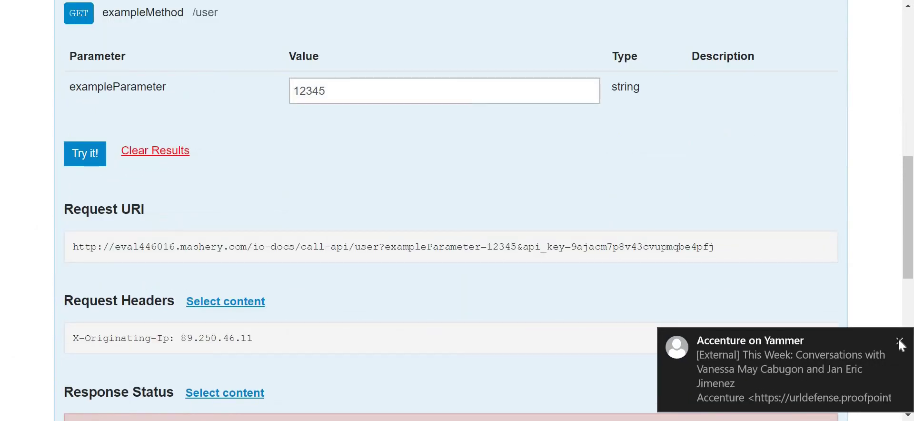
left_click(900, 342)
left_click(71, 158)
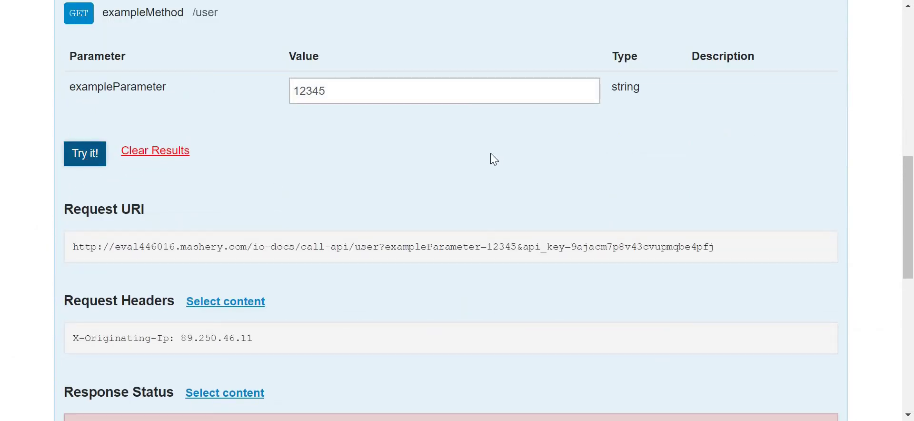
scroll(490, 157, "down", 8)
scroll(488, 160, "up", 13)
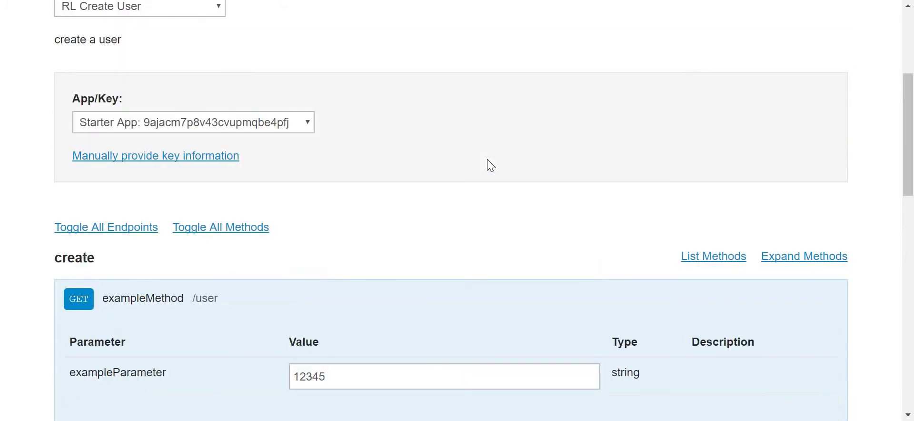
scroll(490, 164, "up", 5)
scroll(499, 208, "down", 1)
- Pick the first create_user app key, then switch to manually providing key information
left_click(284, 124)
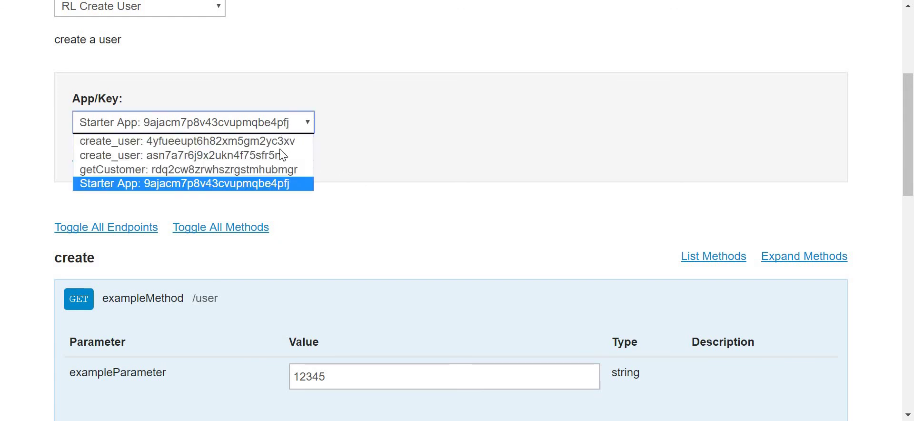
left_click(279, 139)
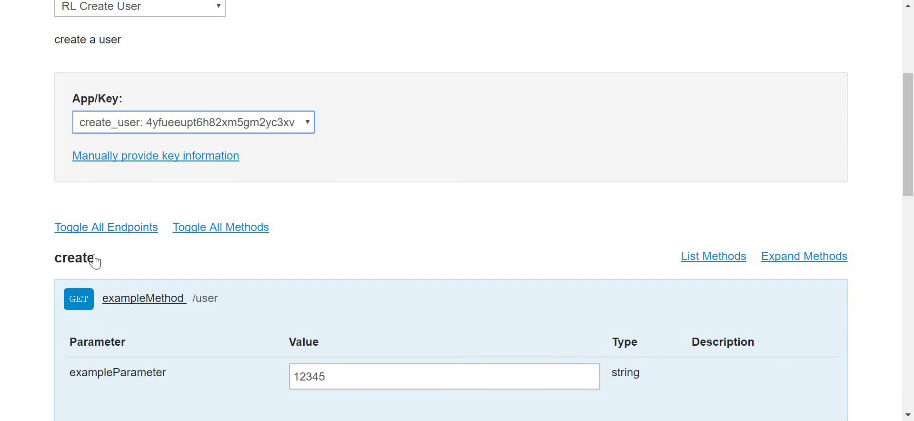
left_click(129, 157)
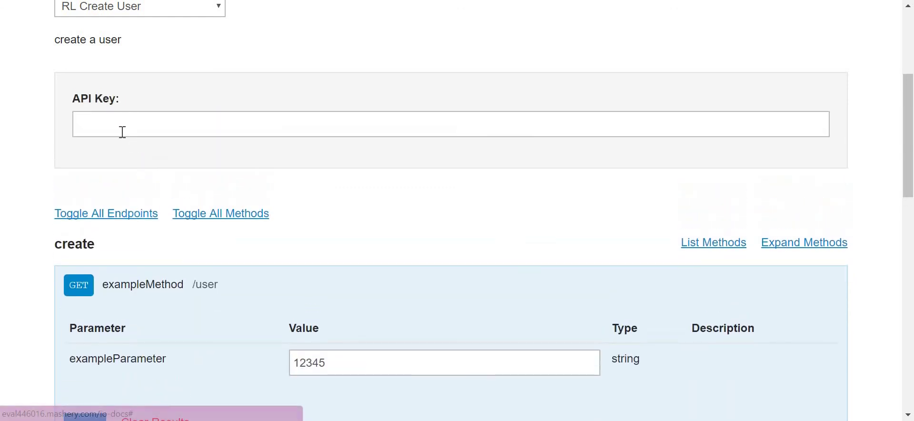
scroll(123, 132, "up", 5)
left_click(206, 221)
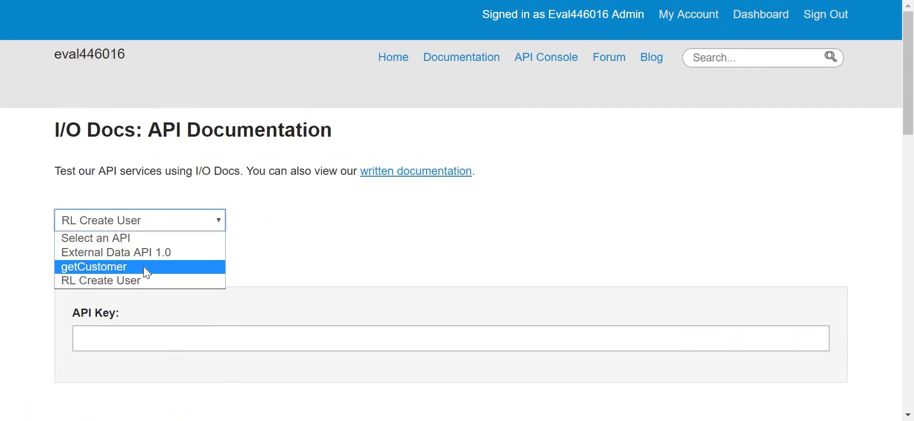
- Load the getCustomer API and expand its methods
left_click(147, 272)
scroll(33, 267, "down", 4)
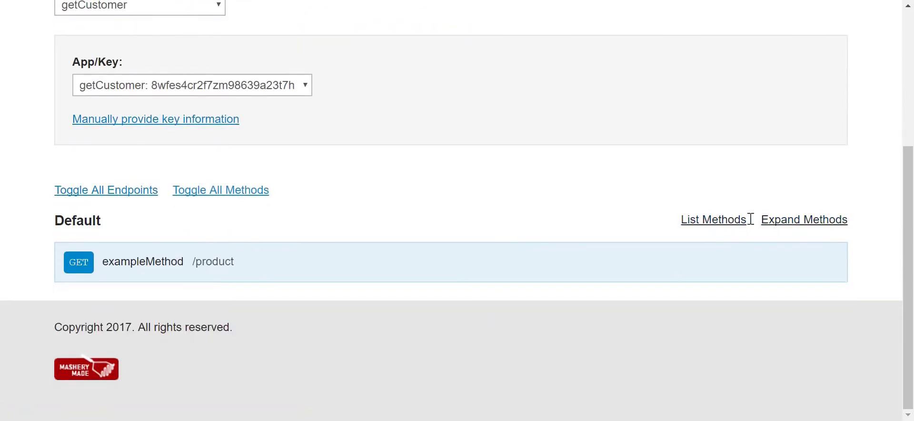
left_click(771, 219)
- Run the GET /product test and review the 200 OK JSON product list
scroll(671, 222, "down", 4)
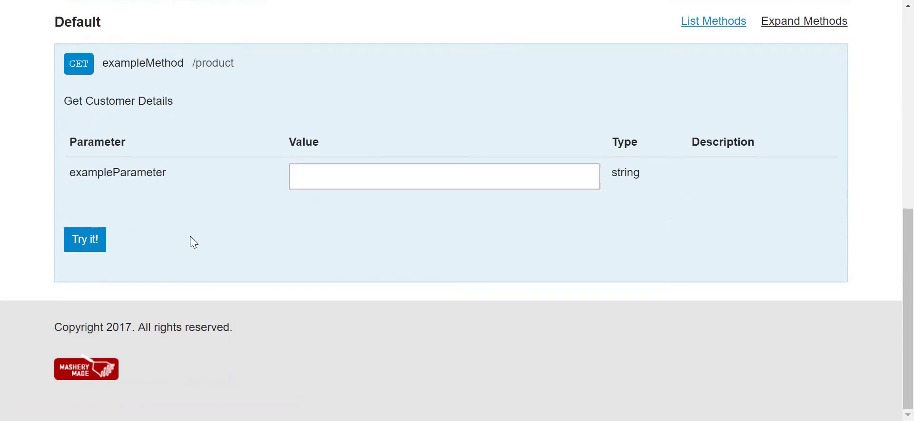
left_click(96, 246)
scroll(98, 247, "down", 5)
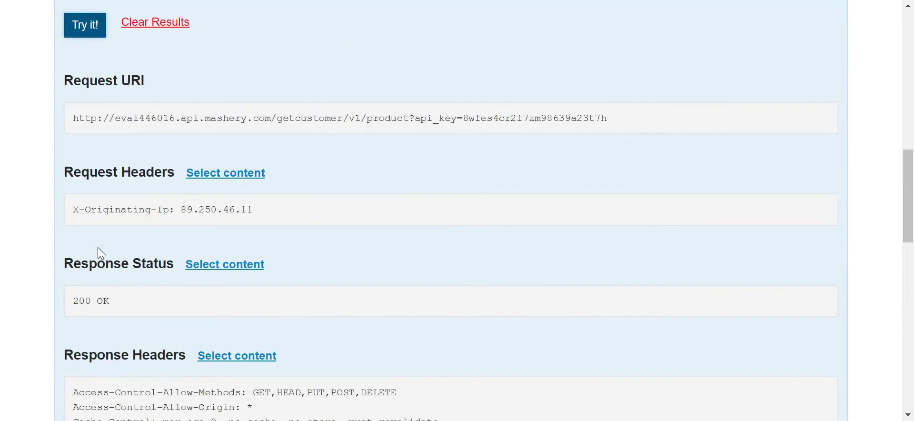
scroll(99, 248, "down", 10)
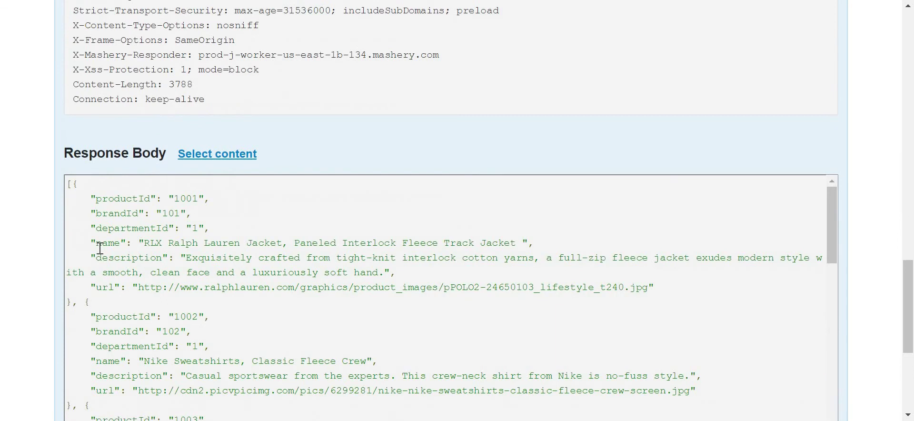
scroll(100, 247, "up", 13)
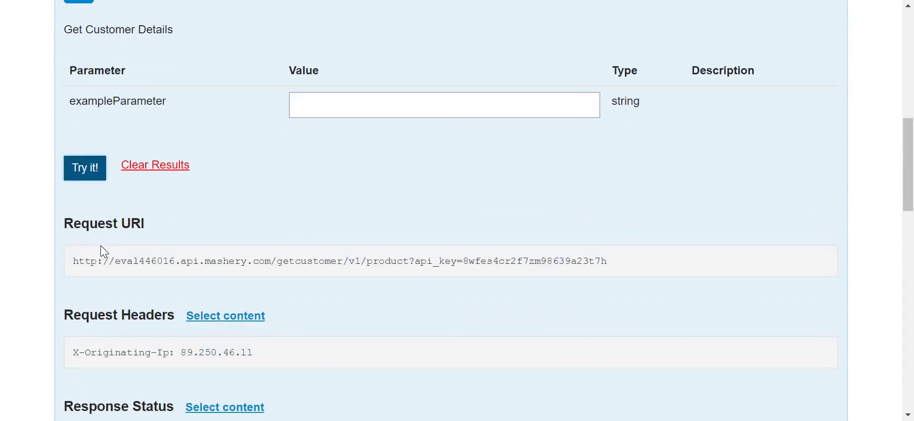
scroll(192, 263, "up", 10)
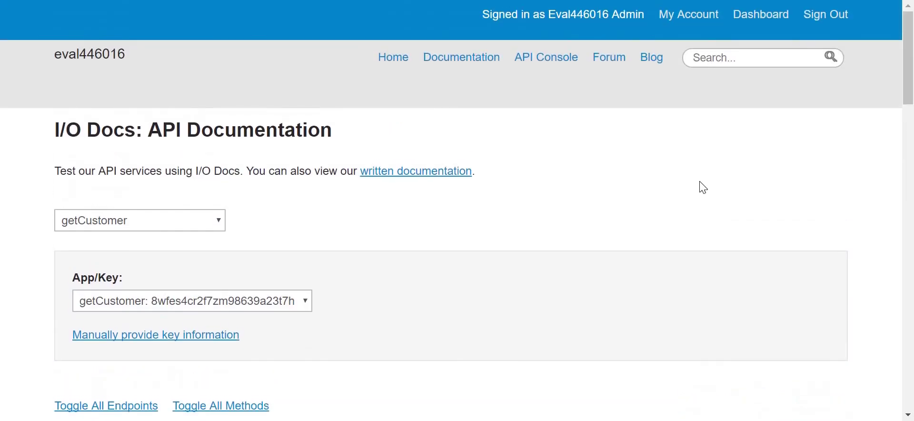
scroll(698, 189, "down", 20)
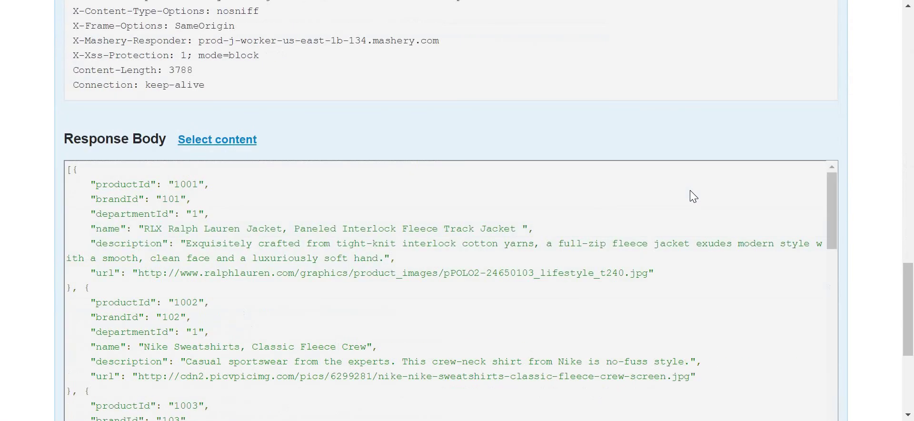
scroll(693, 196, "down", 5)
scroll(693, 196, "up", 11)
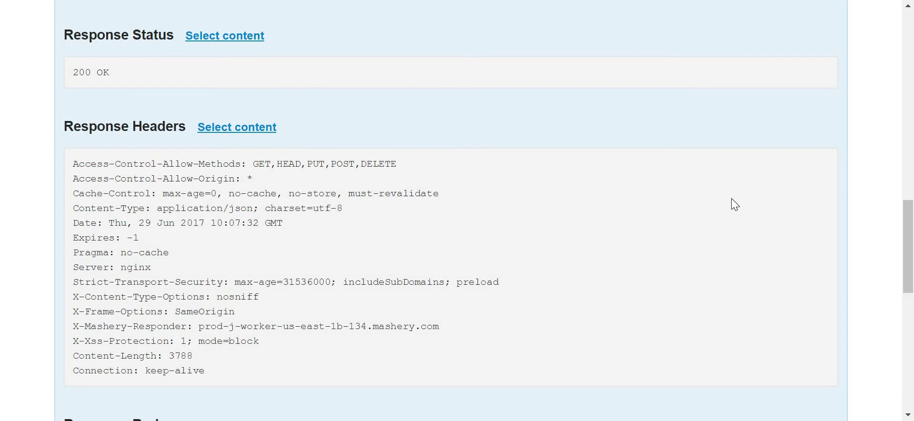
scroll(730, 204, "up", 10)
scroll(131, 24, "up", 3)
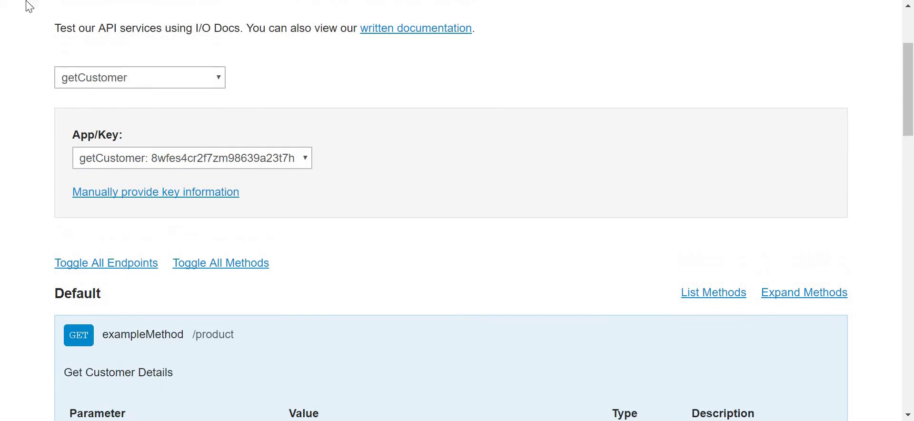